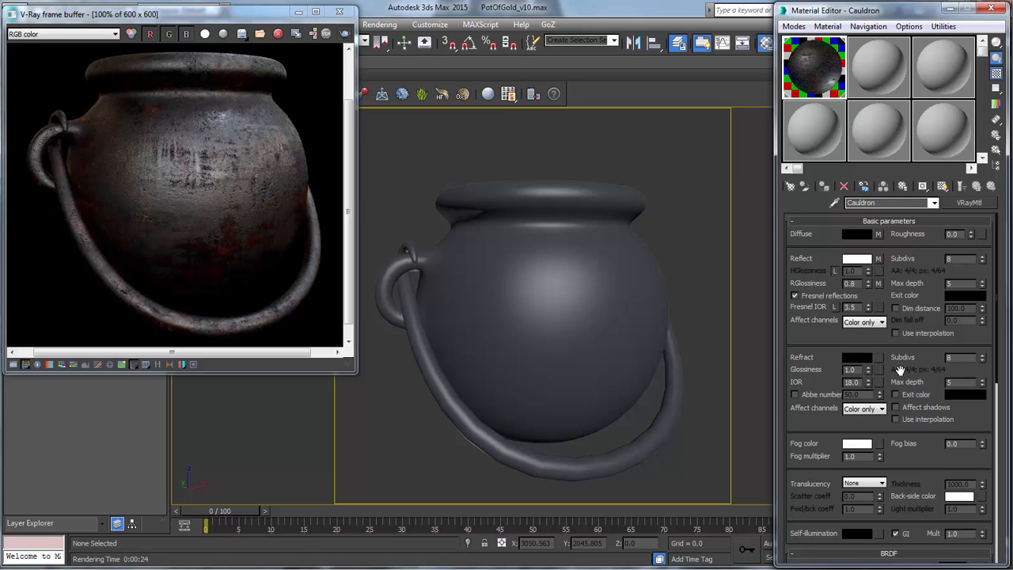
- Examine the Cauldron material's basic parameters, BRDF settings and assigned maps
left_click_drag(892, 372, 904, 2)
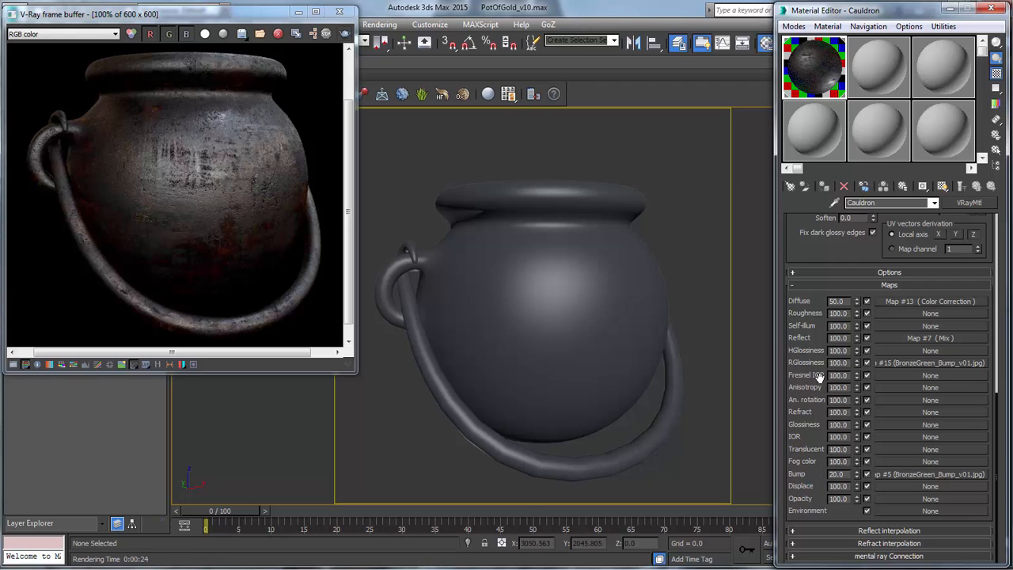
left_click_drag(824, 253, 830, 285)
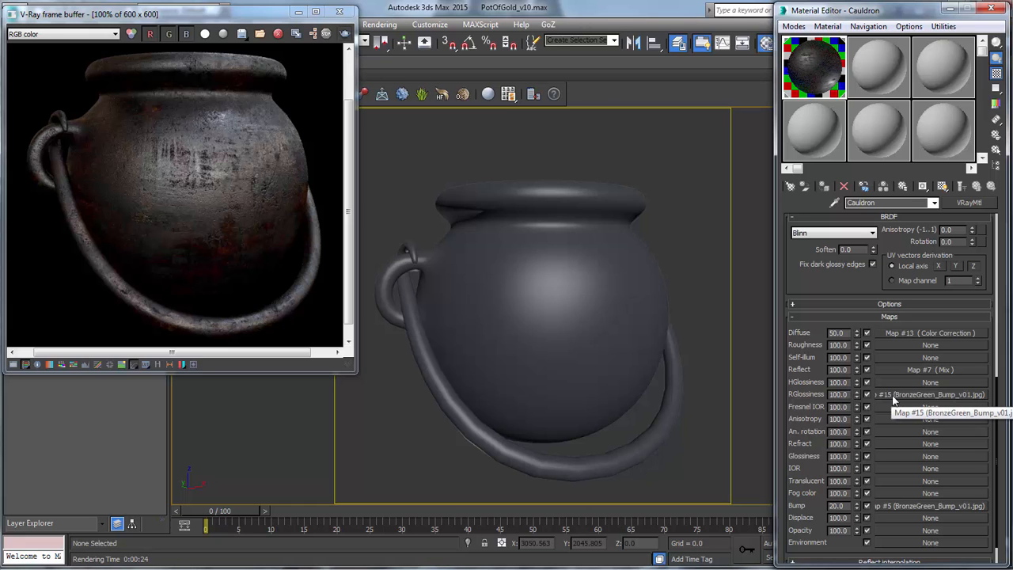
left_click_drag(861, 316, 874, 514)
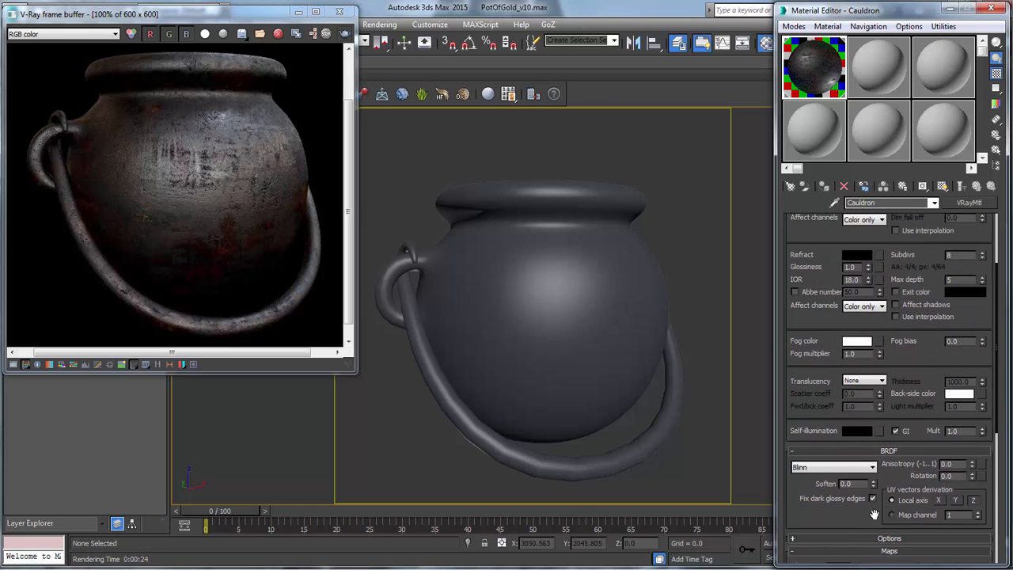
left_click_drag(823, 260, 814, 372)
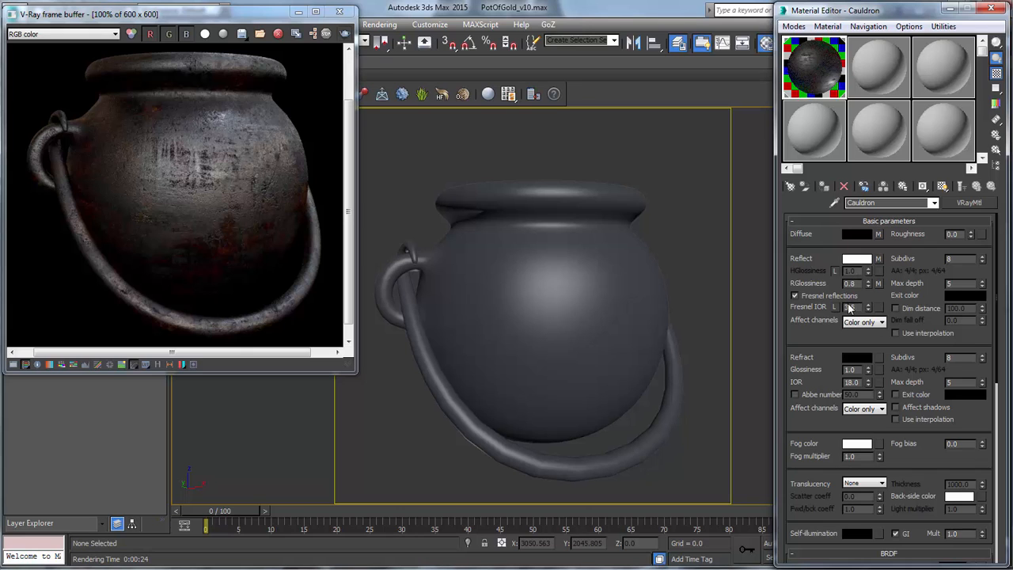
left_click_drag(833, 360, 867, 79)
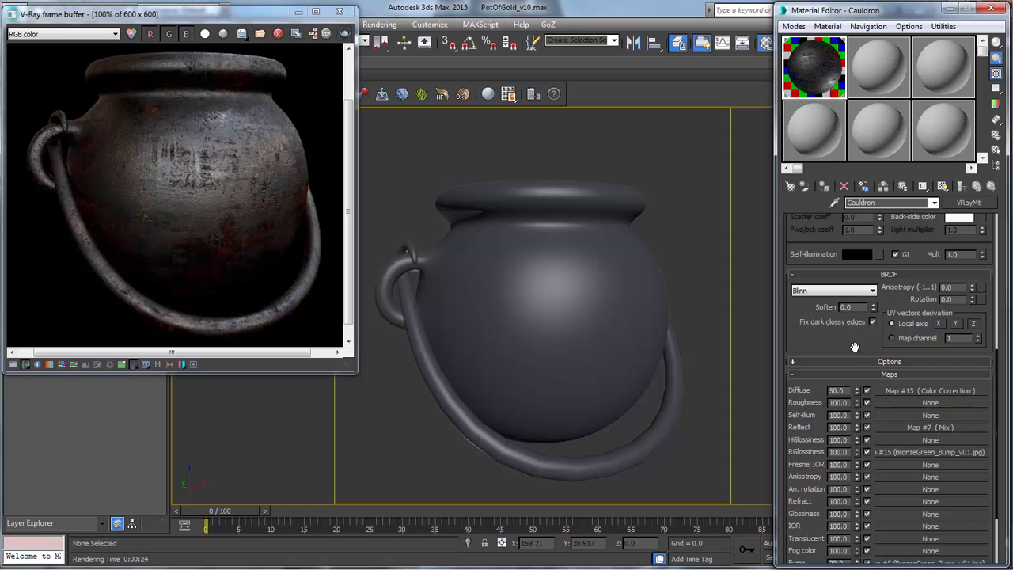
- Disable the Diffuse map of the Cauldron material and render the last view again
scroll(852, 333, "up", 5)
left_click_drag(925, 275, 938, 107)
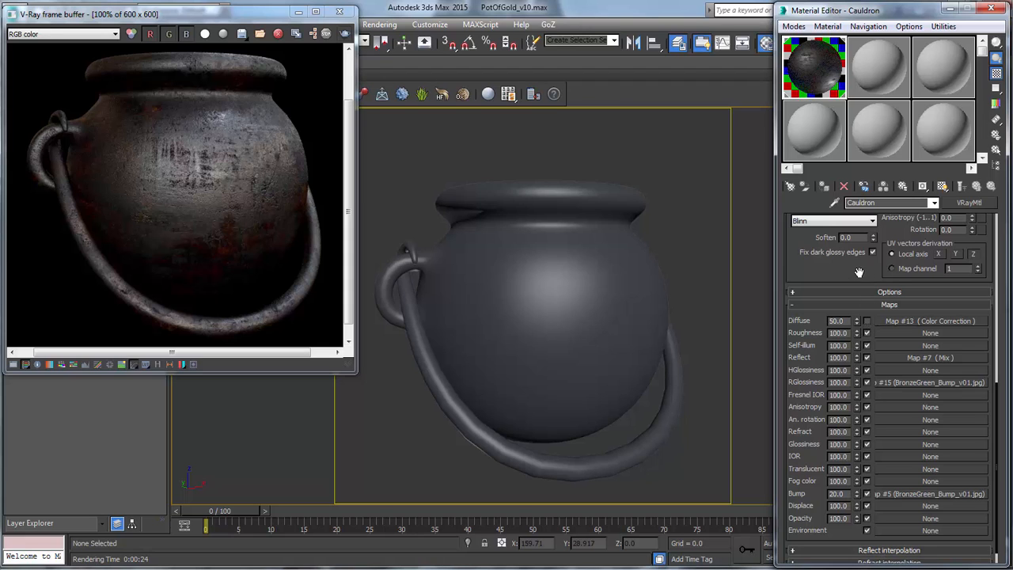
scroll(858, 272, "up", 10)
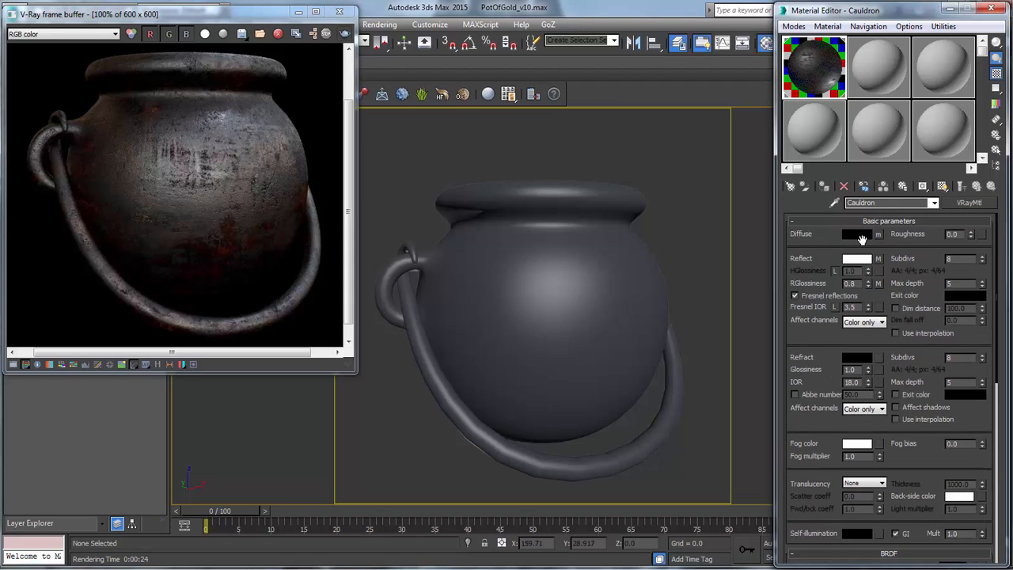
left_click(345, 36)
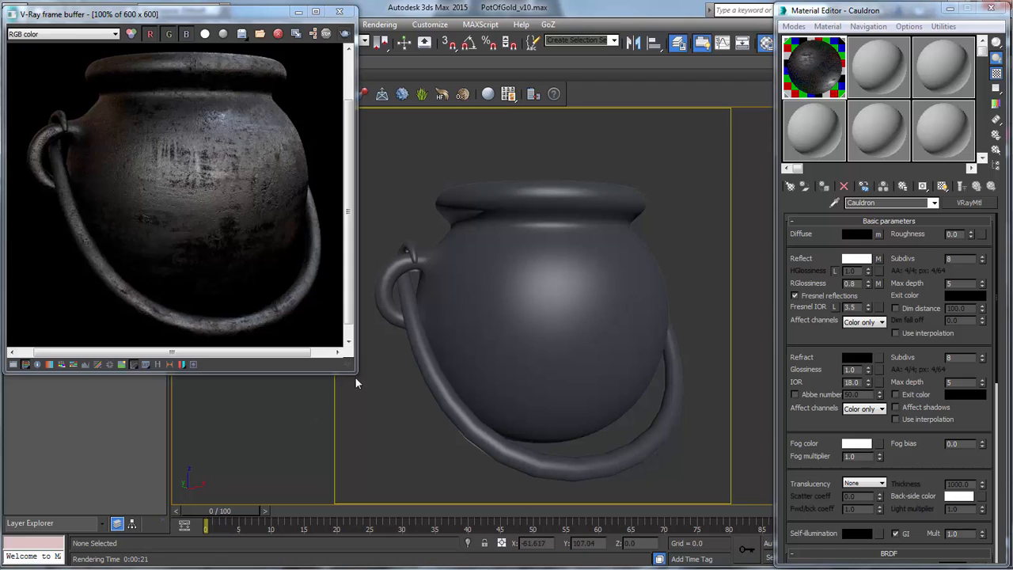
- Show the frame buffer's render history, save the current render to it and set that render as comparison image A
left_click(159, 368)
left_click_drag(222, 18, 376, 64)
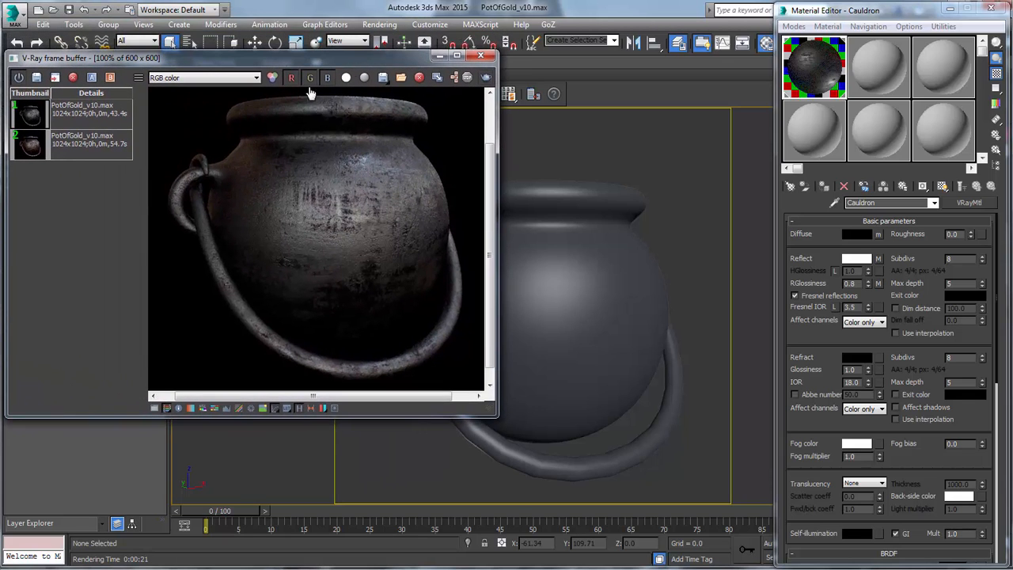
left_click(37, 77)
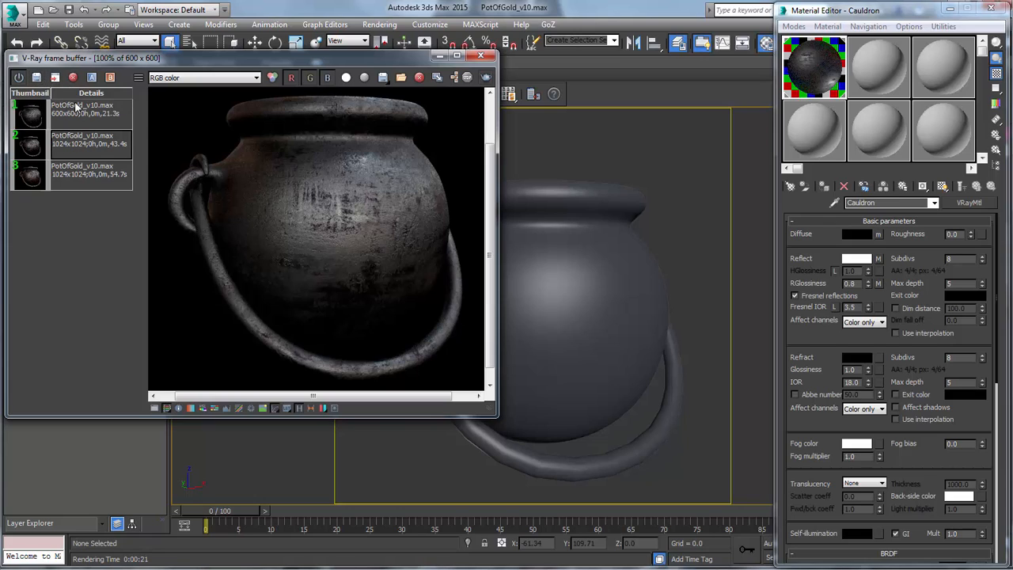
left_click(83, 111)
left_click(92, 77)
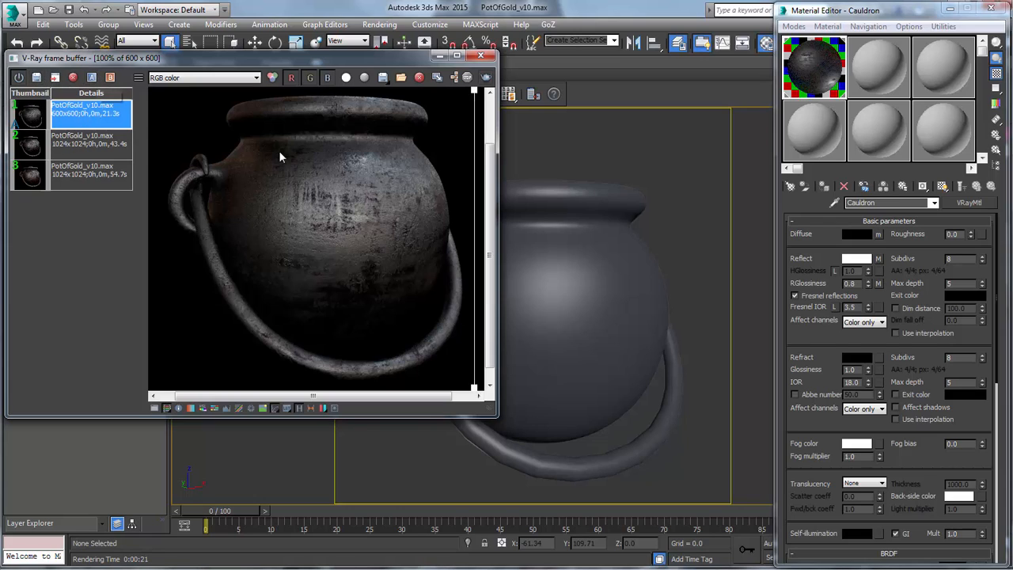
- Compare image A with the 43.4 s render and with the 54.7 s render, each set as image B
left_click(69, 140)
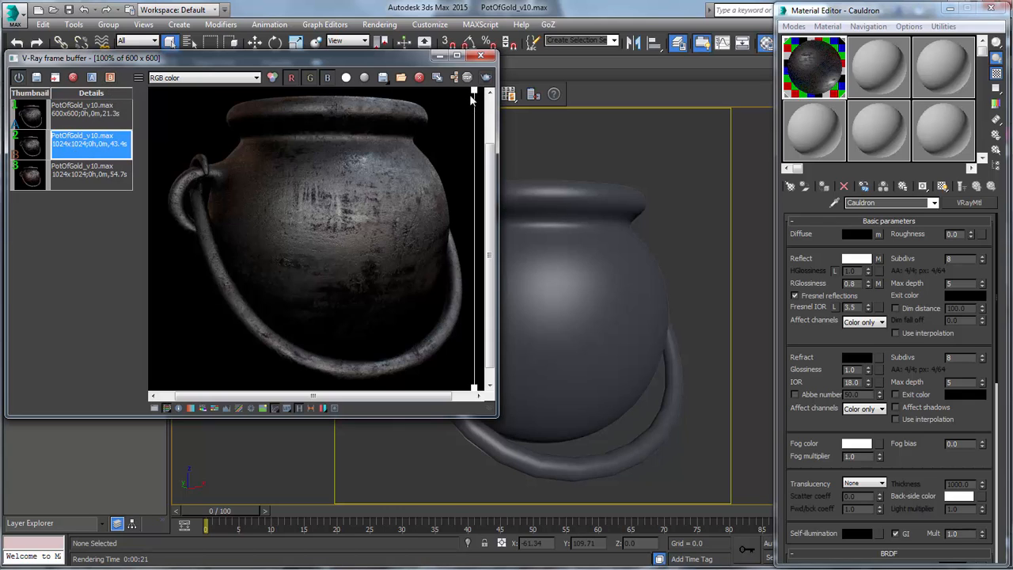
left_click_drag(472, 97, 471, 139)
left_click(95, 180)
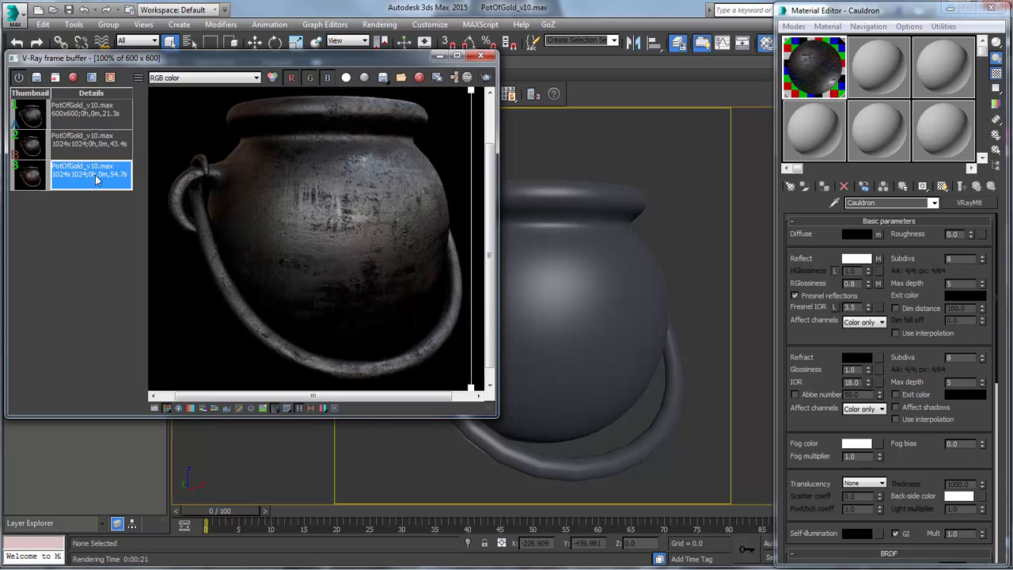
left_click(110, 77)
left_click_drag(471, 95, 479, 127)
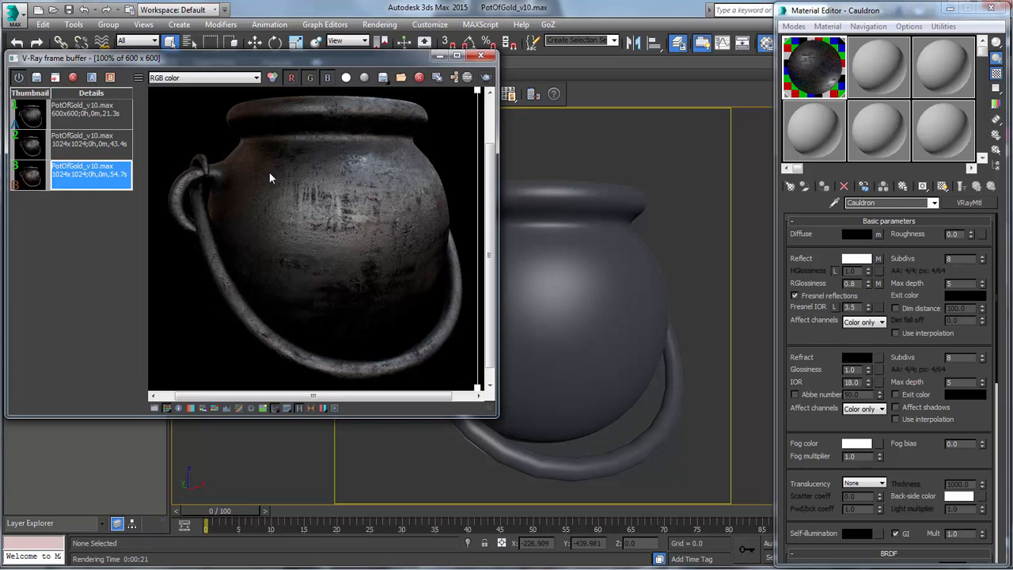
left_click(74, 108)
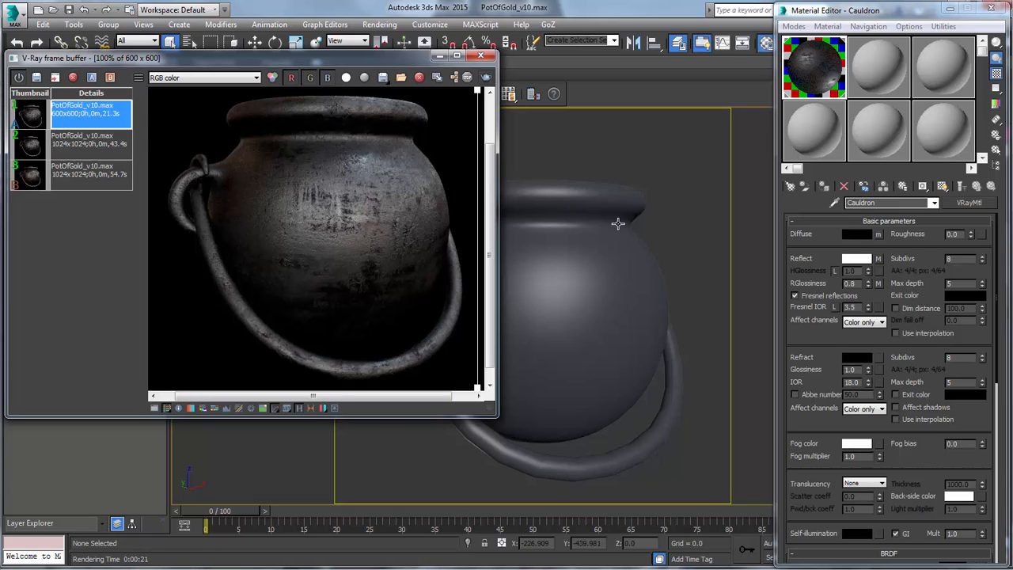
left_click_drag(394, 58, 254, 53)
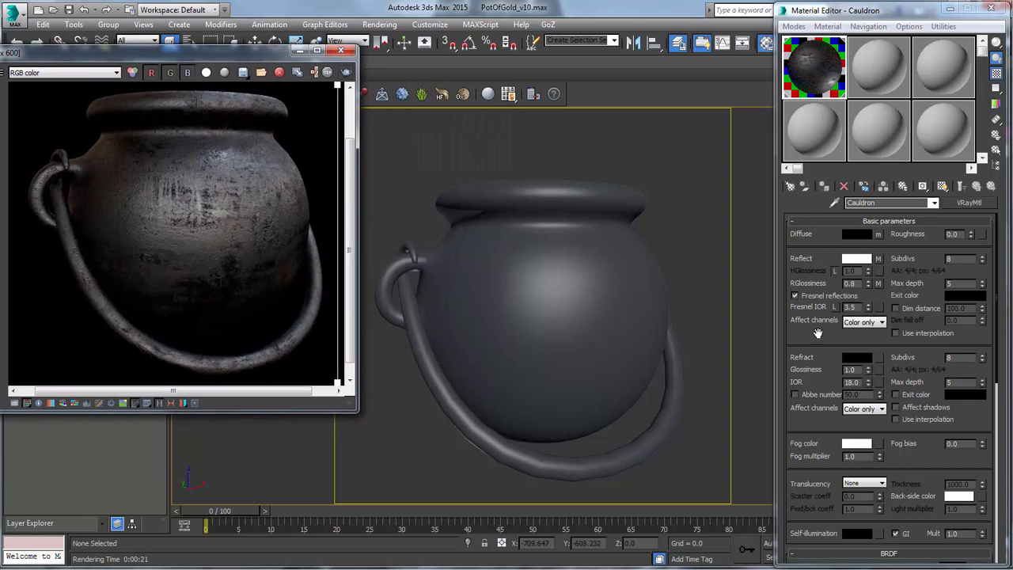
- Re-enable the Cauldron's Diffuse map and view the BronzeGreen_Diffuse_Yellow_v01.jpg bitmap inside its Color Correction
scroll(819, 360, "down", 6)
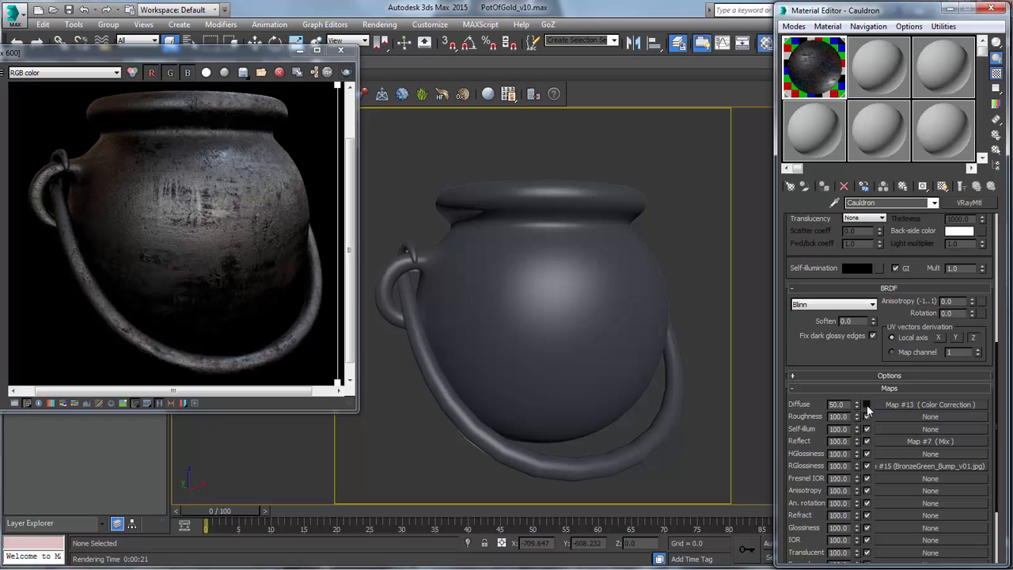
left_click(921, 405)
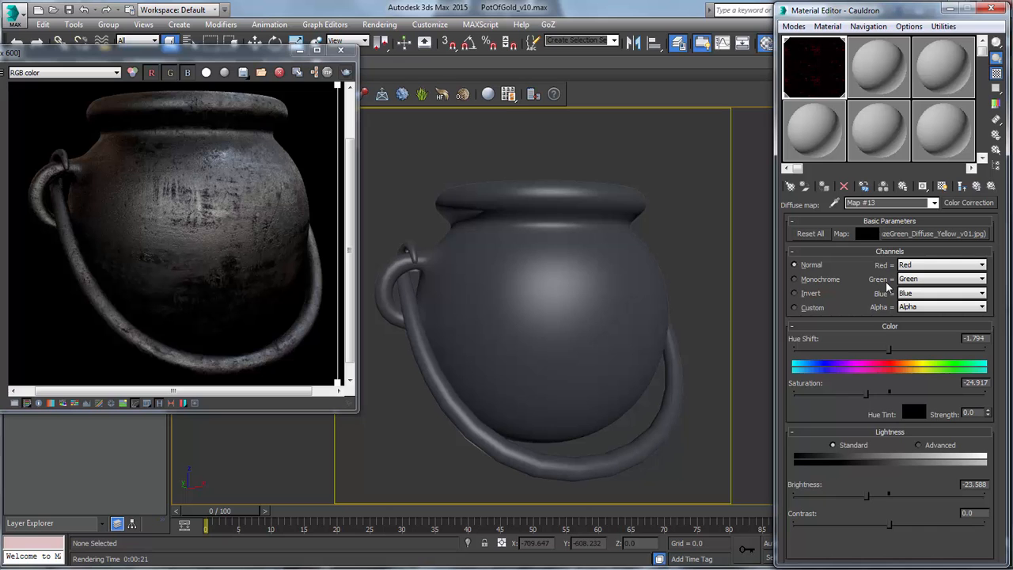
left_click(937, 235)
left_click(956, 409)
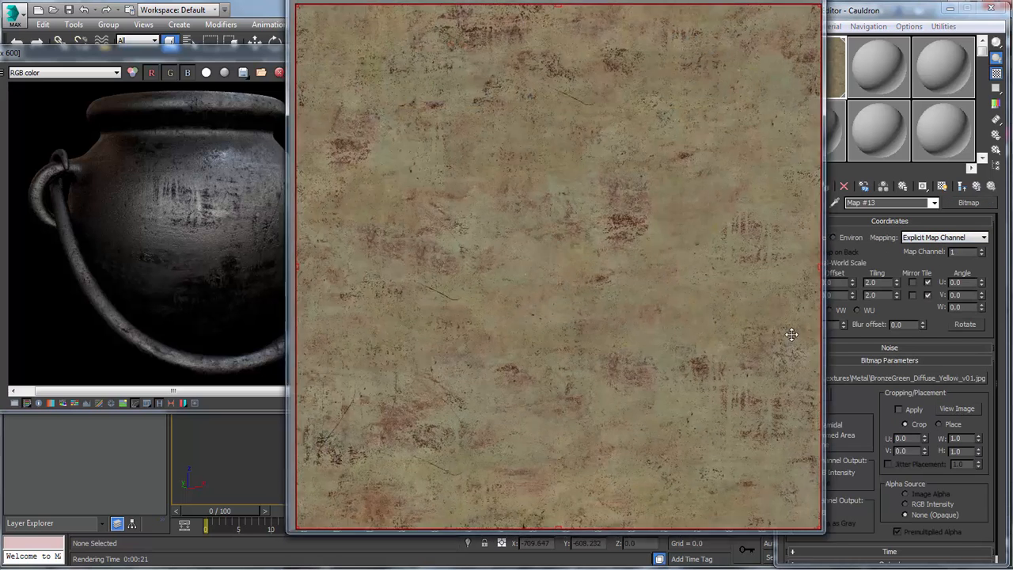
left_click_drag(681, 1, 604, 16)
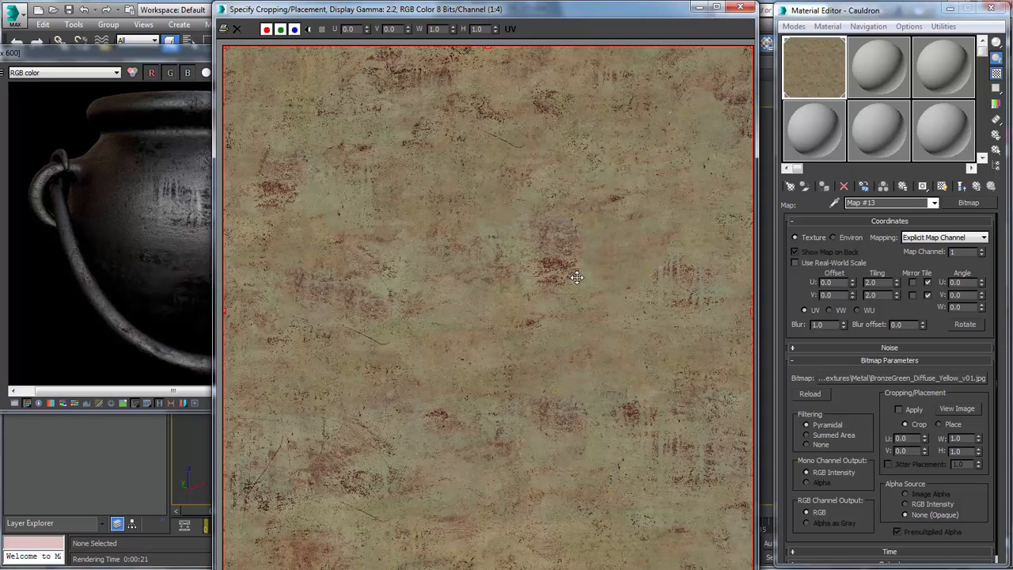
left_click(739, 10)
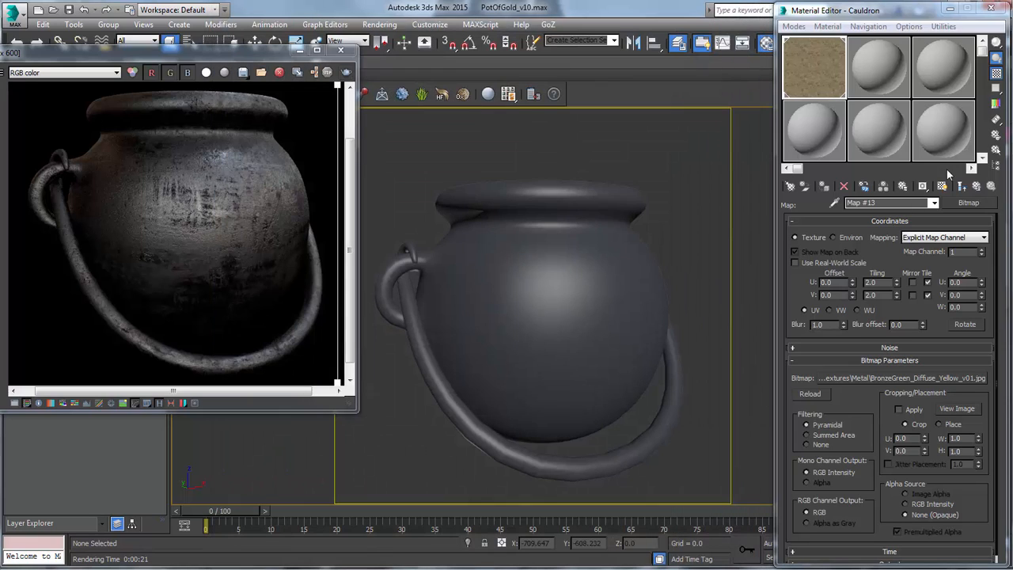
left_click(971, 191)
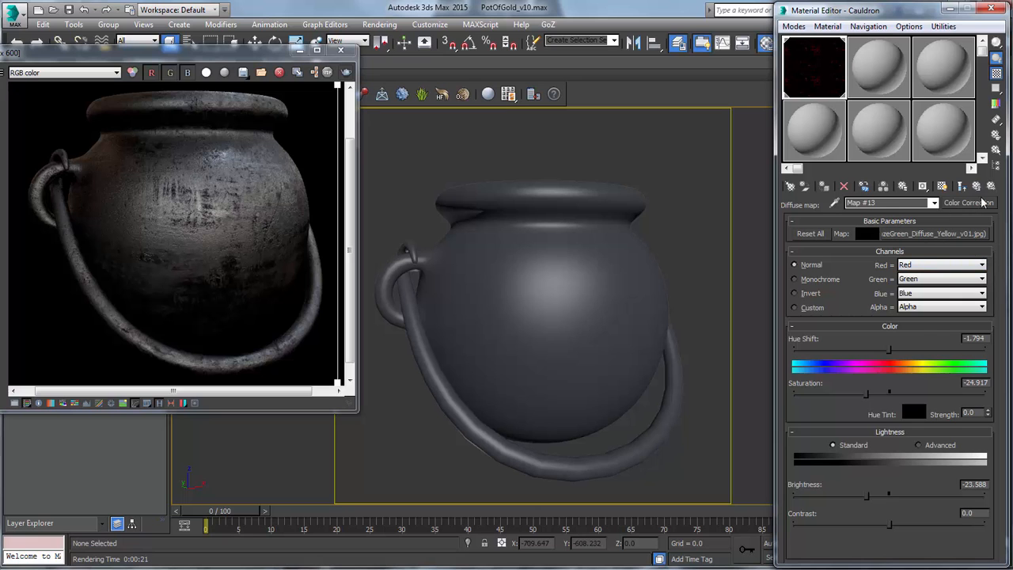
- Enlarge the Color Correction map's preview and set its Saturation to -0.997 and Brightness to 2.326
double_click(819, 82)
left_click_drag(308, 46, 412, 112)
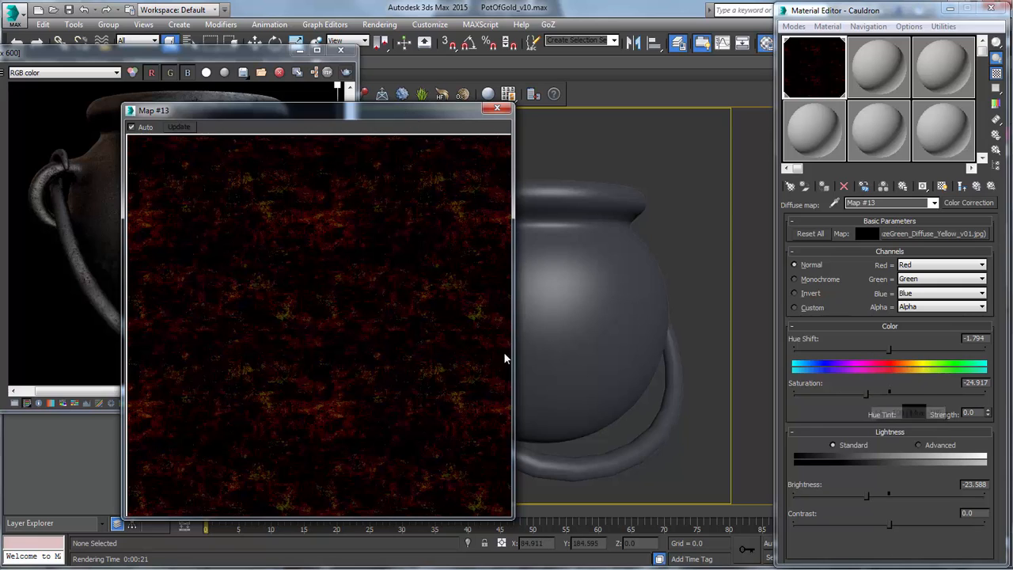
left_click_drag(867, 394, 889, 393)
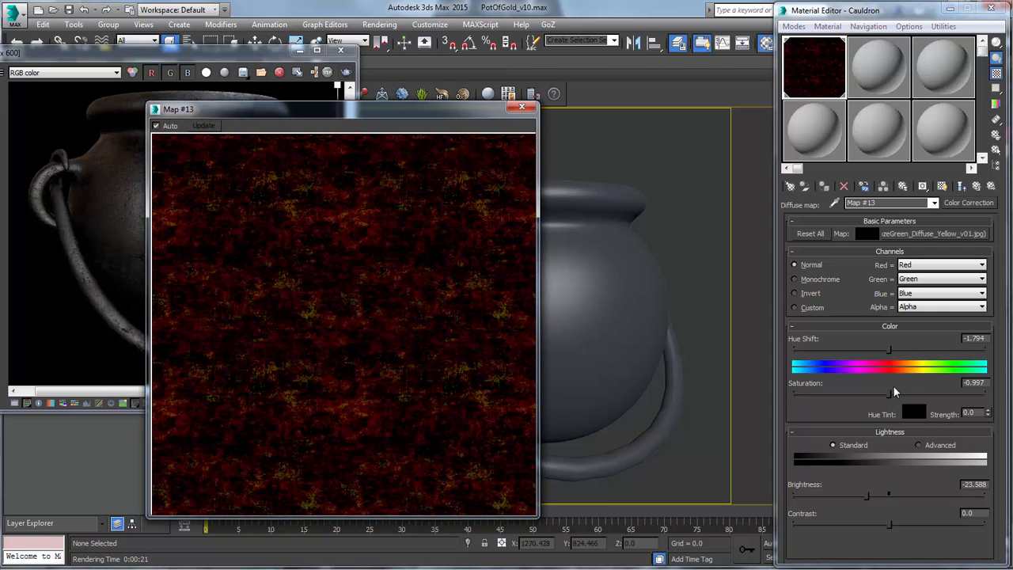
left_click_drag(867, 494, 893, 500)
- Test-render the cauldron with the brightened diffuse map and stop the render partway
left_click(240, 57)
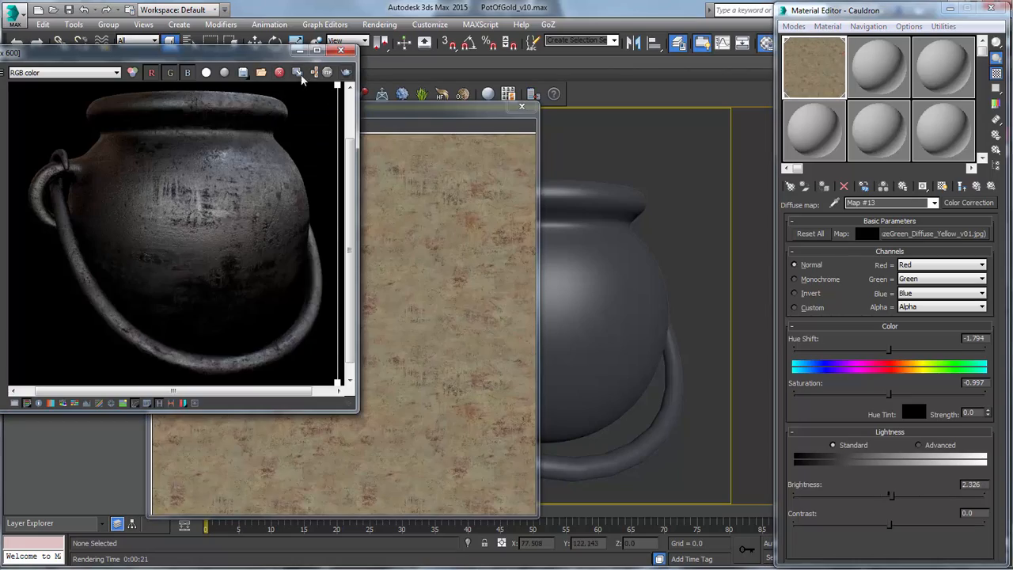
left_click(346, 72)
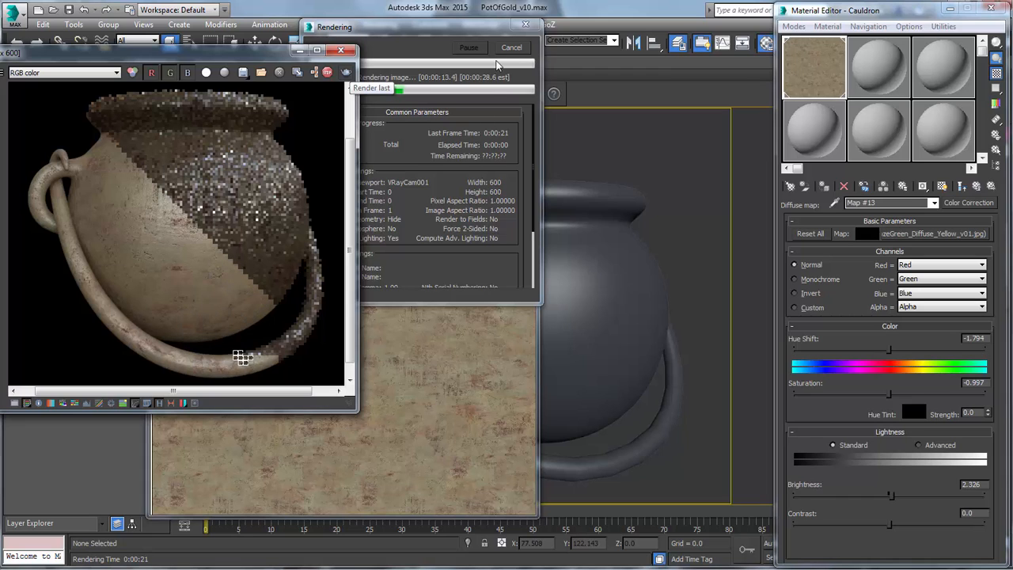
left_click(519, 50)
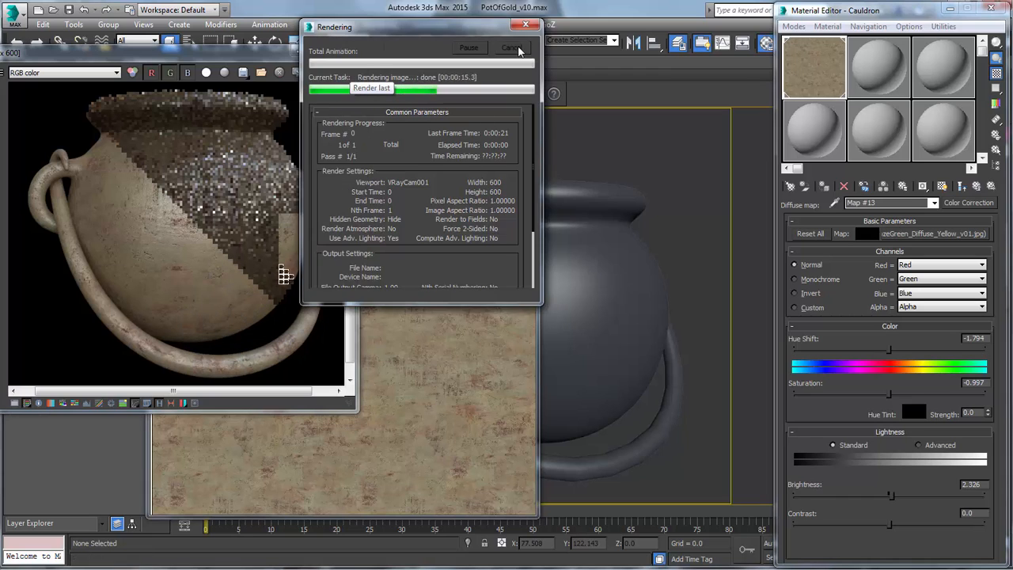
- Set the Color Correction's Saturation to -23.588 and Brightness to -24.917, and close the enlarged map preview
left_click_drag(467, 117, 545, 118)
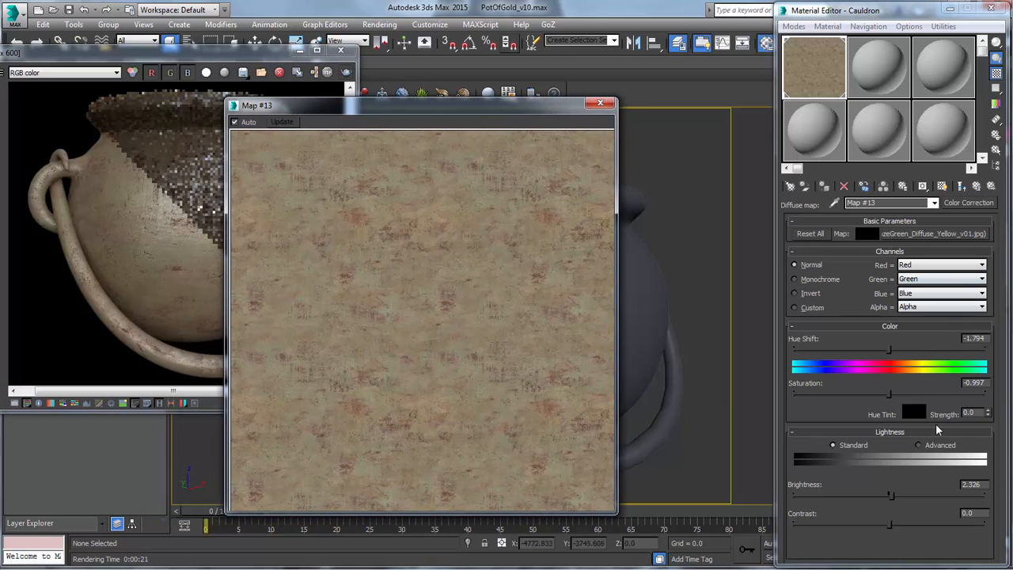
left_click_drag(888, 394, 868, 393)
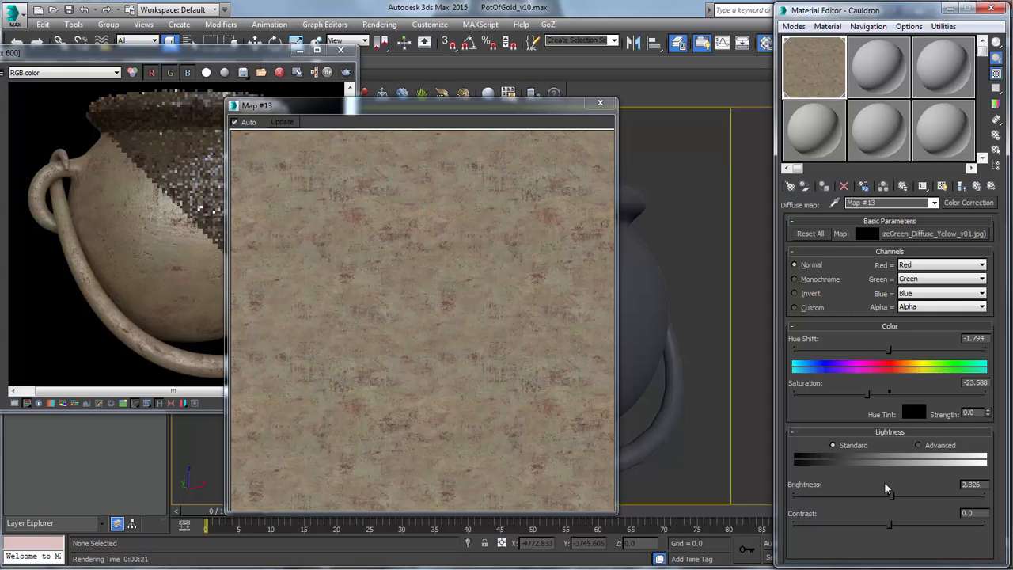
left_click_drag(894, 494, 865, 496)
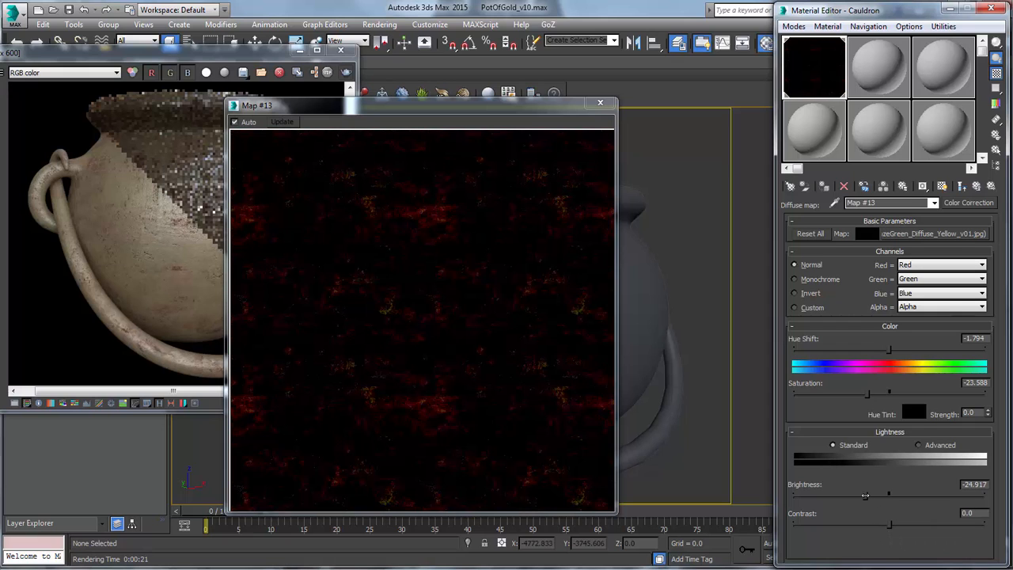
left_click(600, 102)
- Test-render the cauldron with the darkened diffuse map, stop it partway and return to the Cauldron material's parameters
left_click(327, 72)
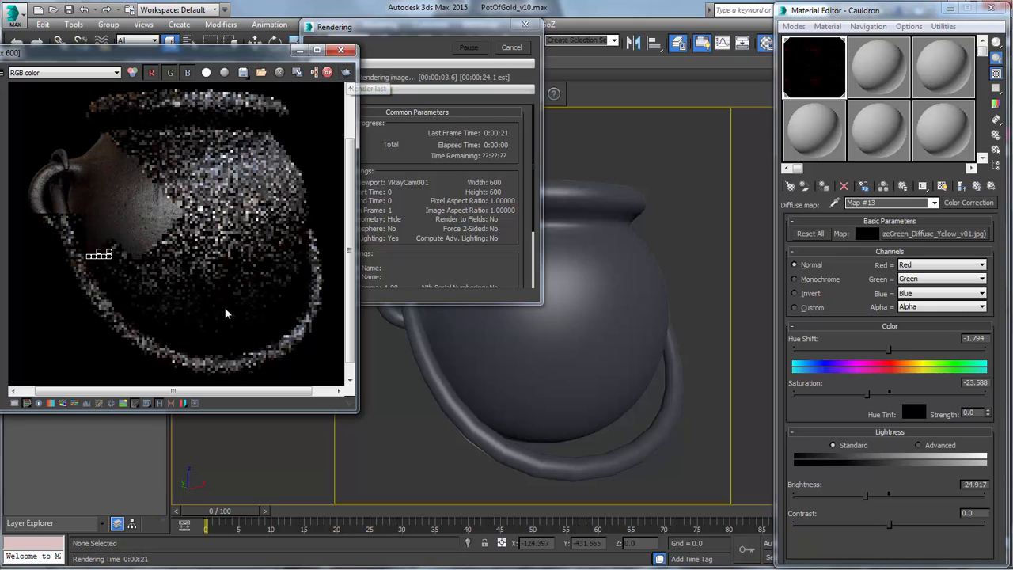
left_click(512, 48)
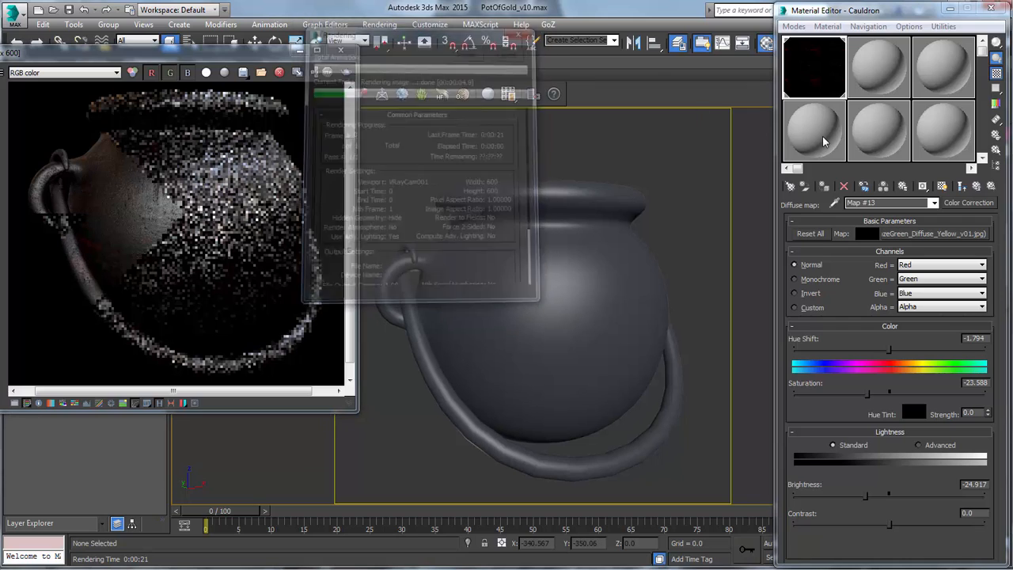
left_click(976, 186)
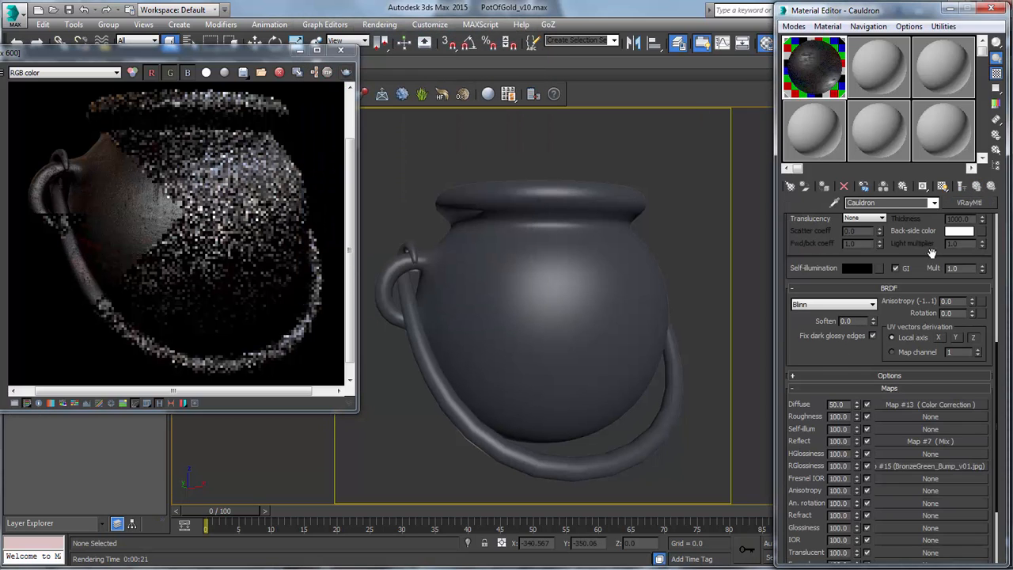
scroll(847, 365, "down", 3)
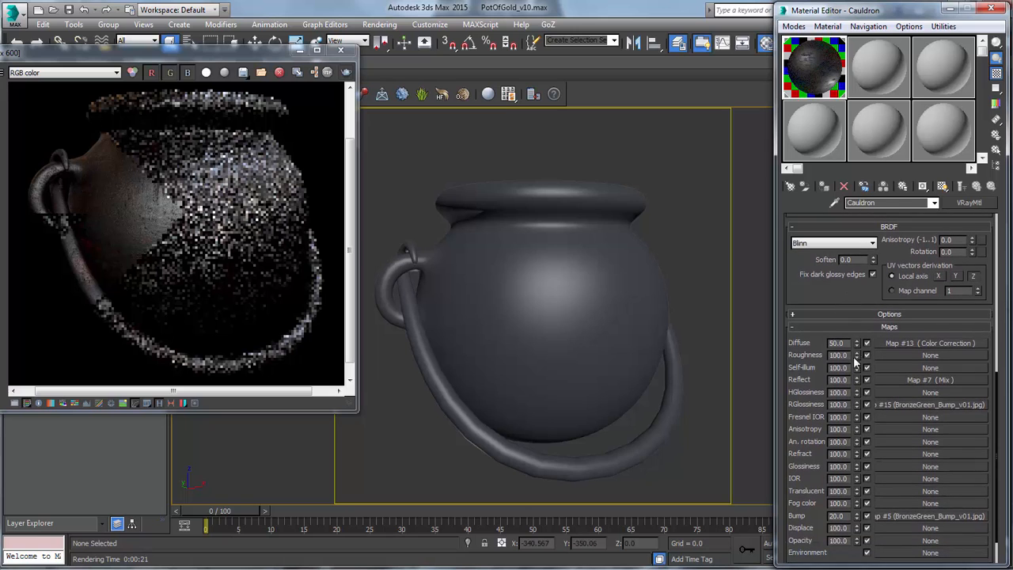
scroll(876, 318, "up", 12)
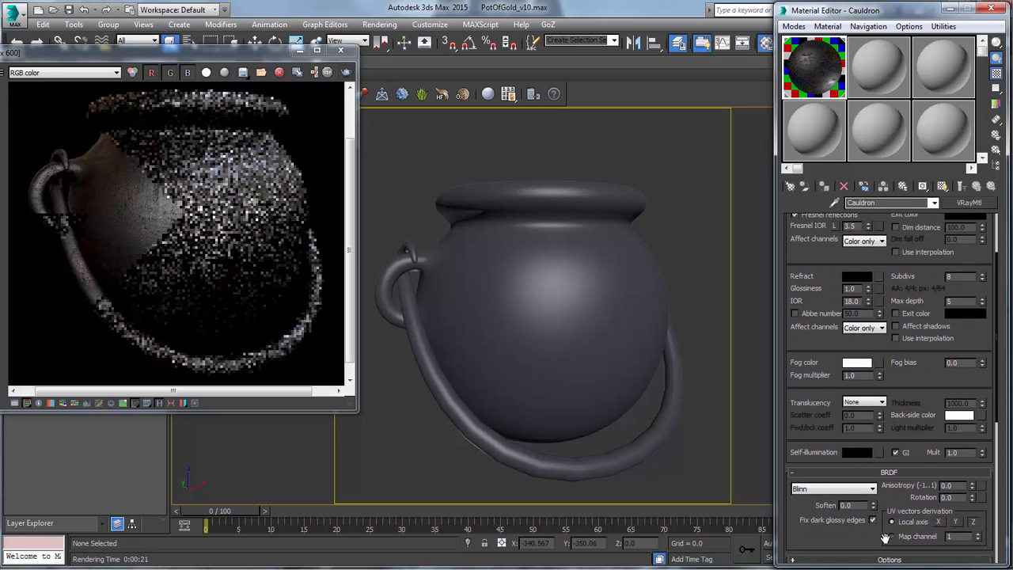
- Turn off the Cauldron material's Reflect map, test-render the cauldron without it and stop the render partway
scroll(869, 429, "down", 10)
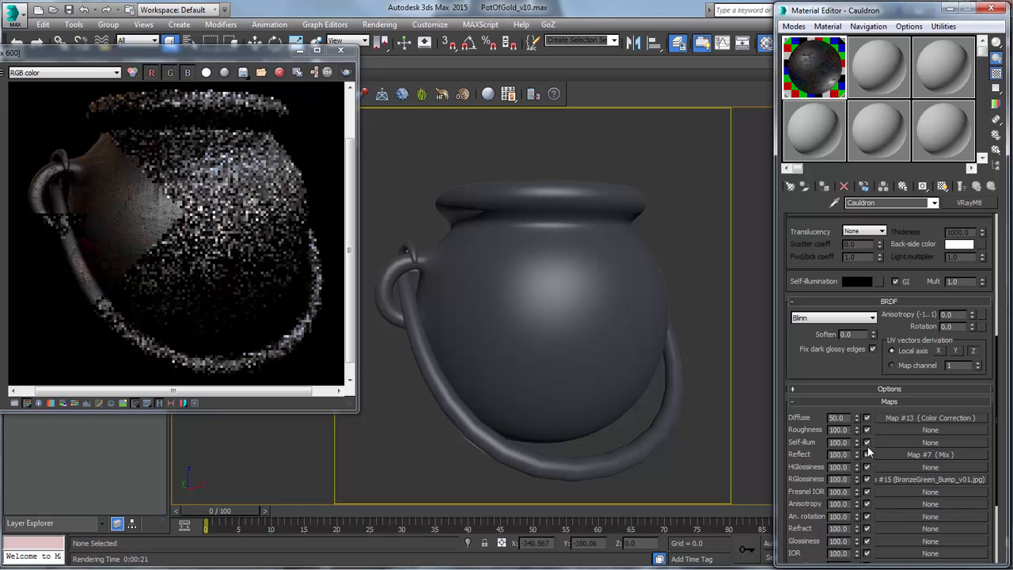
left_click(867, 454)
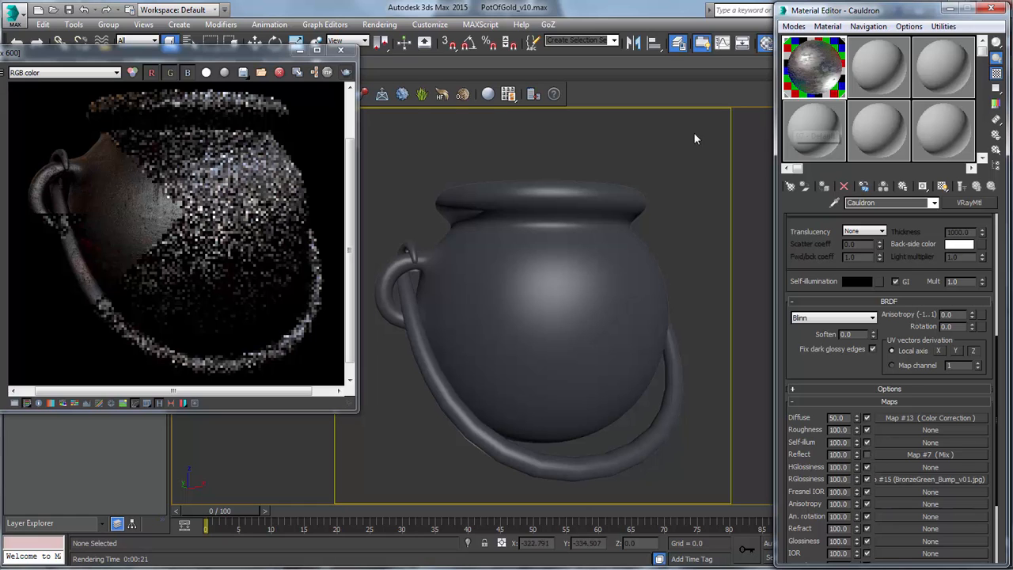
left_click(348, 74)
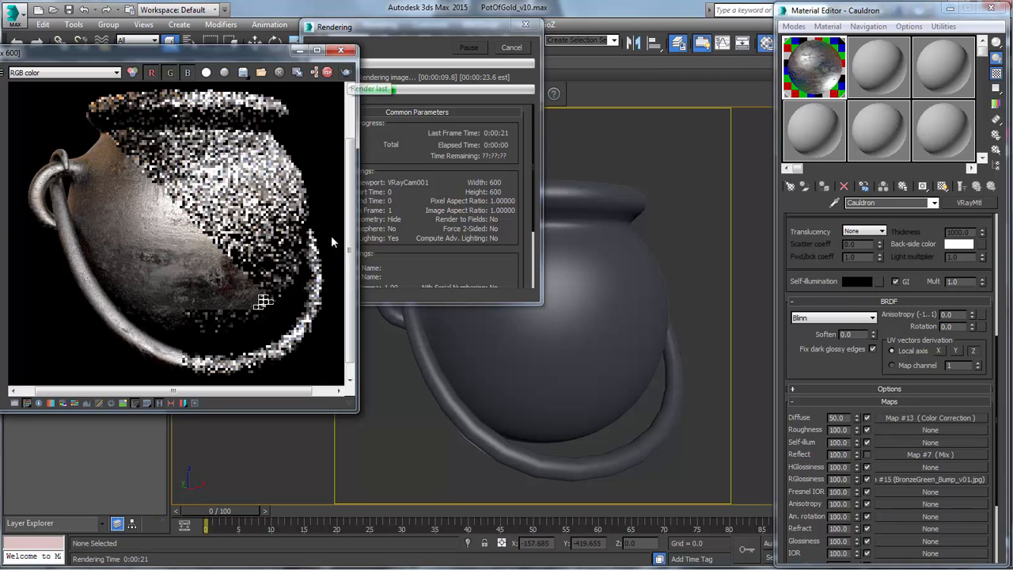
left_click(513, 48)
- Darken the Cauldron material's reflection colour to black, and raise its Value to 52 for a dark grey
scroll(815, 242, "up", 5)
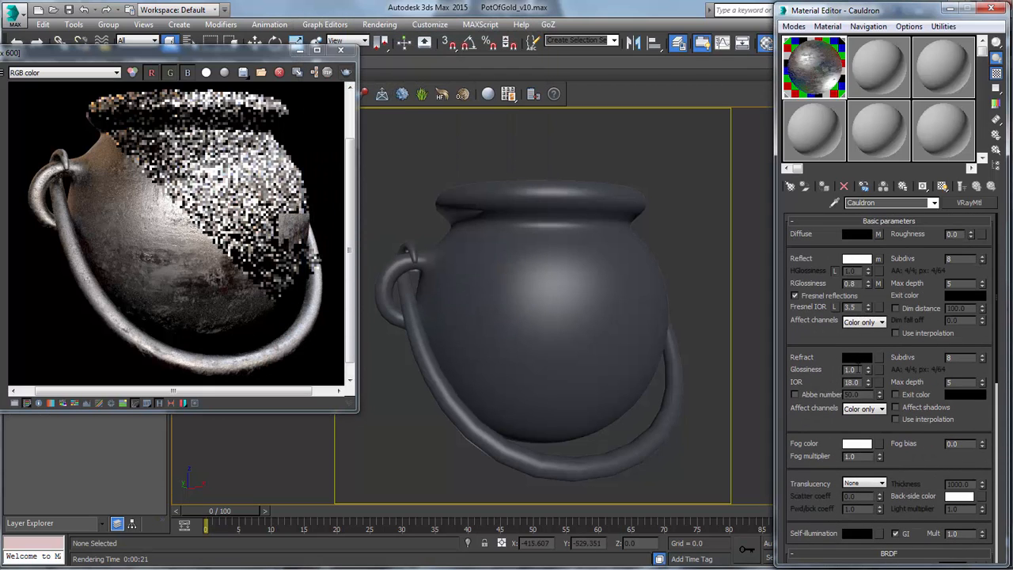
left_click(857, 258)
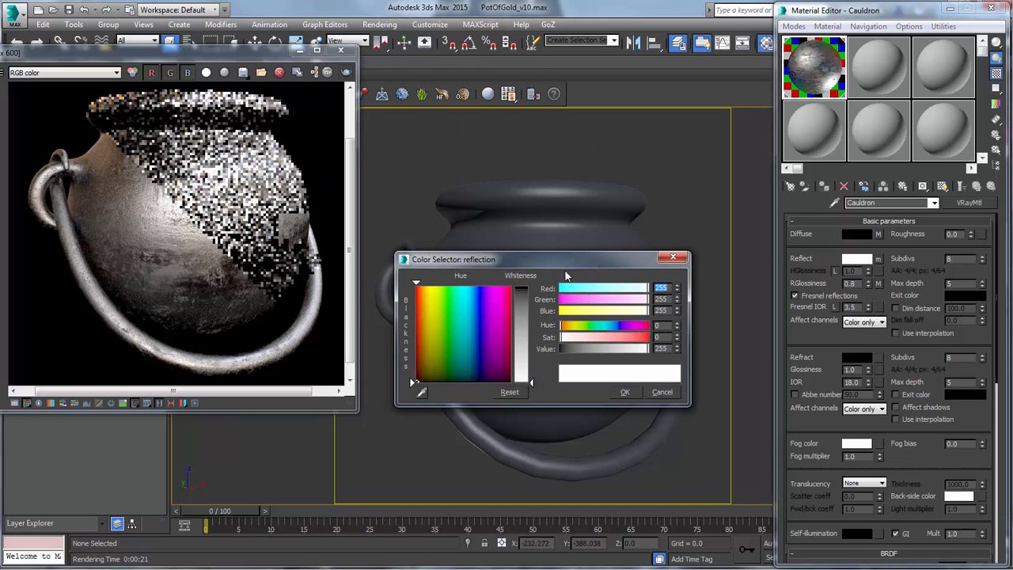
left_click_drag(533, 383, 531, 287)
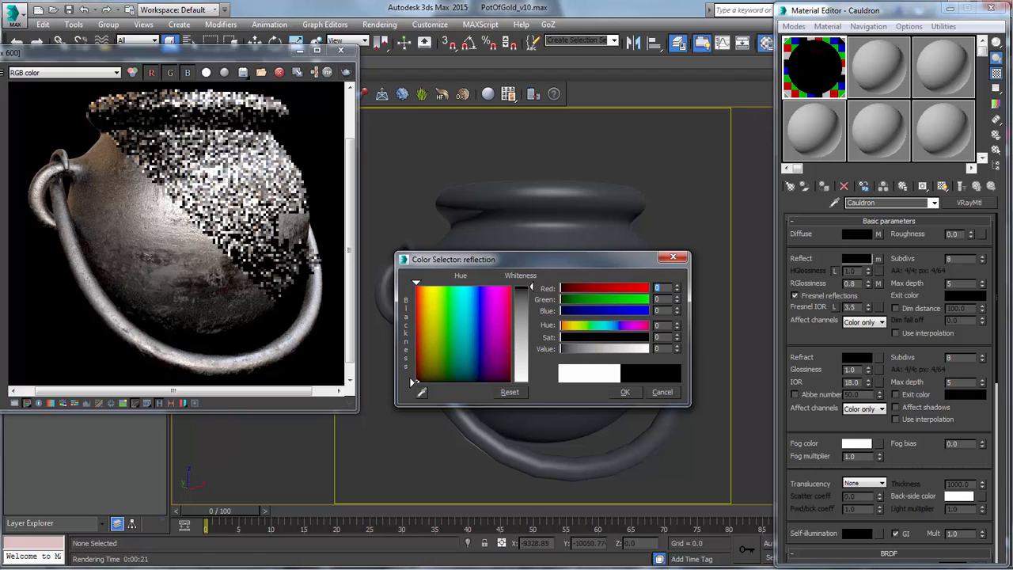
left_click_drag(561, 348, 578, 360)
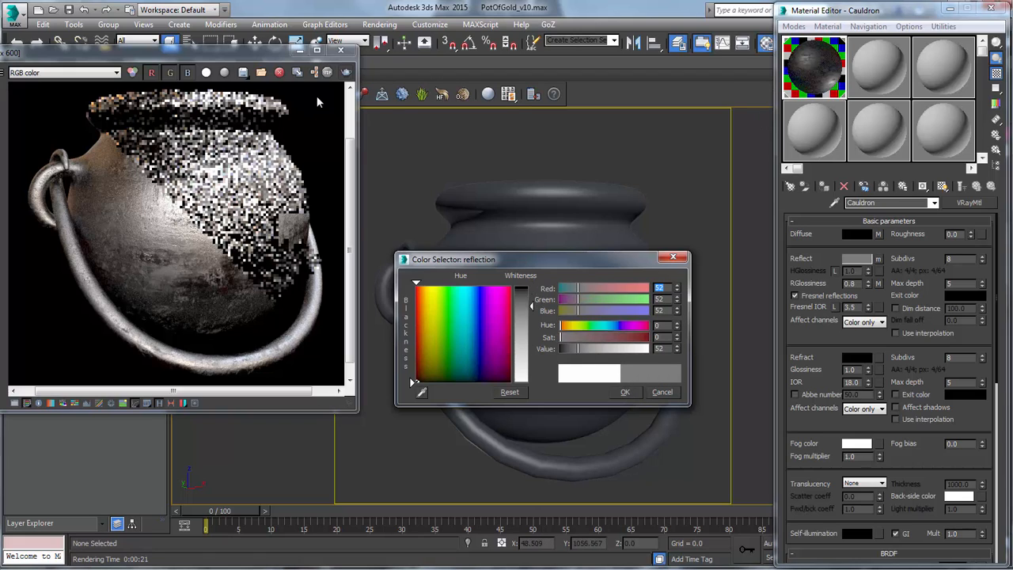
- Test-render the cauldron with the dark grey reflection colour and stop the render partway
left_click(347, 73)
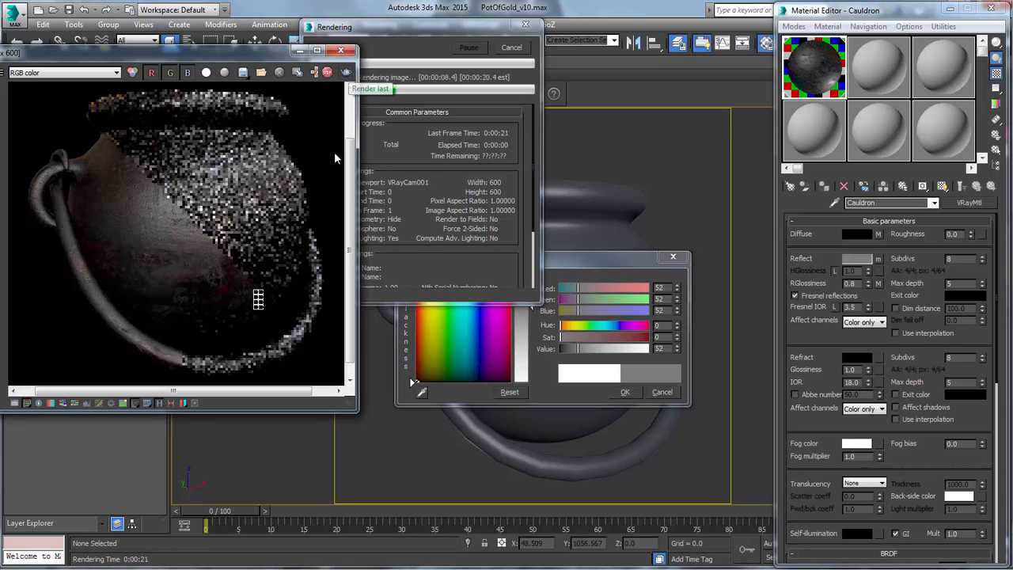
left_click(528, 50)
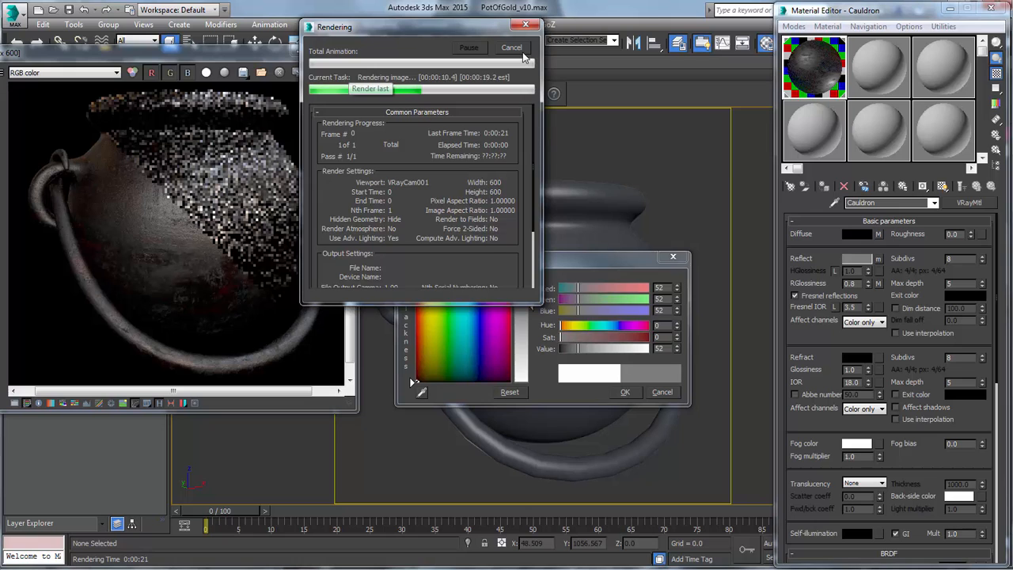
left_click(513, 48)
- Set the reflection colour back to white with Value 255 and turn the Reflect map back on
left_click_drag(533, 308, 531, 382)
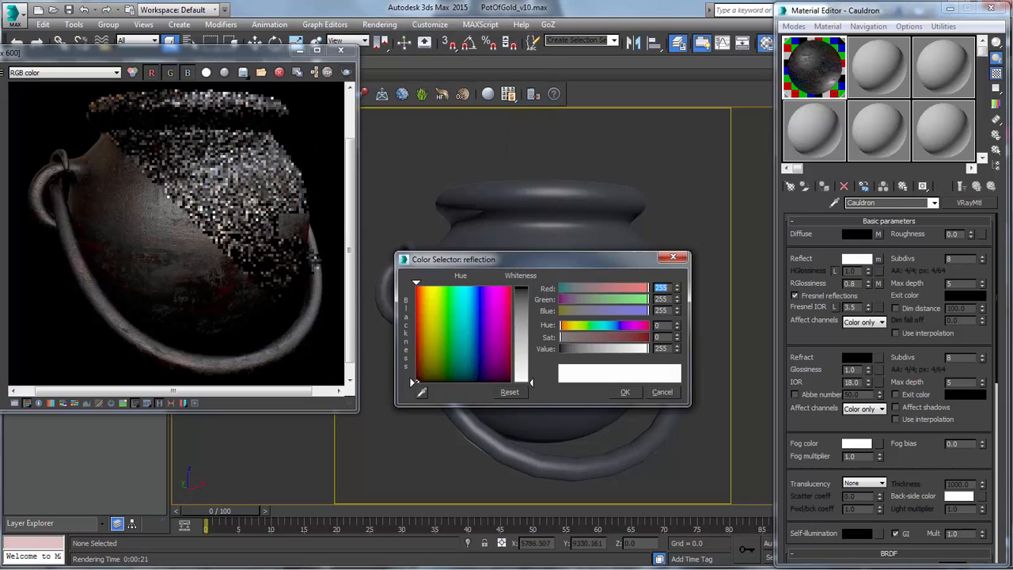
left_click(624, 393)
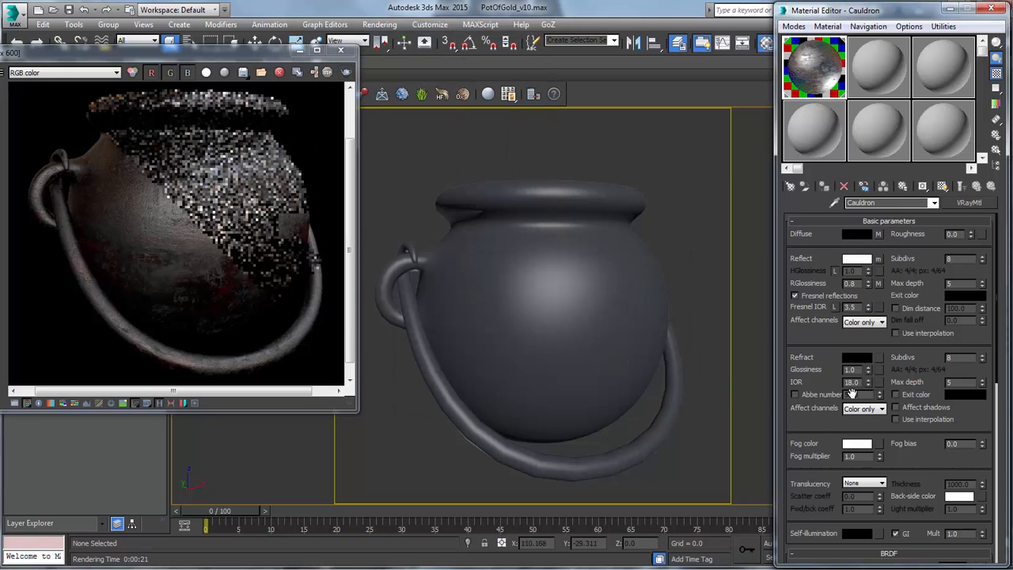
left_click_drag(826, 421, 835, 117)
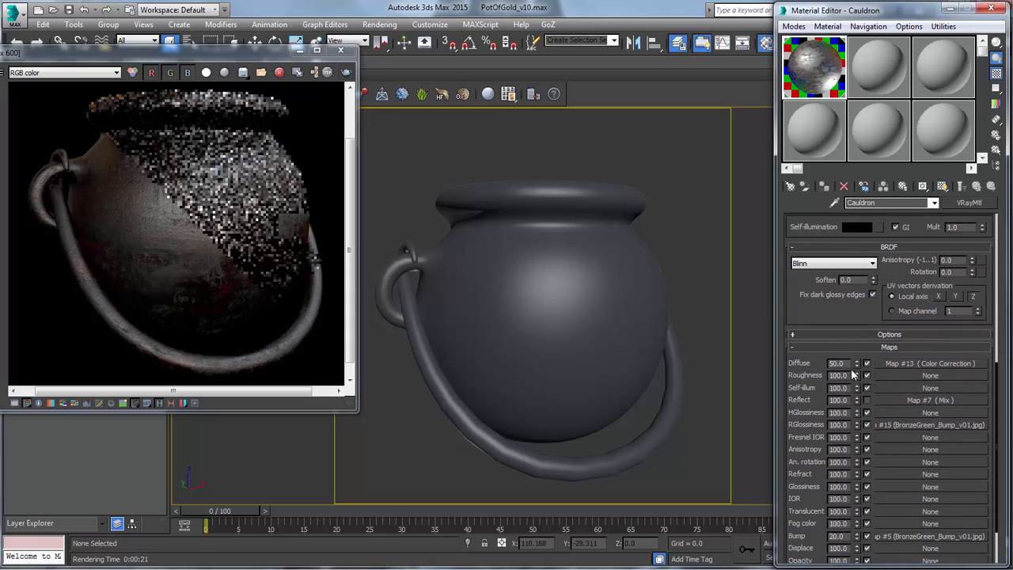
- Open the Reflect slot's Mix map and look through the standard map types without changing its type
left_click(914, 399)
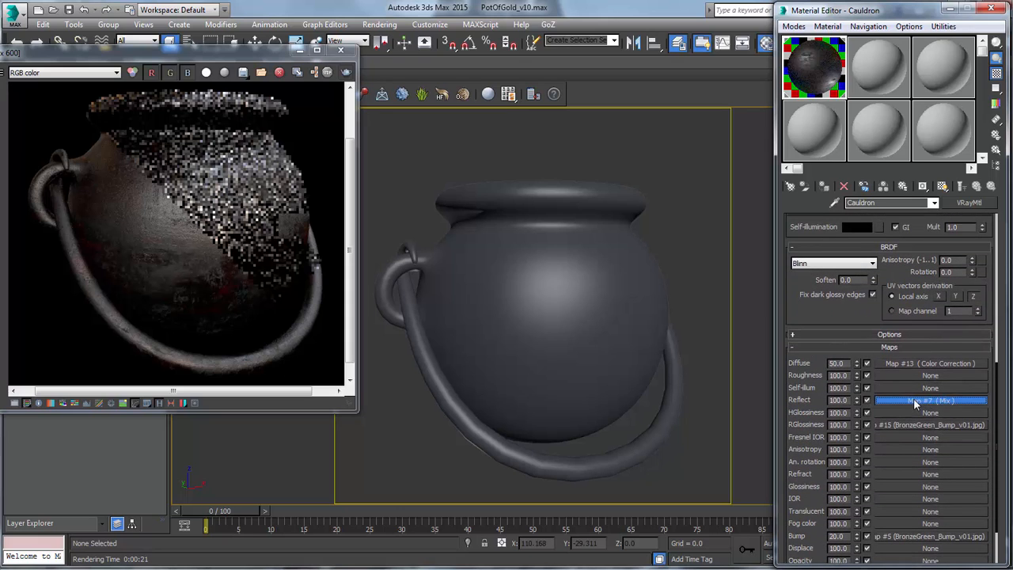
left_click(973, 205)
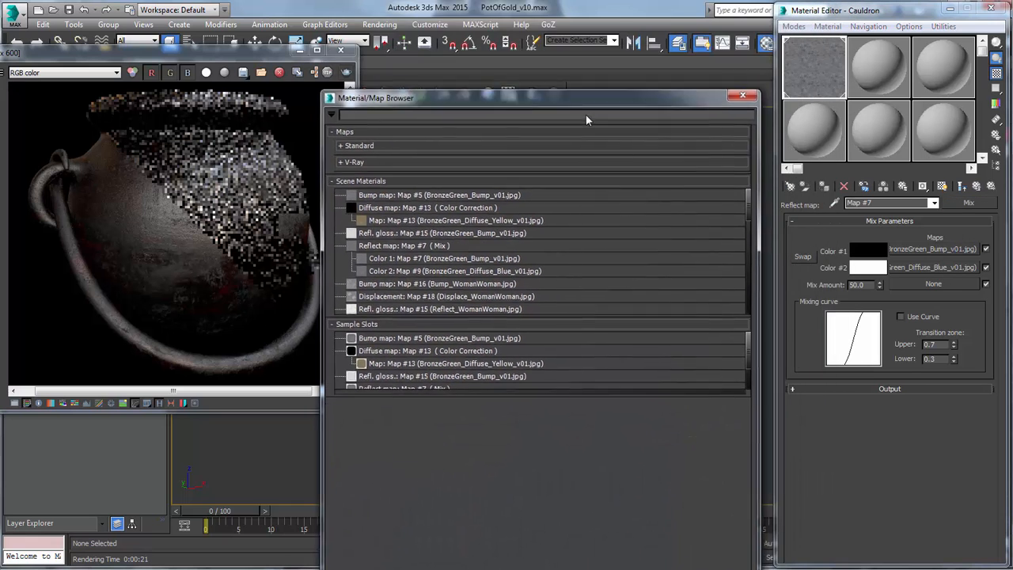
left_click(461, 157)
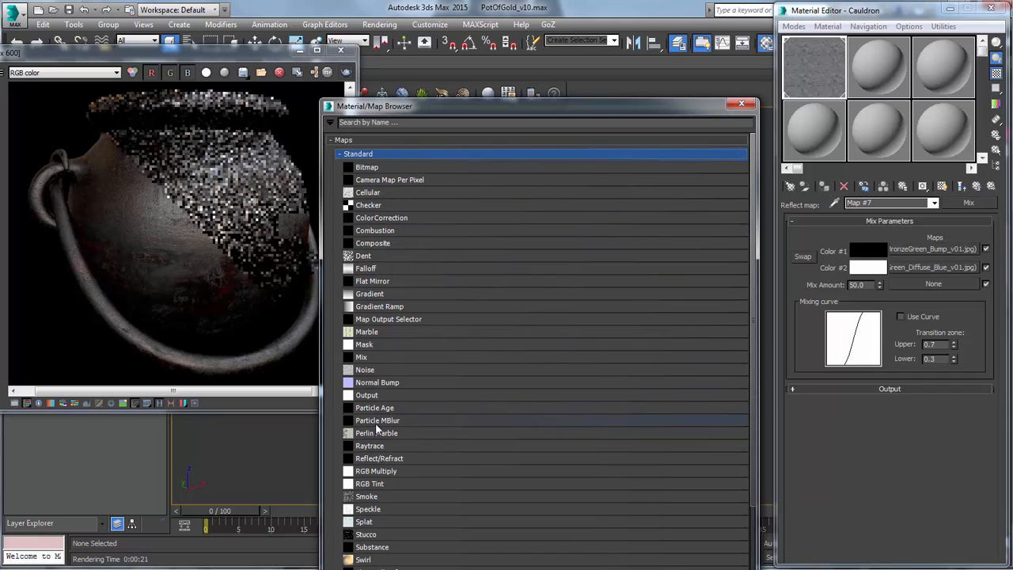
key("Escape")
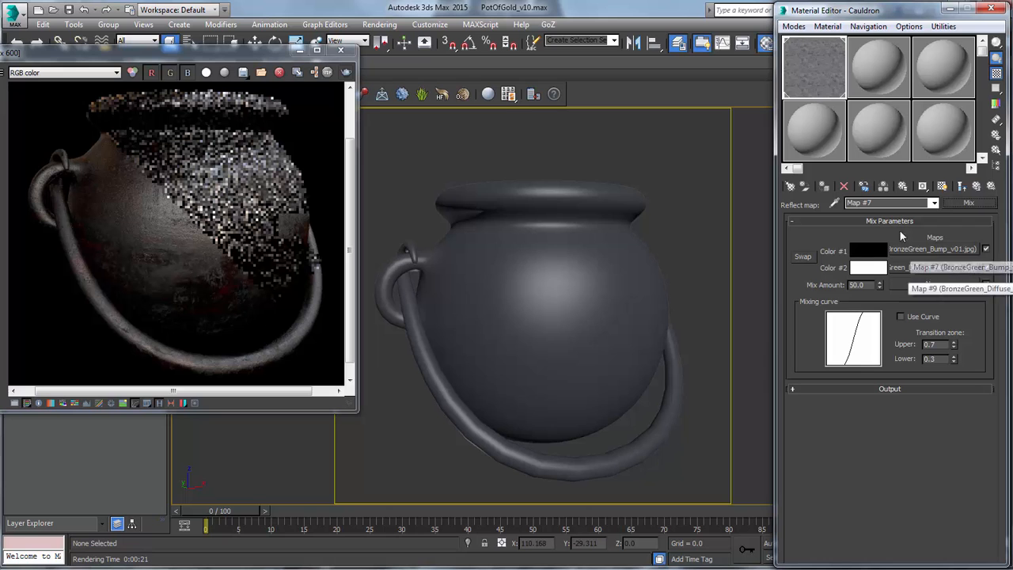
- Enlarge the Mix map's preview and examine the full image of its Color #1 bitmap, BronzeGreen_Bump_v01.jpg
double_click(818, 73)
left_click_drag(554, 105, 685, 96)
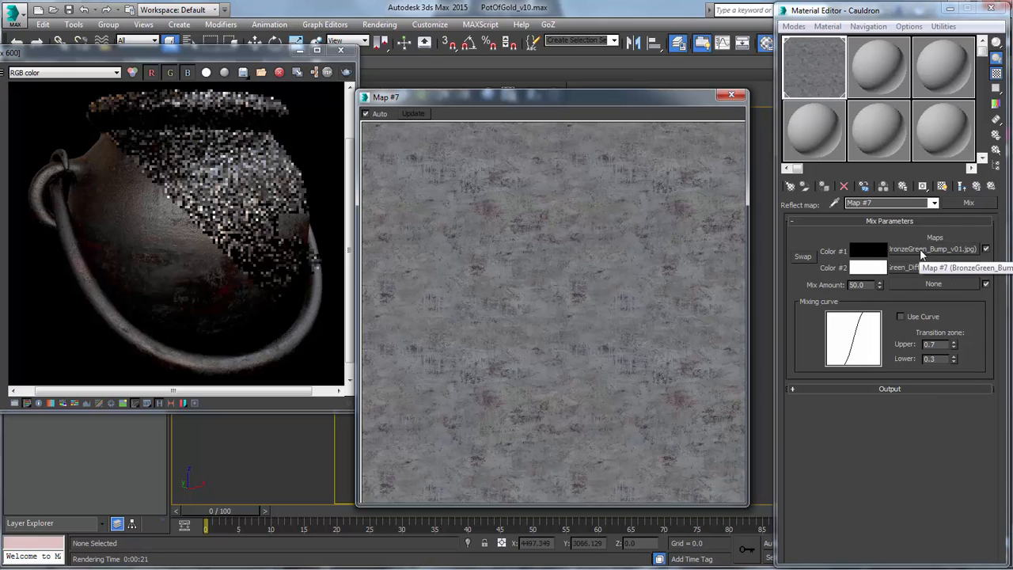
left_click(920, 250)
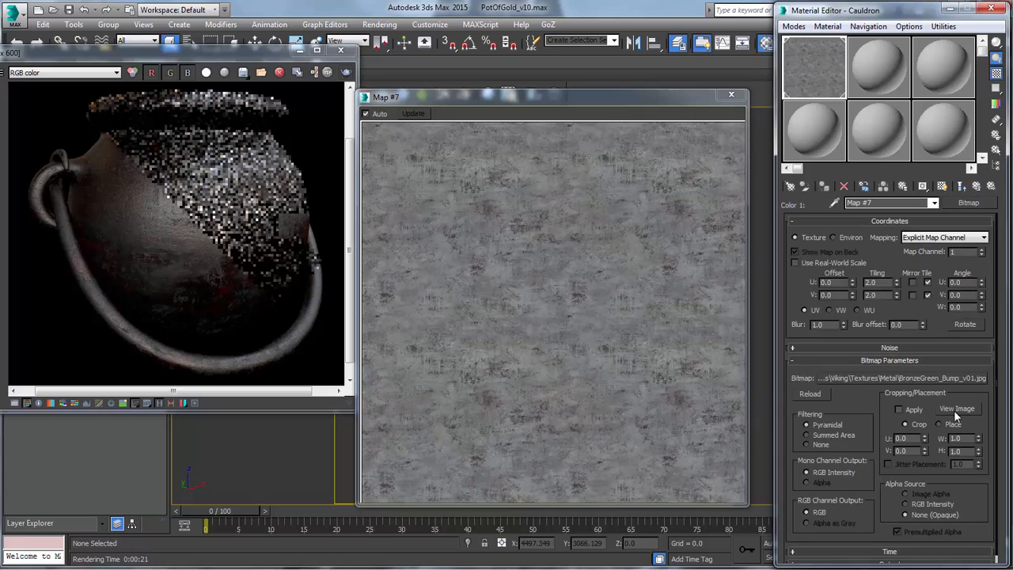
left_click(954, 409)
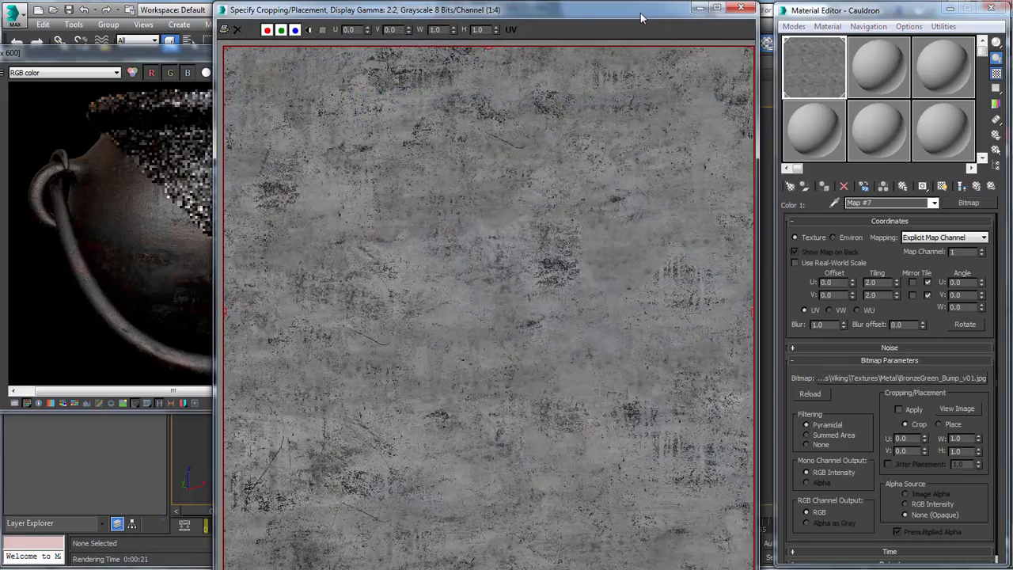
left_click_drag(641, 18, 677, 111)
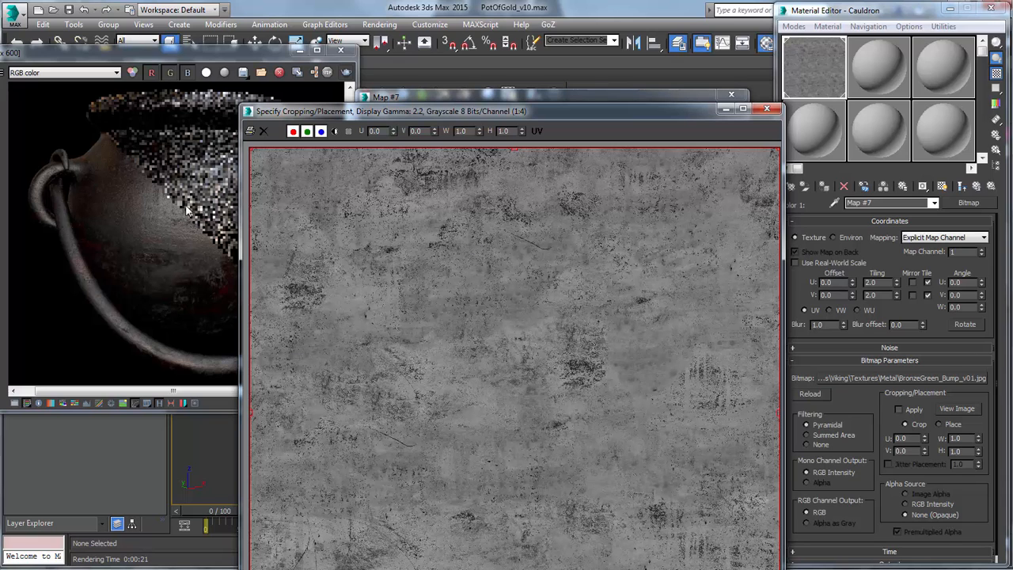
left_click(766, 109)
left_click(976, 185)
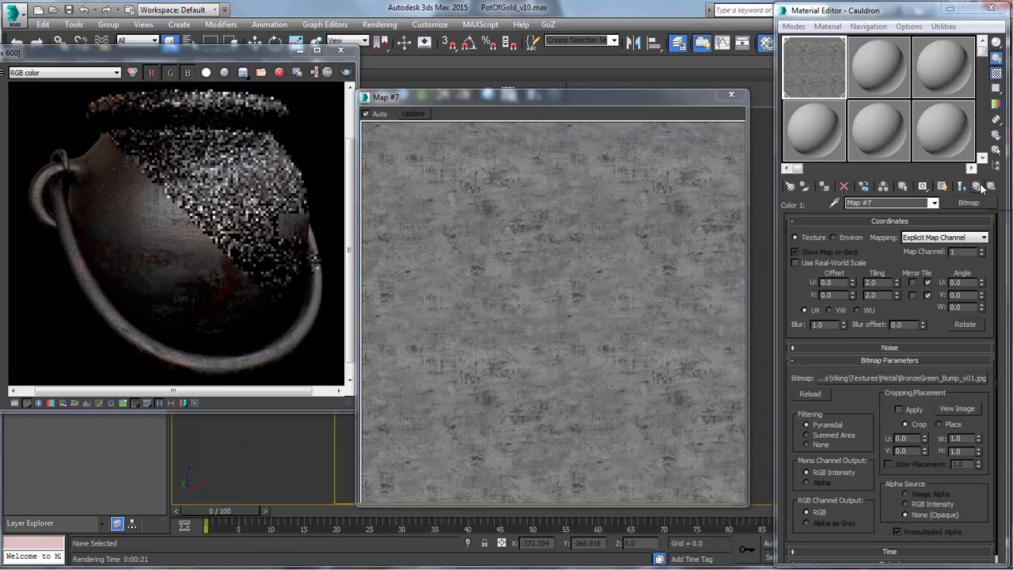
- Examine the full image of the Color #2 bitmap, BronzeGreen_Diffuse_Blue_v01.jpg, close the previews and return to the Mix map
left_click(950, 267)
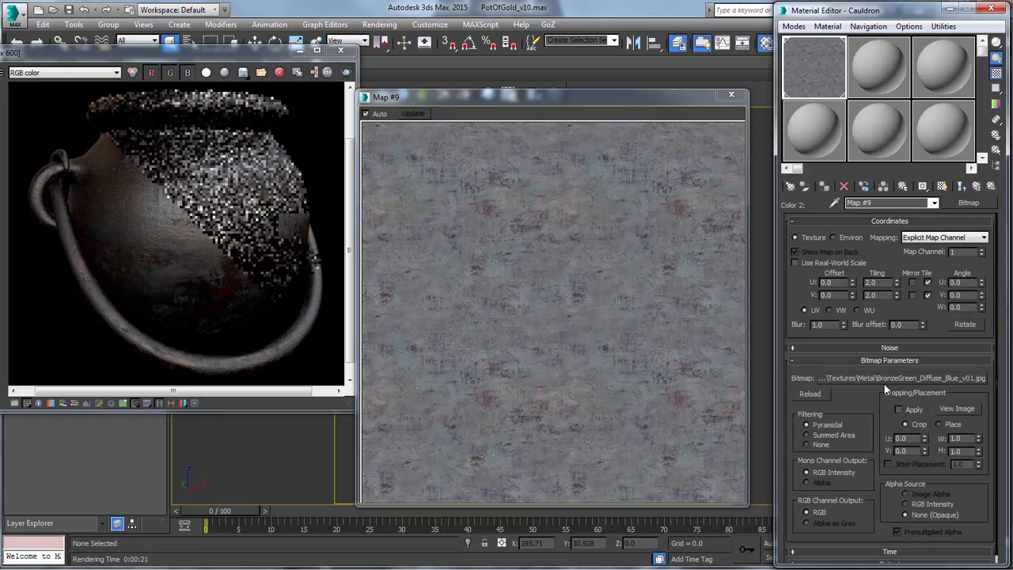
left_click(947, 409)
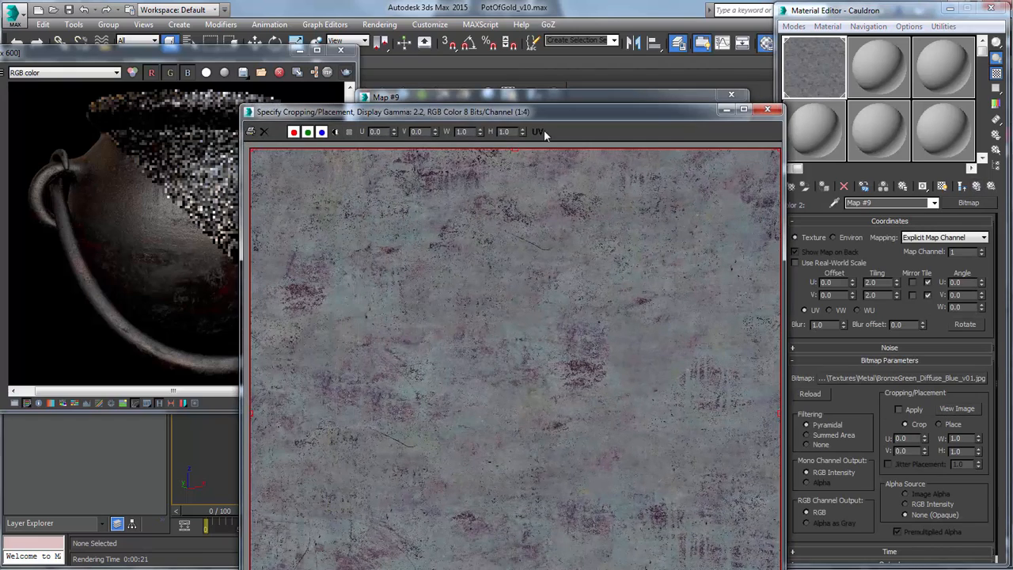
left_click_drag(543, 109, 471, 46)
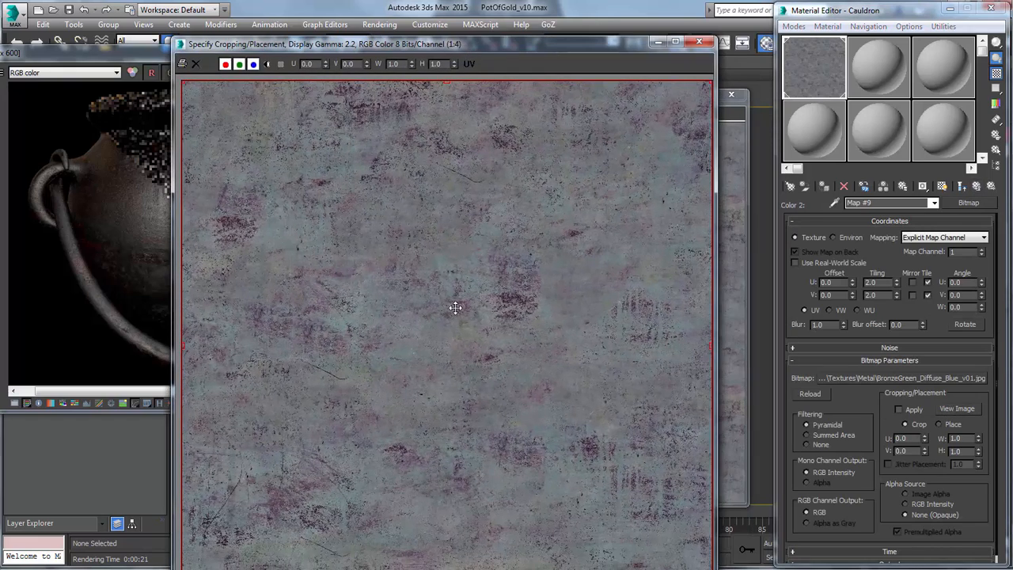
left_click(698, 41)
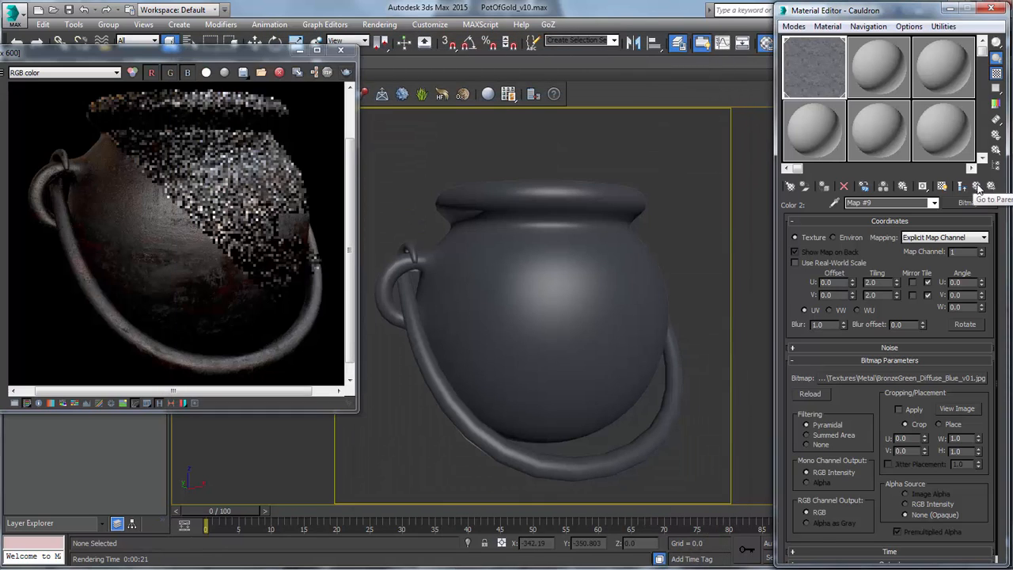
left_click(961, 186)
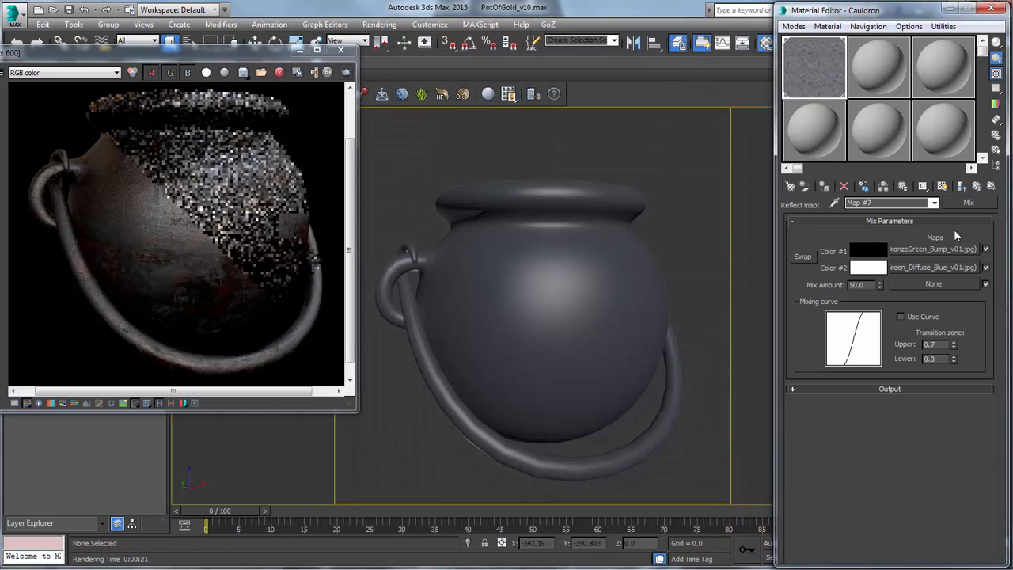
- Reopen the Mix map's preview and enlarge its window to examine how the two bitmaps blend
double_click(814, 68)
left_click_drag(615, 98, 585, 87)
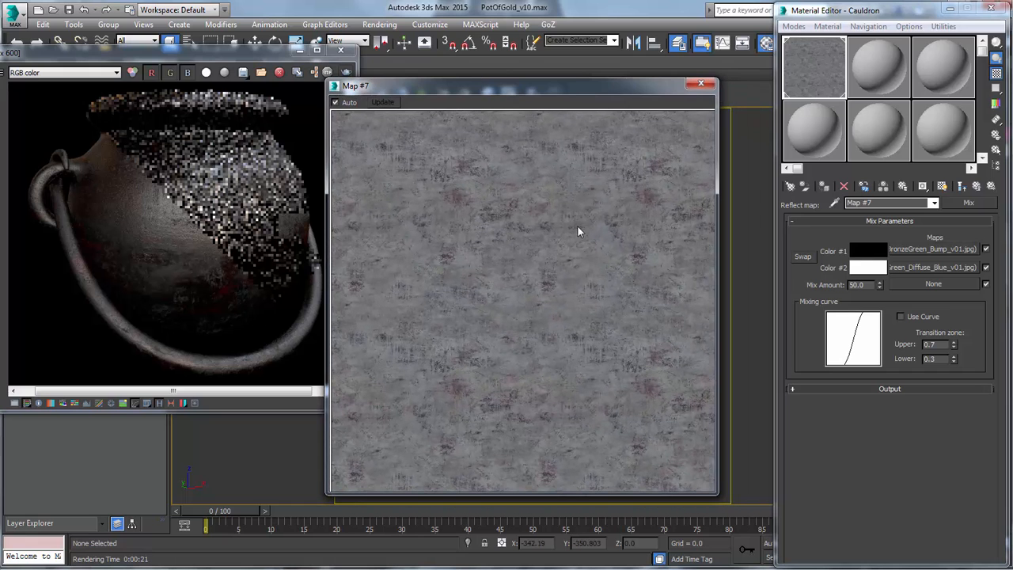
left_click_drag(712, 490, 758, 534)
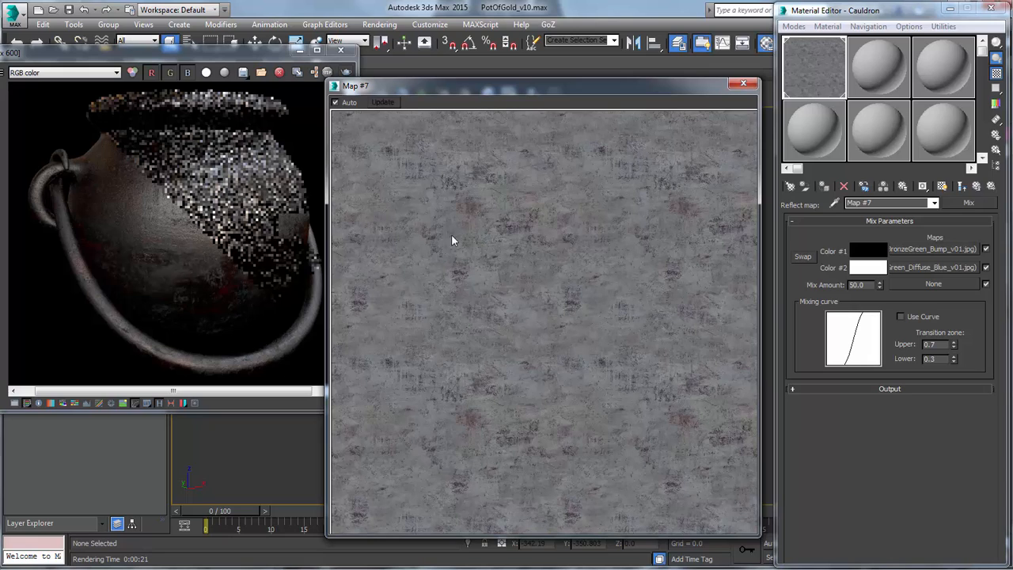
- Shift the rendered image to frame the cauldron and render it completely with the Mix reflect map active
left_click(260, 61)
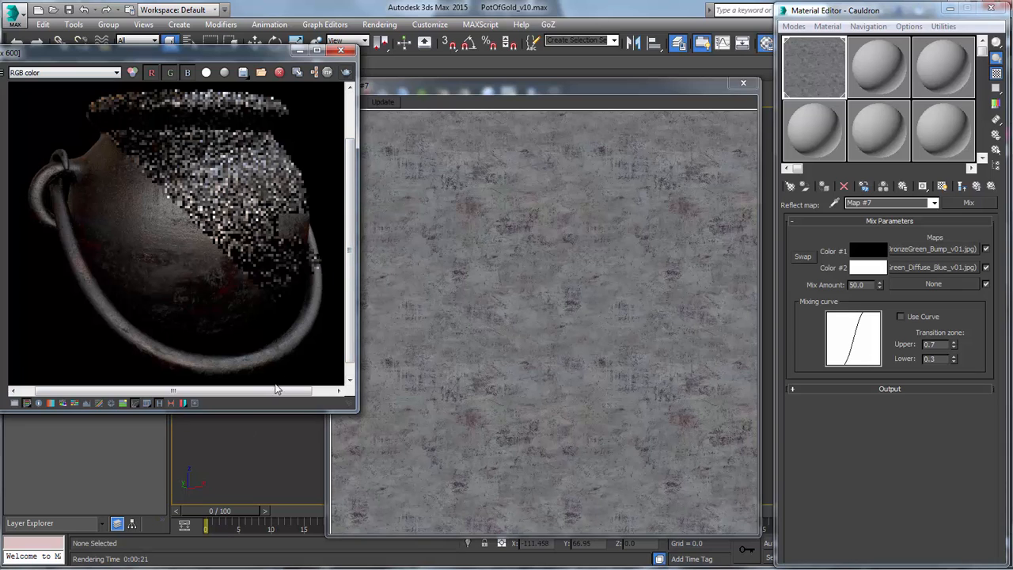
mouse_move(279, 390)
left_mouse_down()
mouse_move(297, 397)
mouse_move(260, 390)
left_mouse_up()
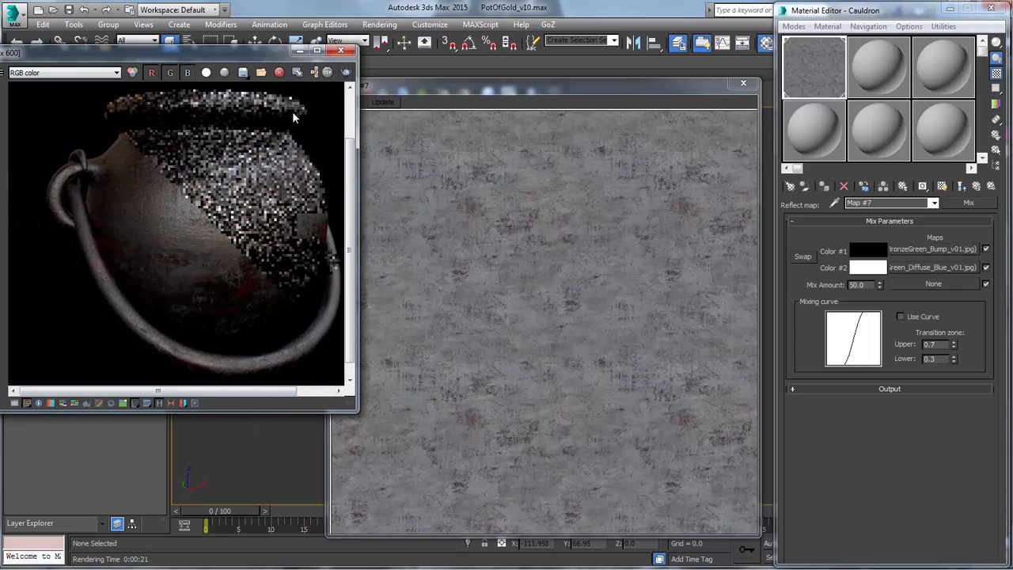
left_click(345, 73)
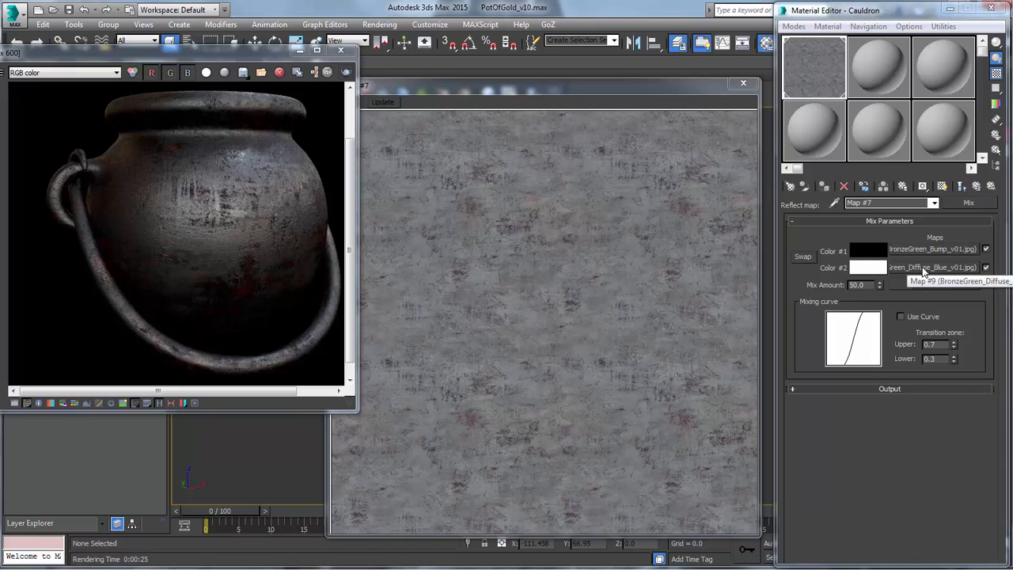
- Wrap the Mix map's Color #2 bitmap in a Color Correction map, keeping the old map as a sub-map
left_click(922, 268)
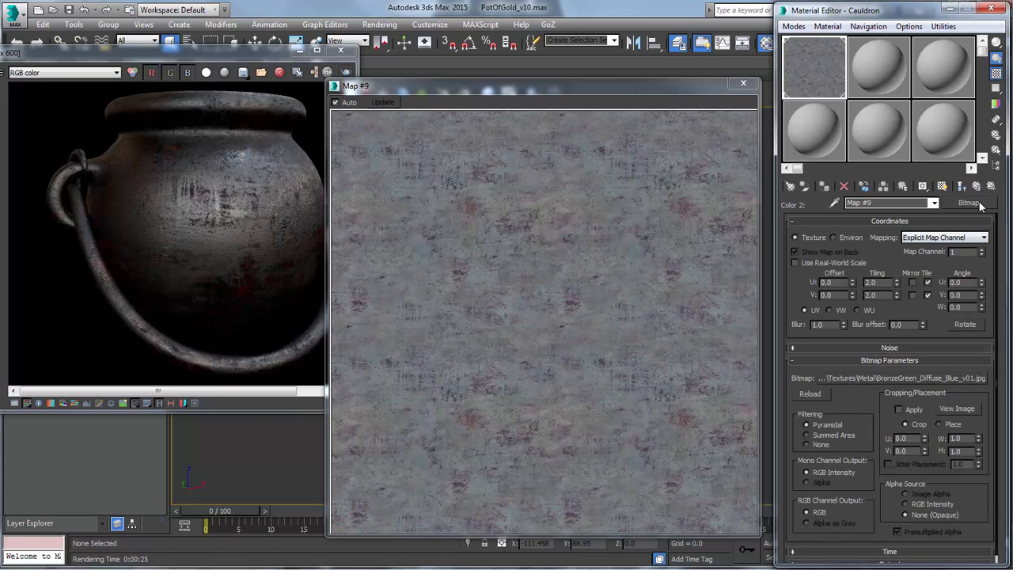
left_click(976, 204)
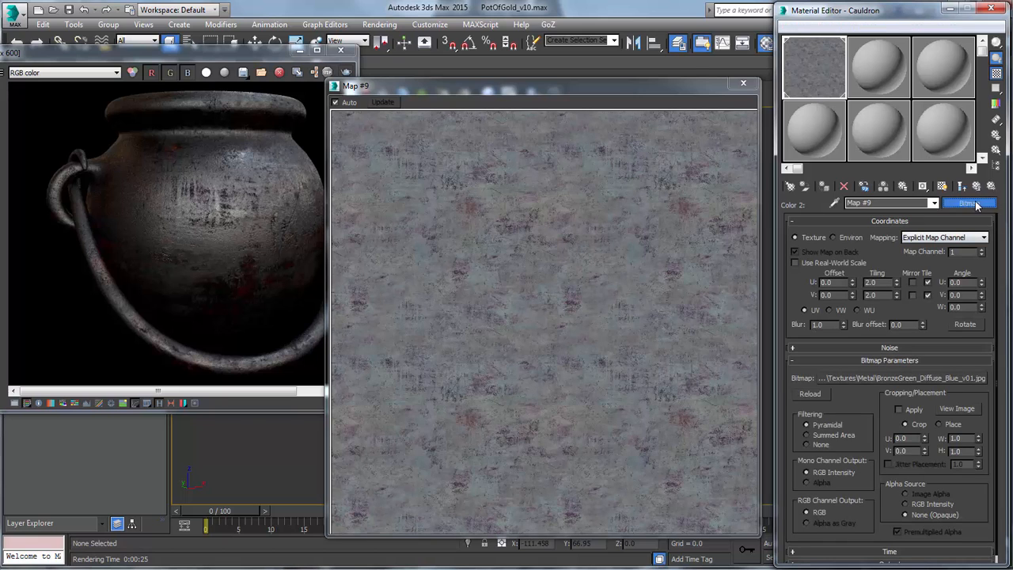
left_click(390, 220)
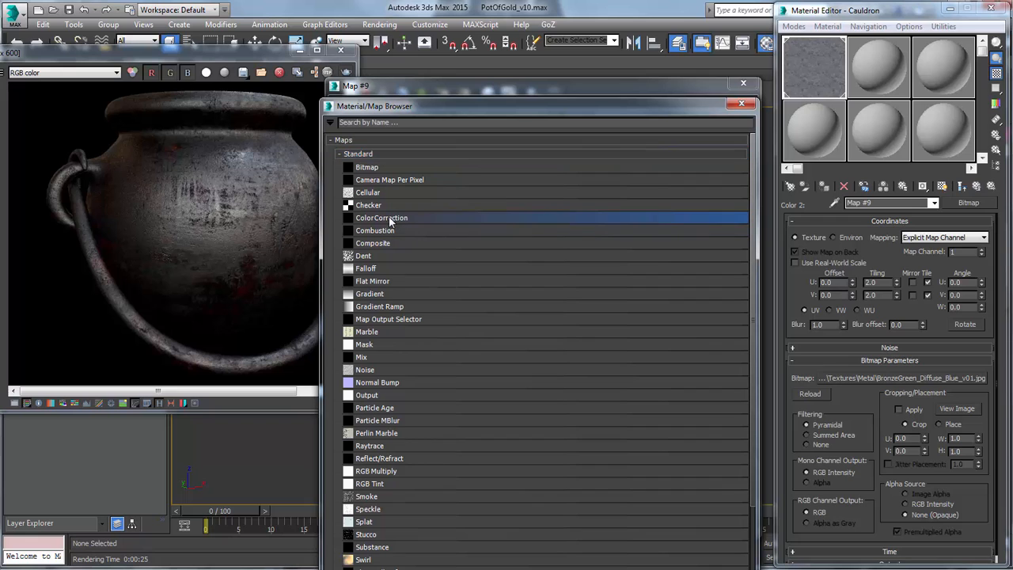
left_click_drag(513, 107, 394, 0)
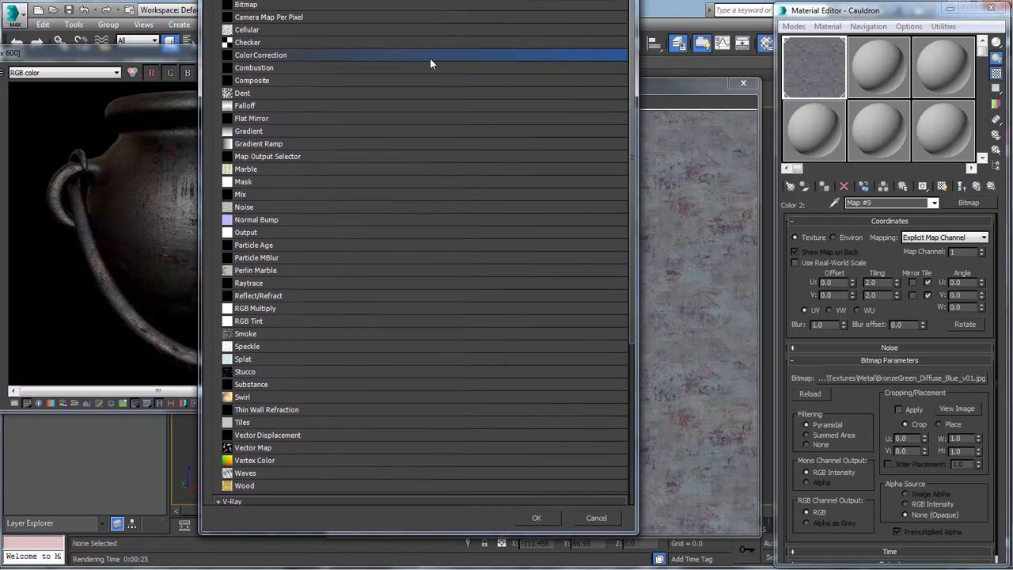
left_click(541, 521)
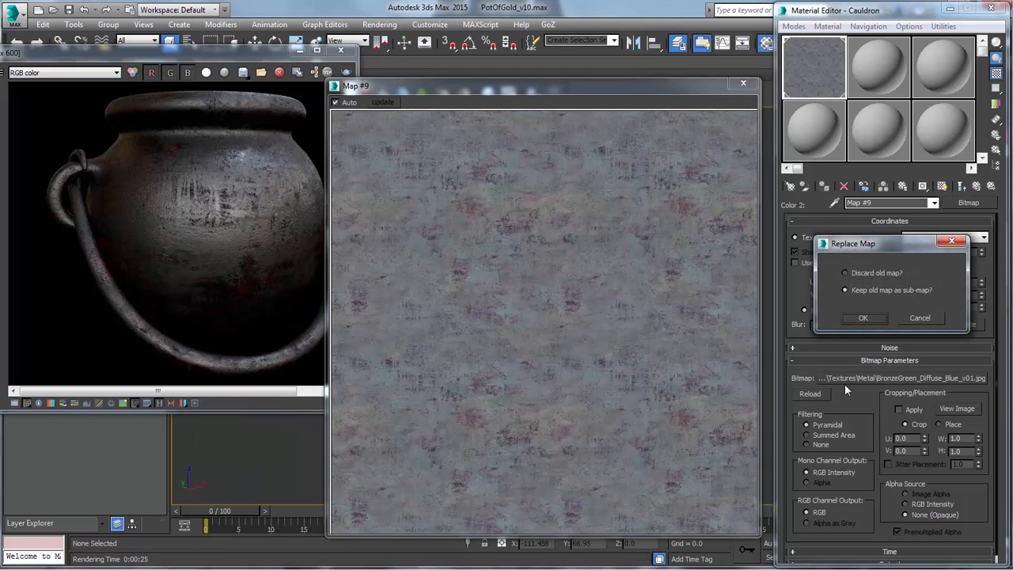
left_click(873, 317)
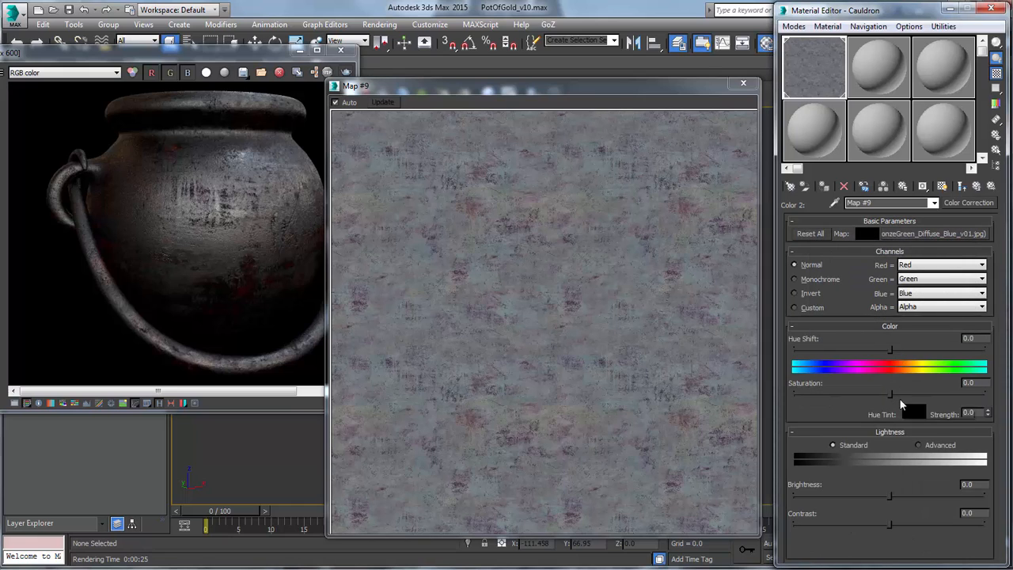
- Try the Color Correction's Hue Shift in both directions, leave it at -55.615 and render the cauldron
mouse_move(889, 348)
left_mouse_down()
mouse_move(909, 349)
mouse_move(900, 349)
left_mouse_up()
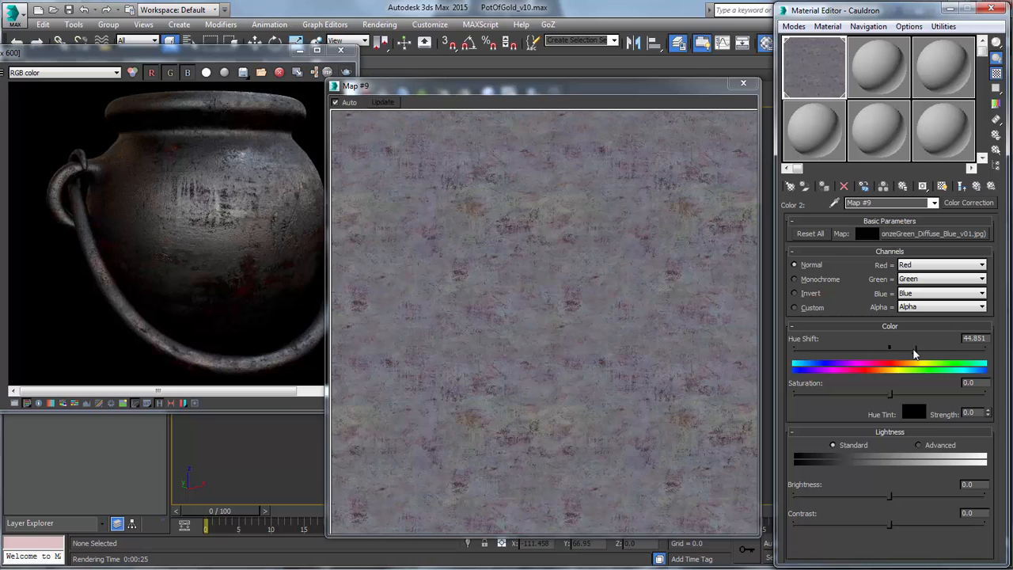
left_click_drag(914, 354, 861, 355)
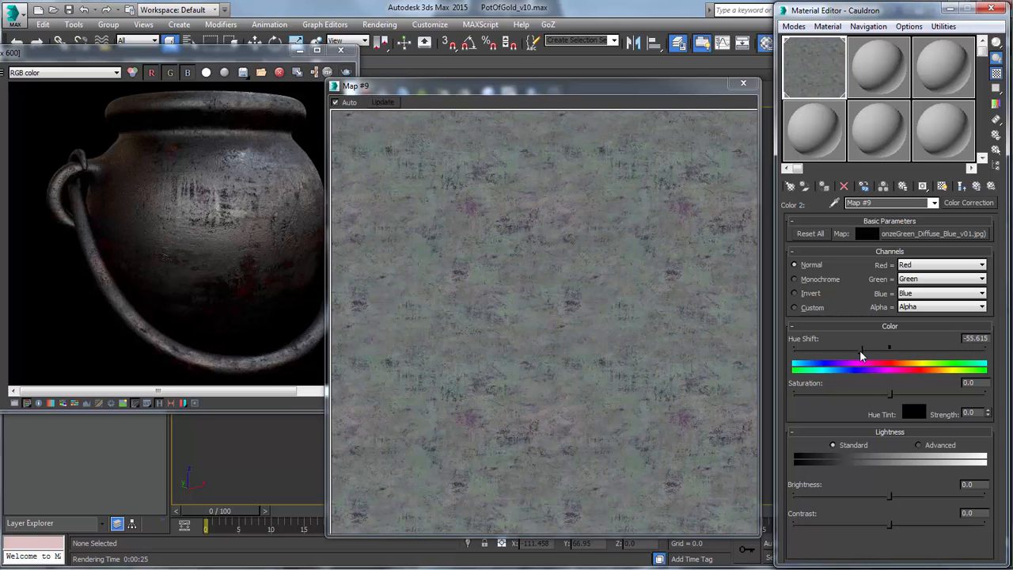
left_click(275, 54)
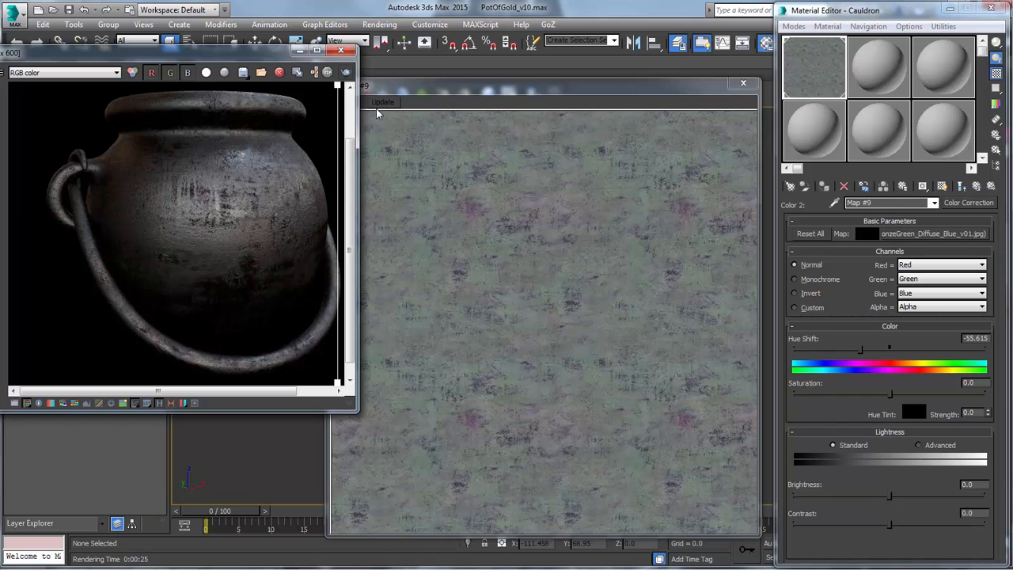
left_click(346, 73)
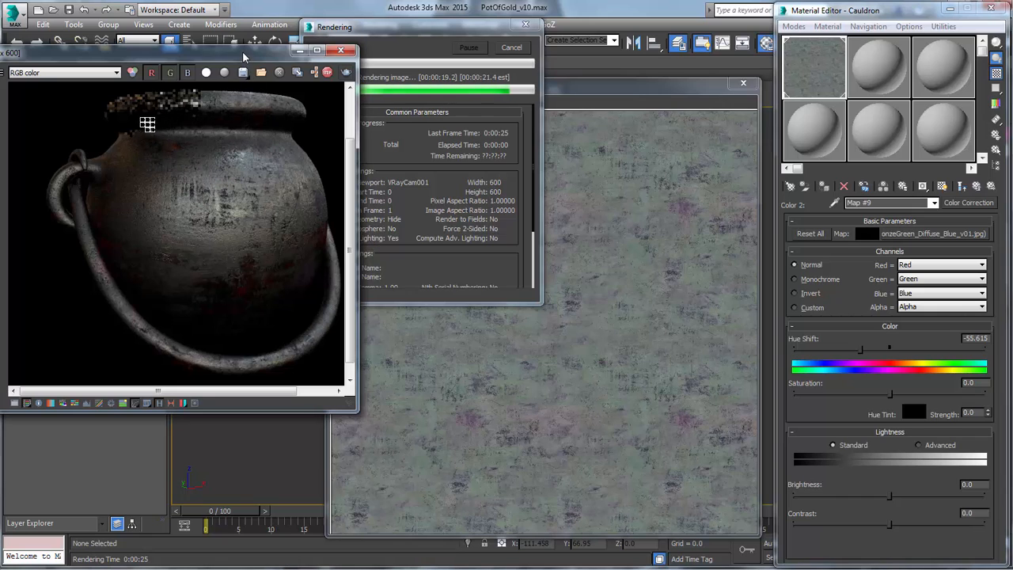
- Save the new render to the frame buffer history and compare the 24.9 s render as A with the 21.3 s render as B
left_click_drag(243, 55, 432, 89)
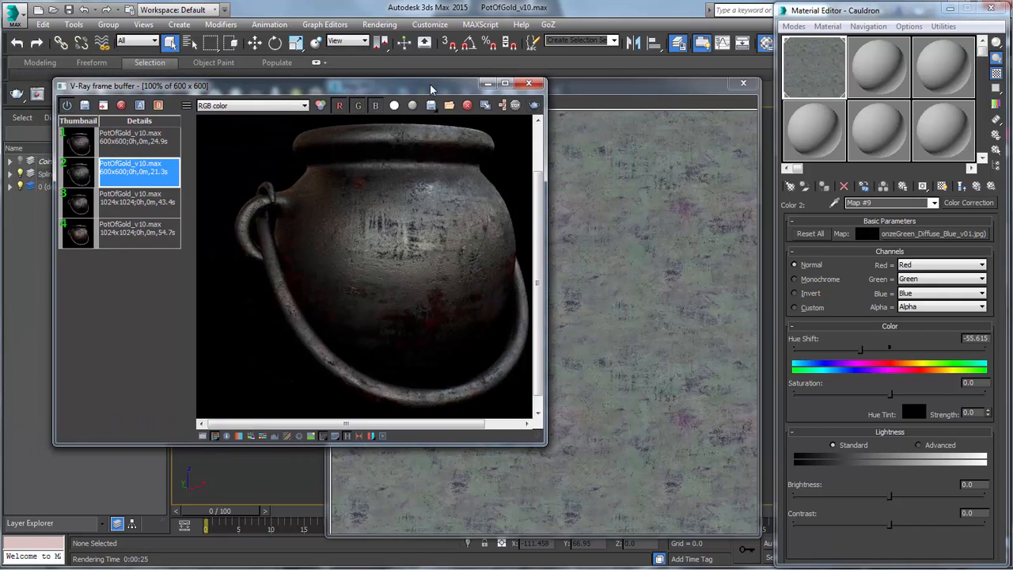
left_click(85, 105)
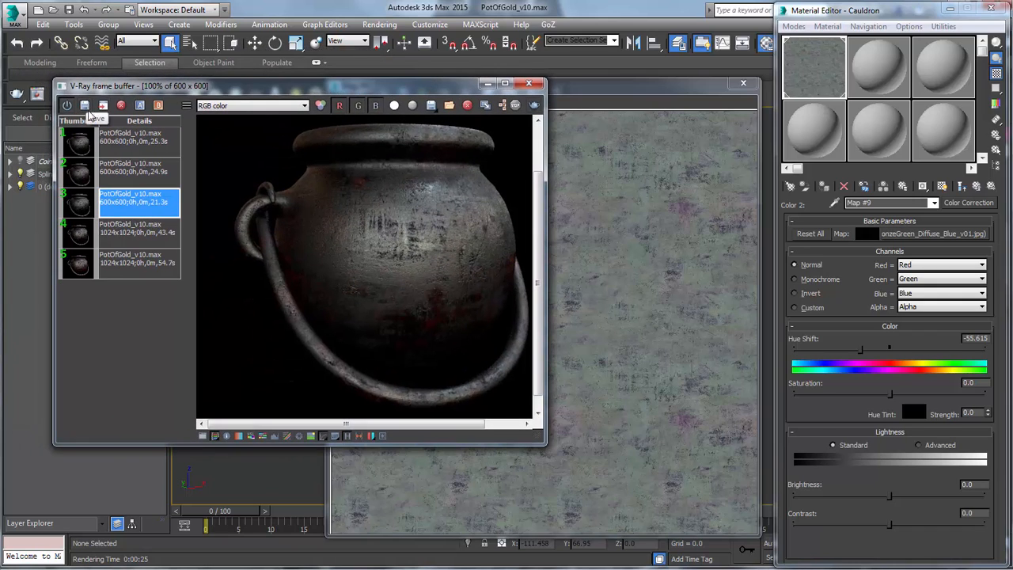
left_click(158, 106)
left_click(137, 169)
left_click(140, 106)
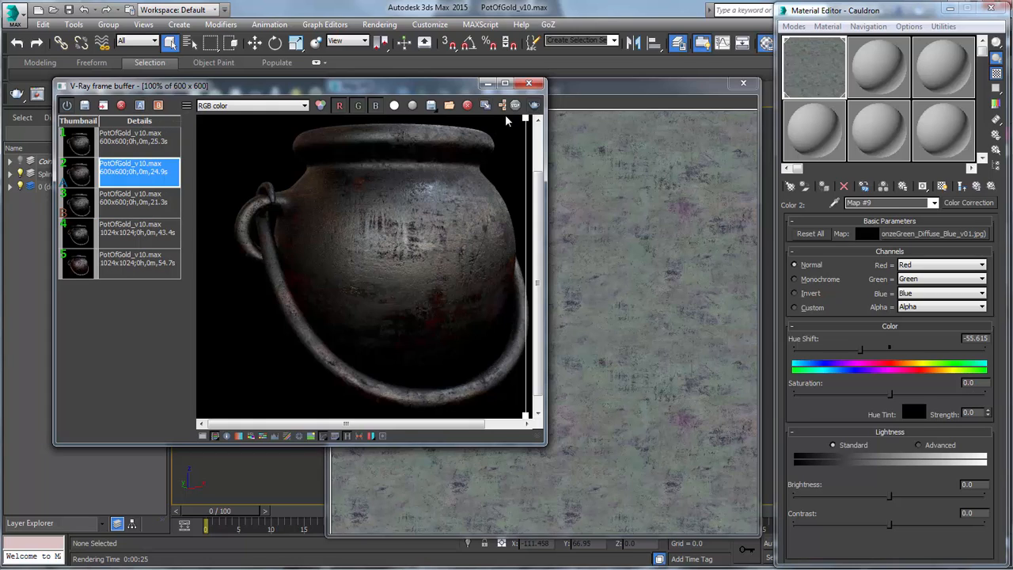
left_click_drag(529, 120, 345, 119)
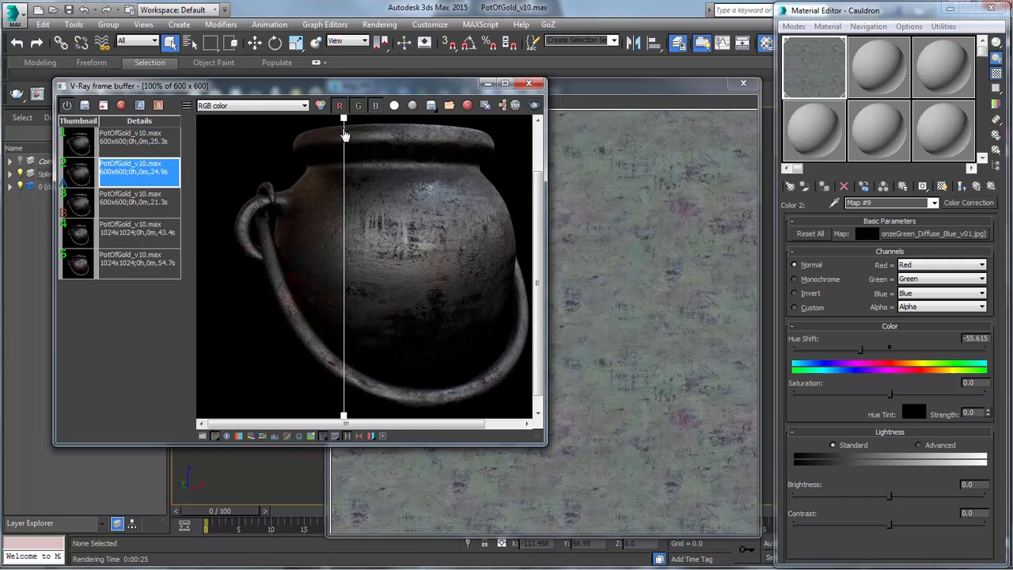
- Compare the newest history render as A with the 24.9 s render as B by sweeping the divider across the cauldron
left_click(133, 141)
left_click(141, 106)
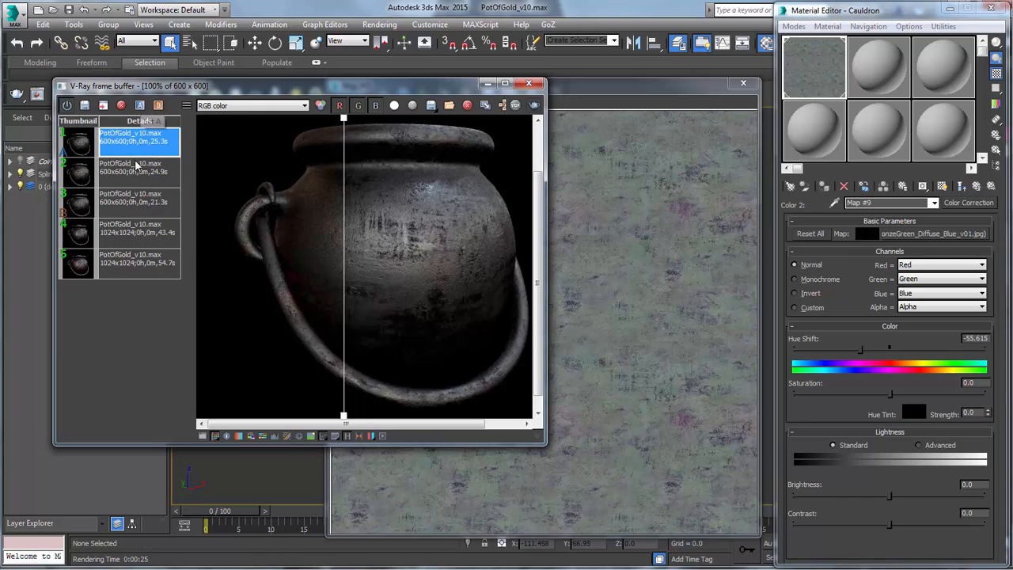
left_click(138, 169)
left_click(158, 106)
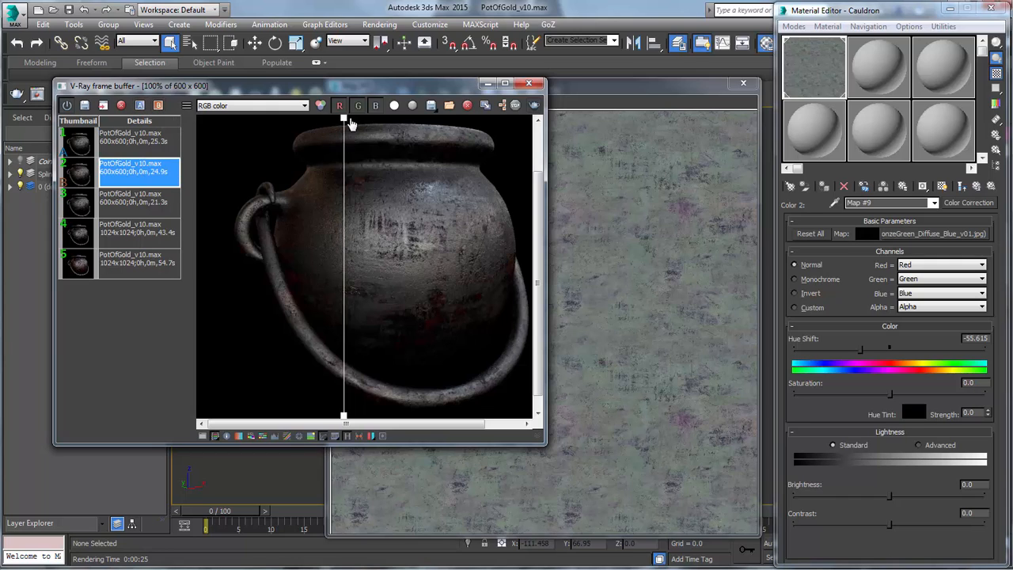
mouse_move(345, 119)
left_mouse_down()
mouse_move(513, 119)
mouse_move(328, 118)
left_mouse_up()
left_click_drag(490, 162, 322, 198)
left_click_drag(402, 205, 369, 224)
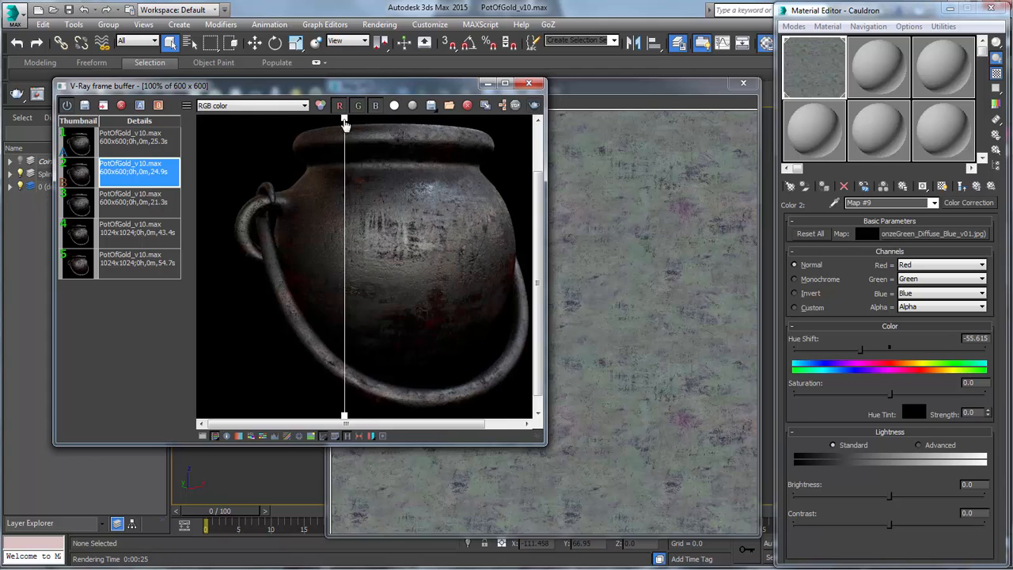
left_click_drag(344, 125, 227, 127)
left_click_drag(287, 83, 107, 49)
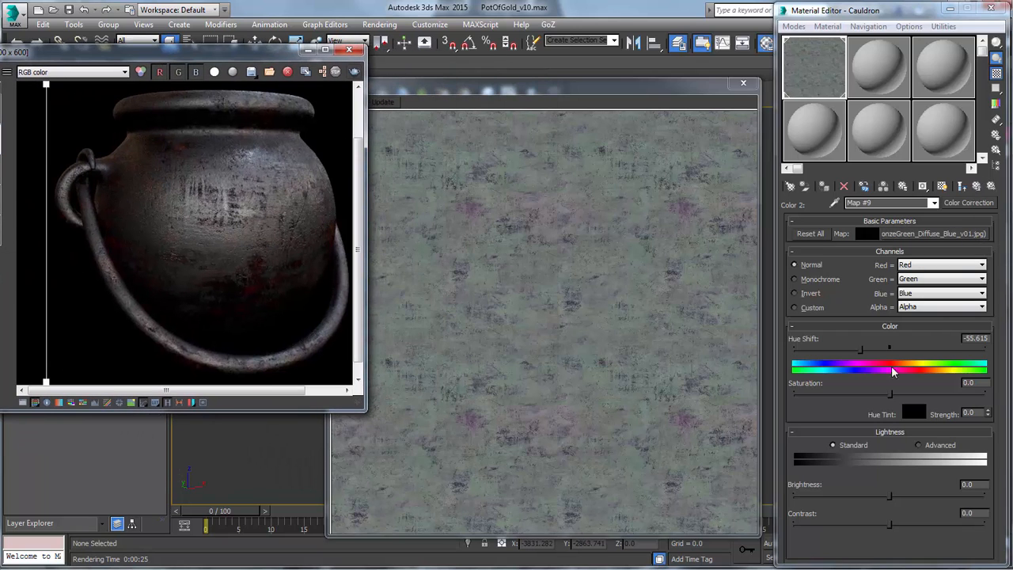
- Bring the Color Correction's Hue Shift back to about 3 and set the parent Mix map's Mix Amount to 0
left_click_drag(860, 349, 891, 349)
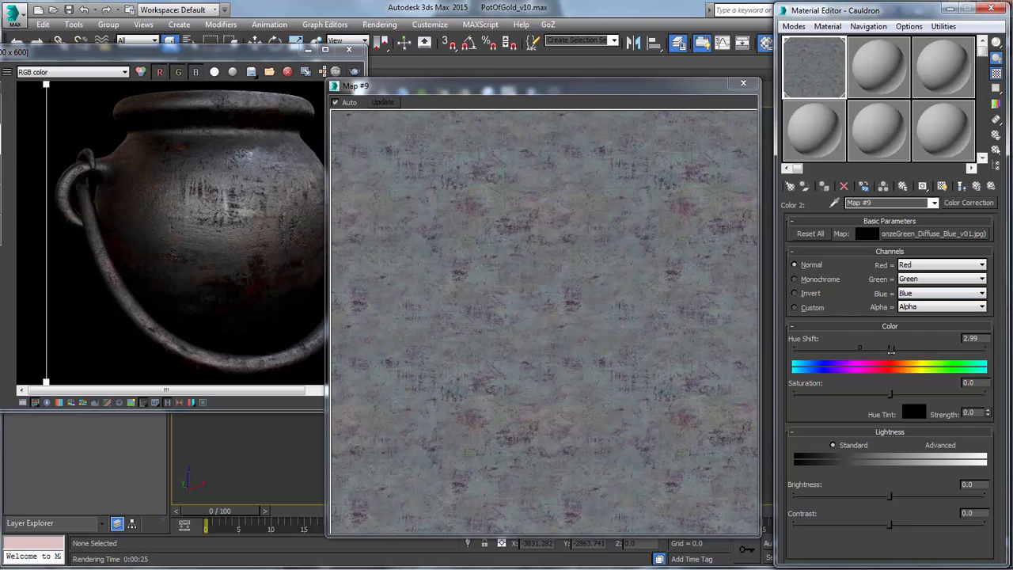
left_click(976, 186)
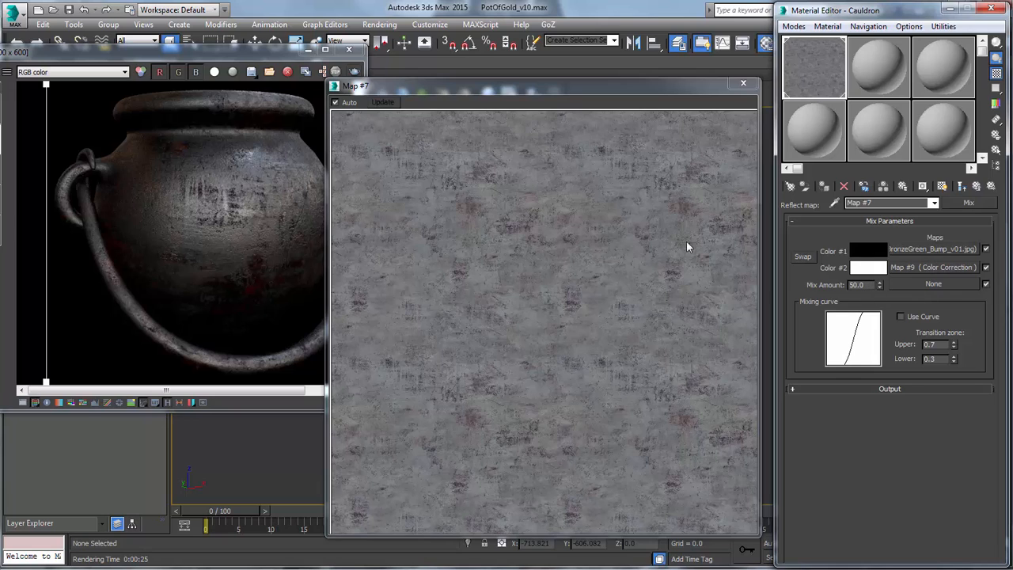
left_click_drag(866, 286, 843, 281)
key("Return")
type("0")
key("Return")
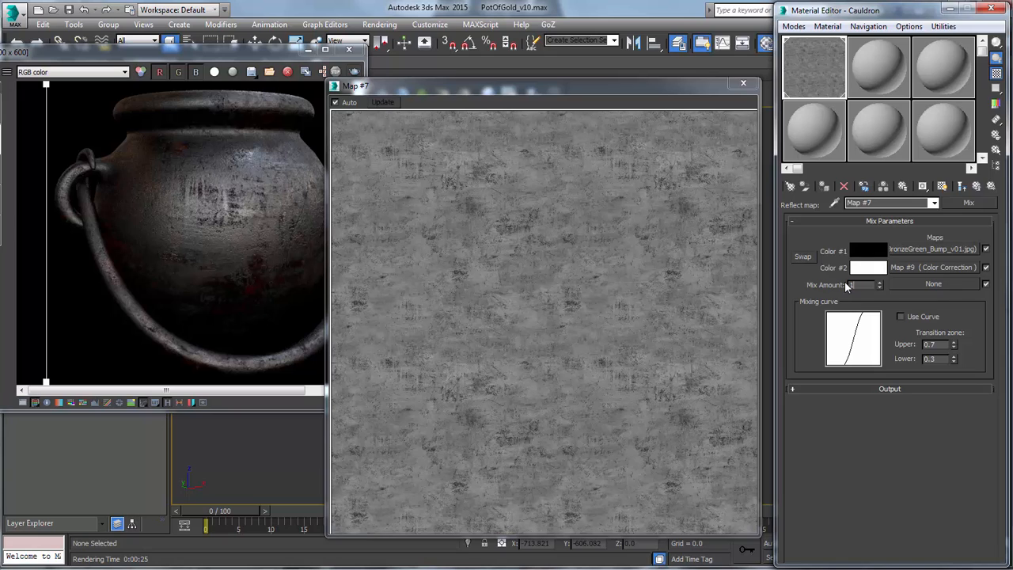
- Return to the Cauldron material and reopen its enlarged sample preview alongside the material's map list
left_click(977, 187)
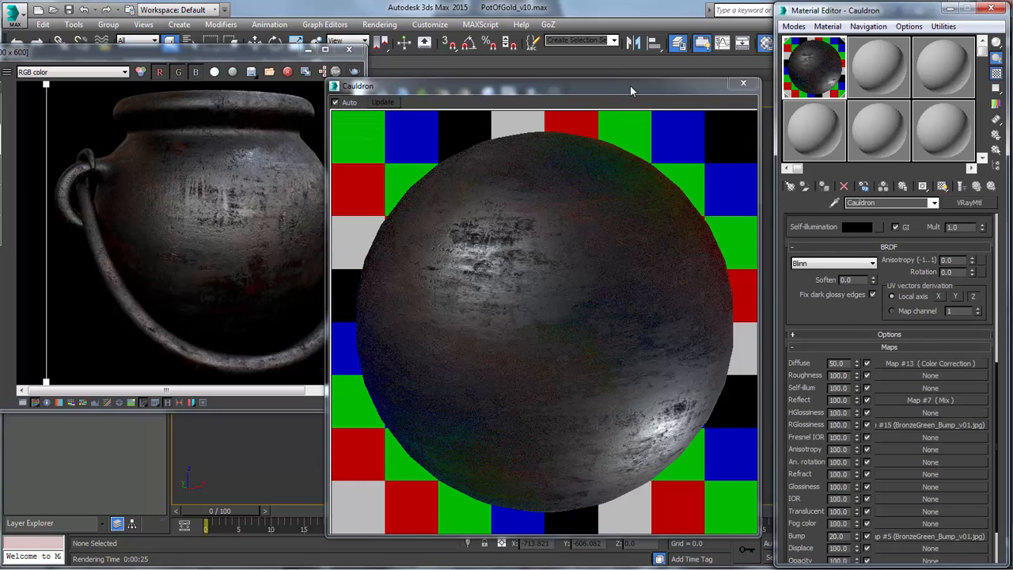
left_click_drag(631, 90, 410, 80)
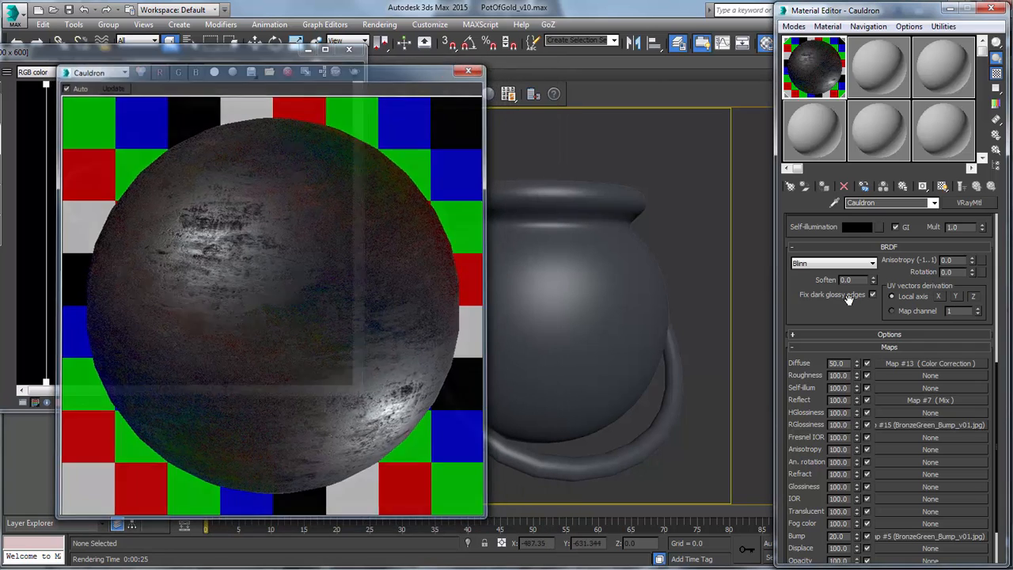
left_click(481, 66)
scroll(856, 364, "down", 3)
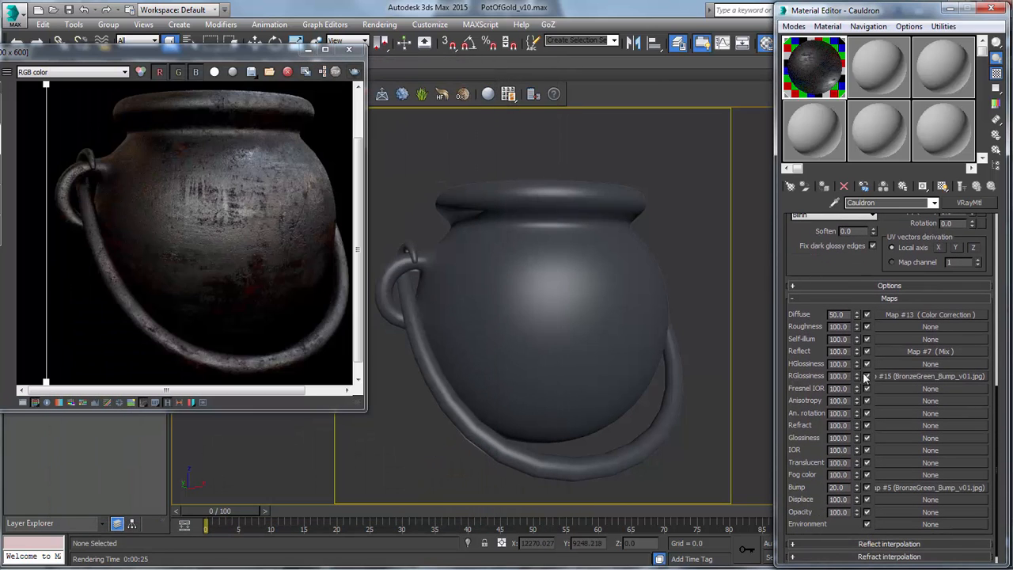
double_click(801, 73)
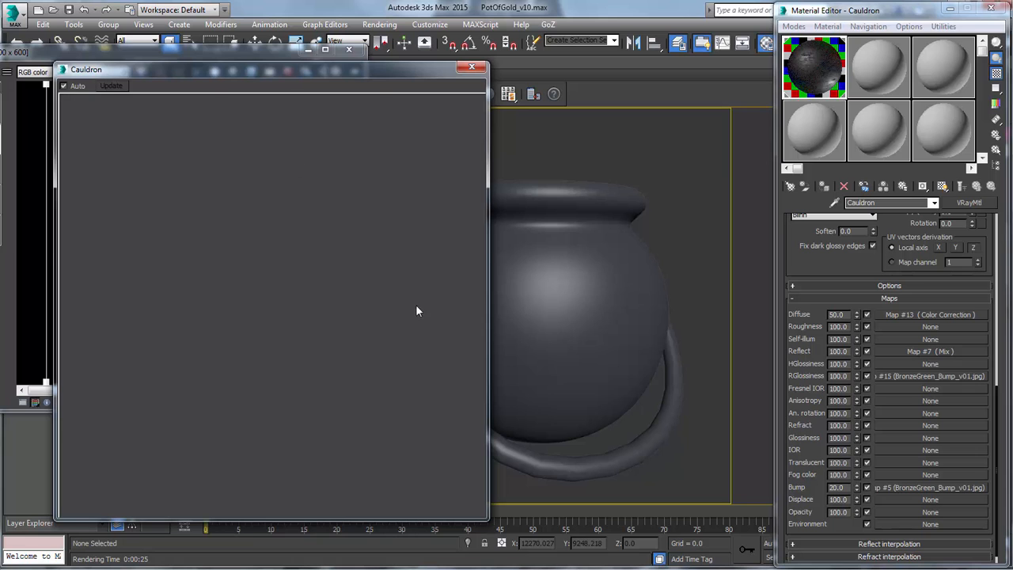
left_click_drag(374, 66, 532, 78)
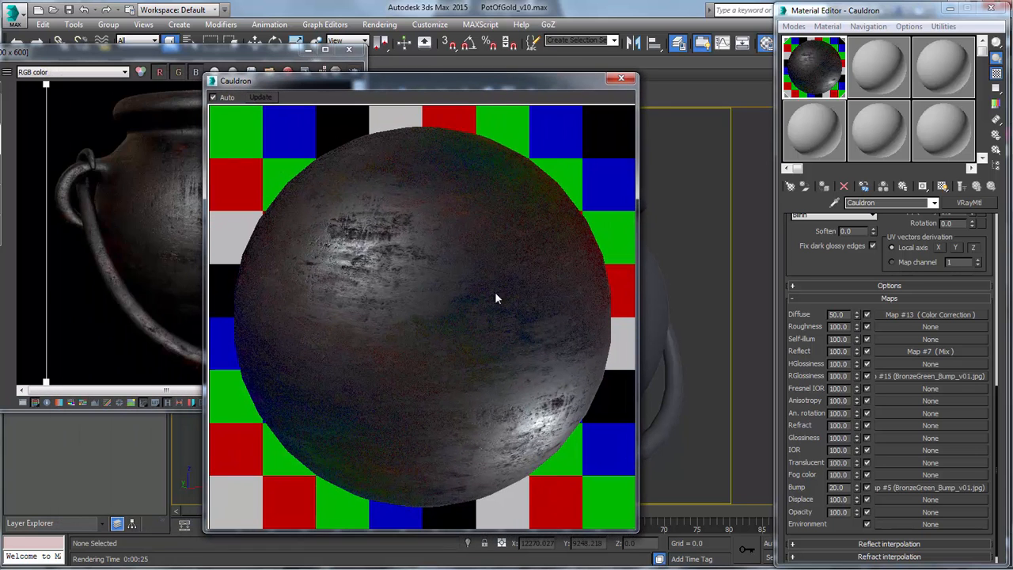
- Switch the sample preview to Drag/Rotate and rotate the sphere to examine its highlights
right_click(434, 353)
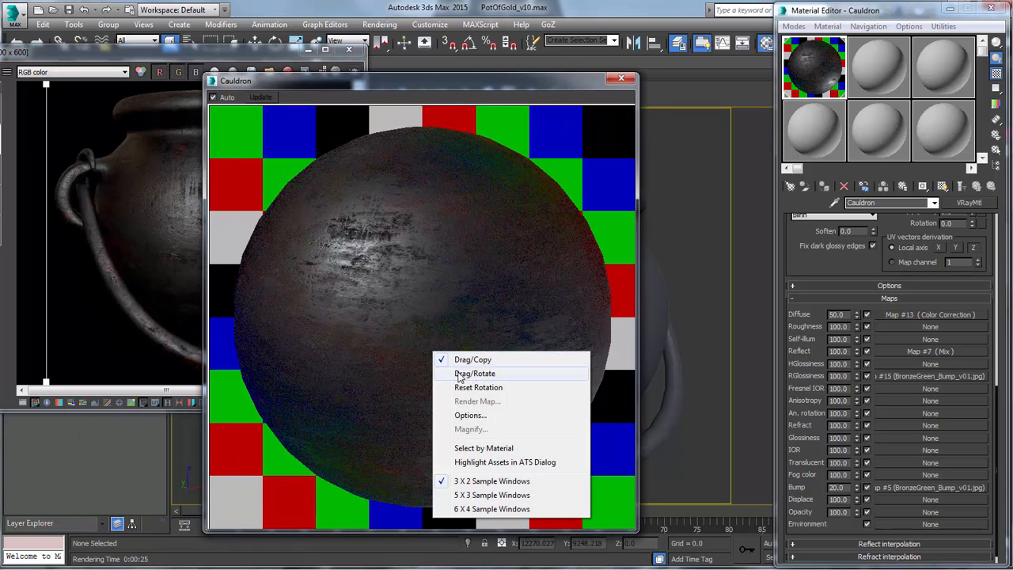
left_click(459, 374)
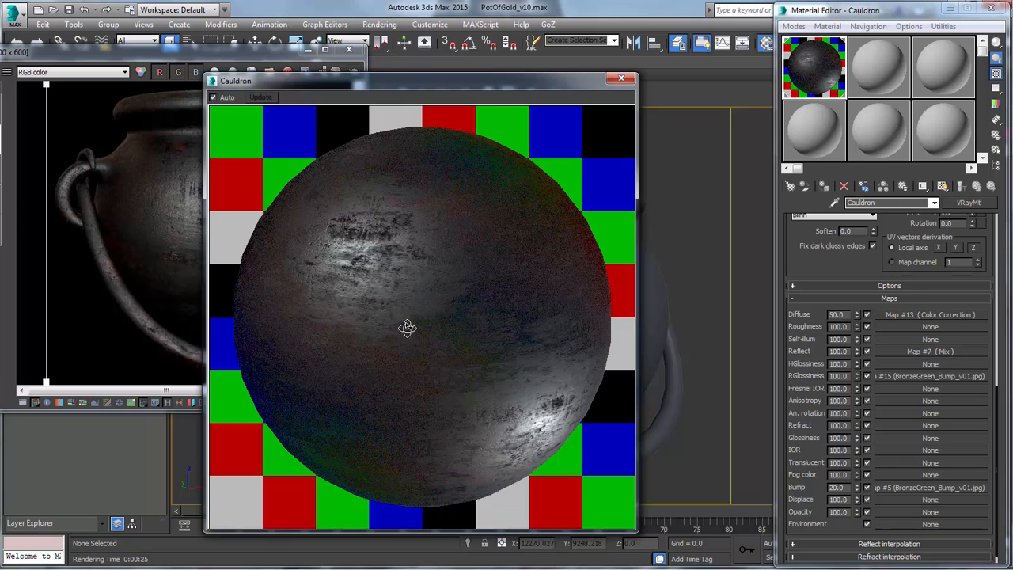
left_click_drag(406, 328, 353, 312)
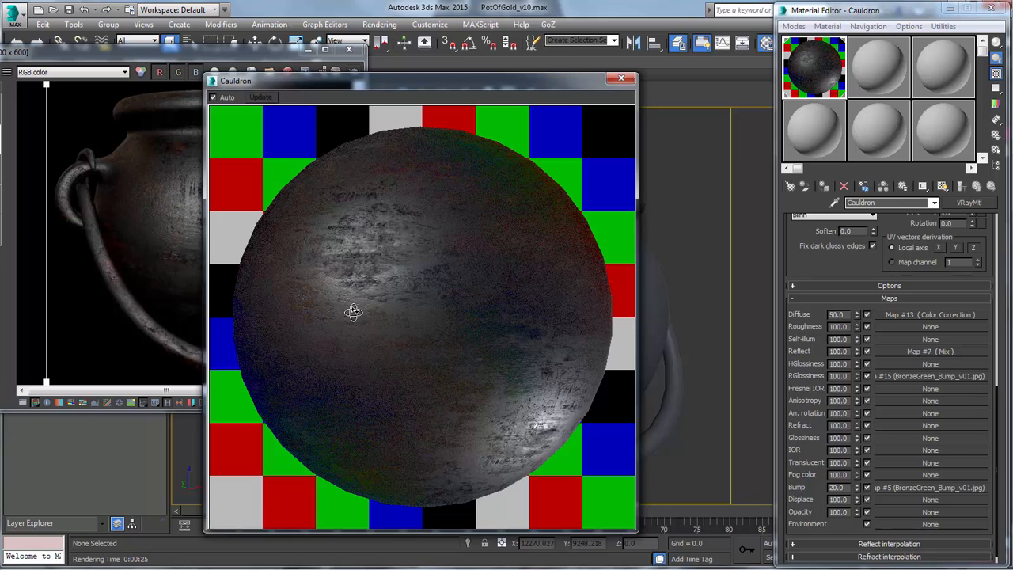
- Disable the RGlossiness map and set the Cauldron material's reflection glossiness value to 1.0
left_click(868, 377)
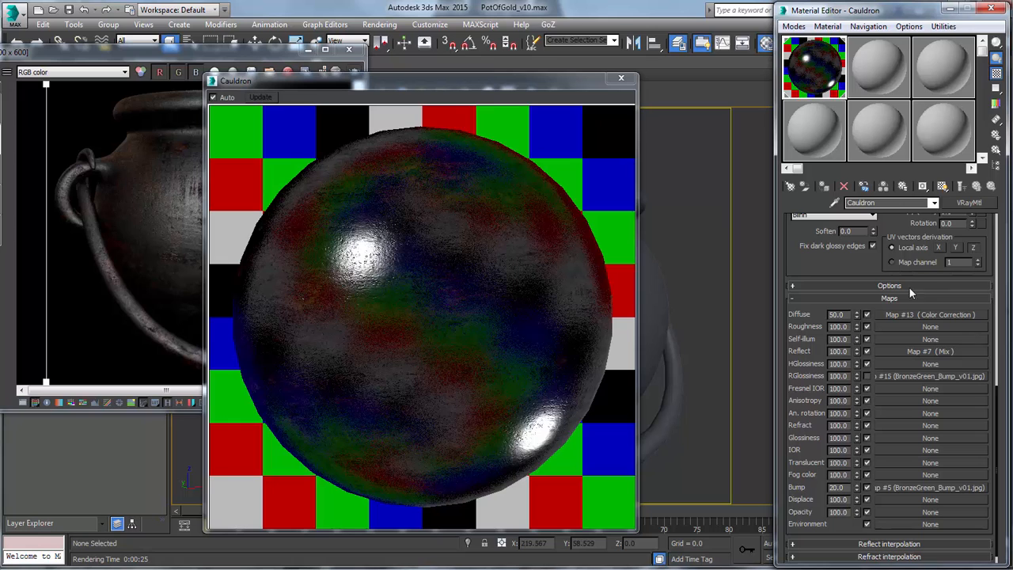
left_click_drag(850, 258, 855, 529)
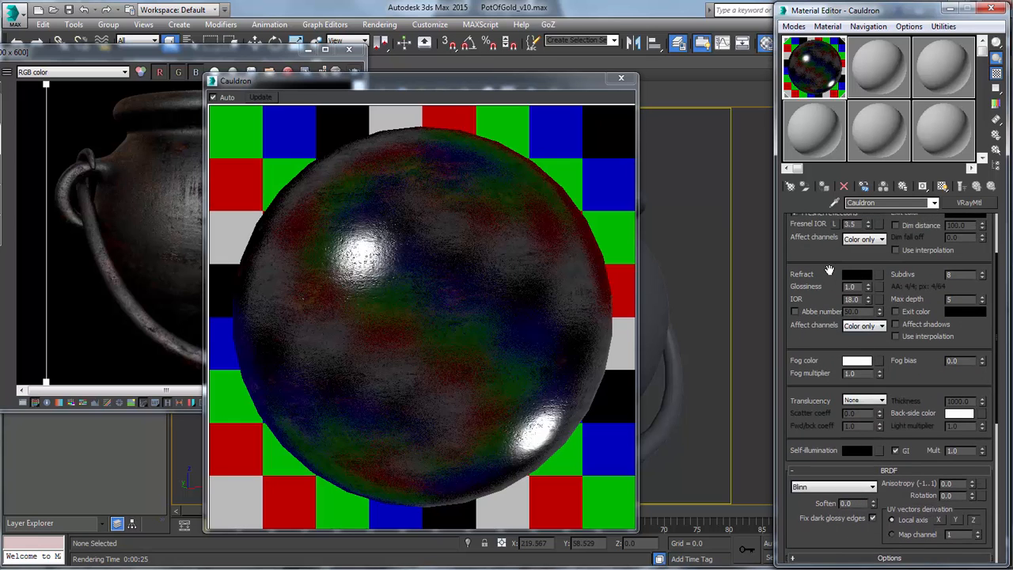
left_click_drag(828, 277, 826, 407)
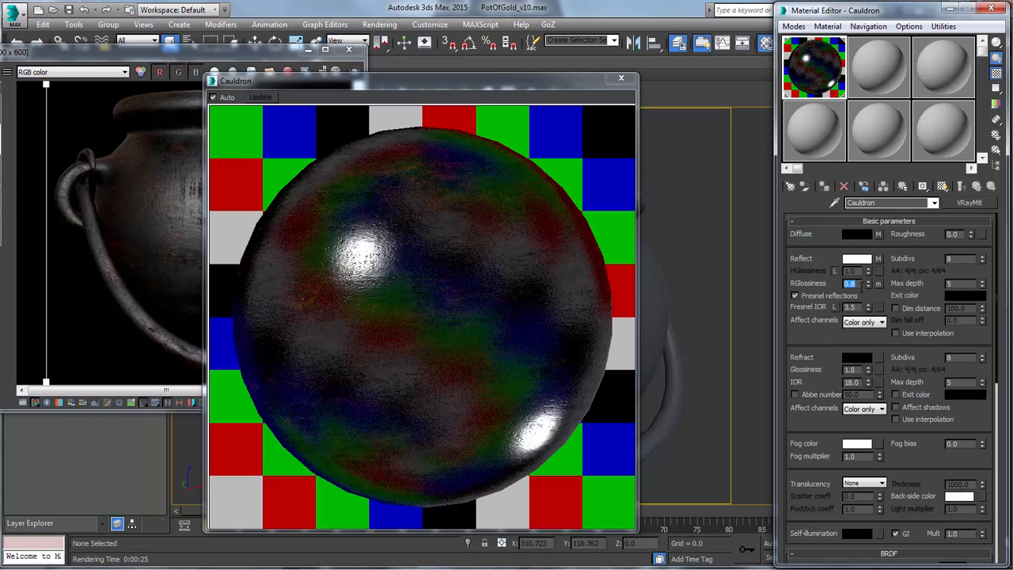
type("1")
key("Return")
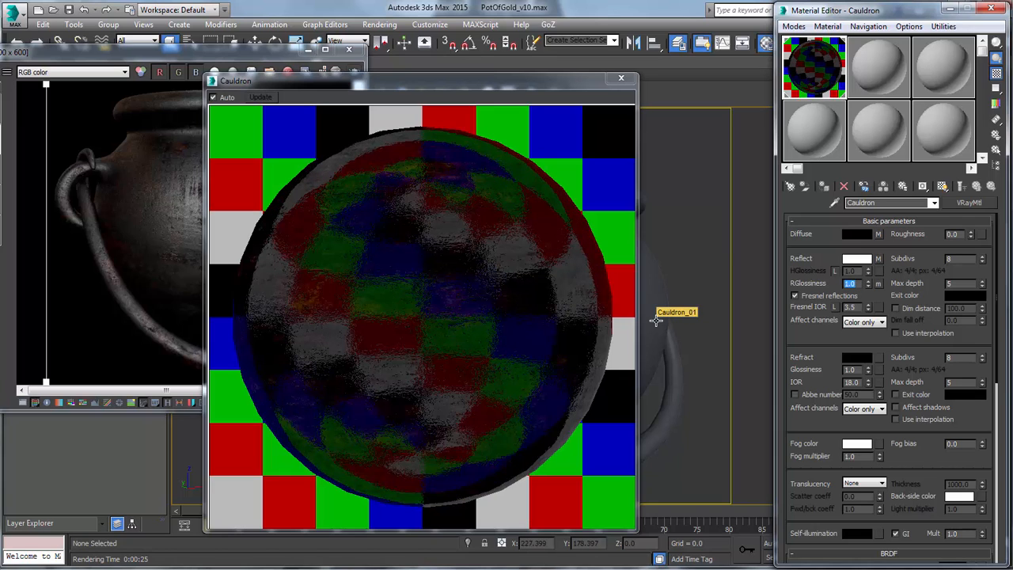
- Test the reflection glossiness at 0.0, and set it to 0.8
type("0")
key("Return")
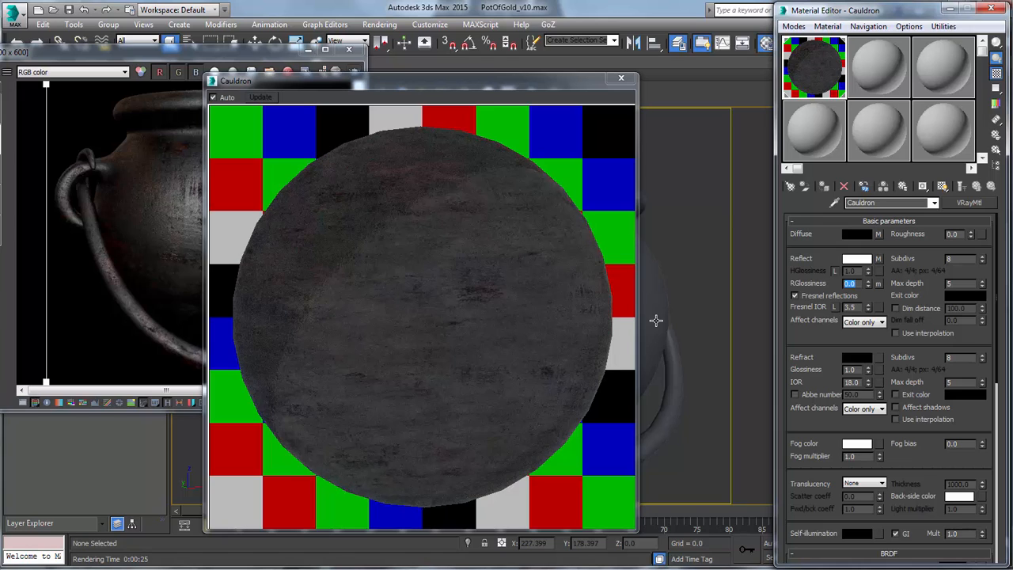
type(".8")
key("Return")
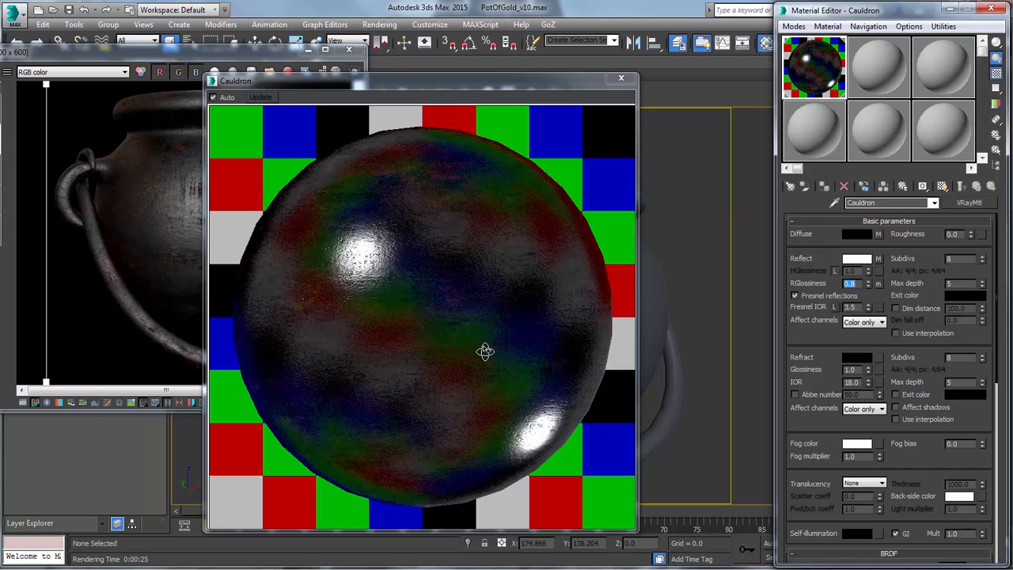
- Test the Cauldron material's reflection glossiness at 0.65, and return it to 0.8
type(".65")
key("Return")
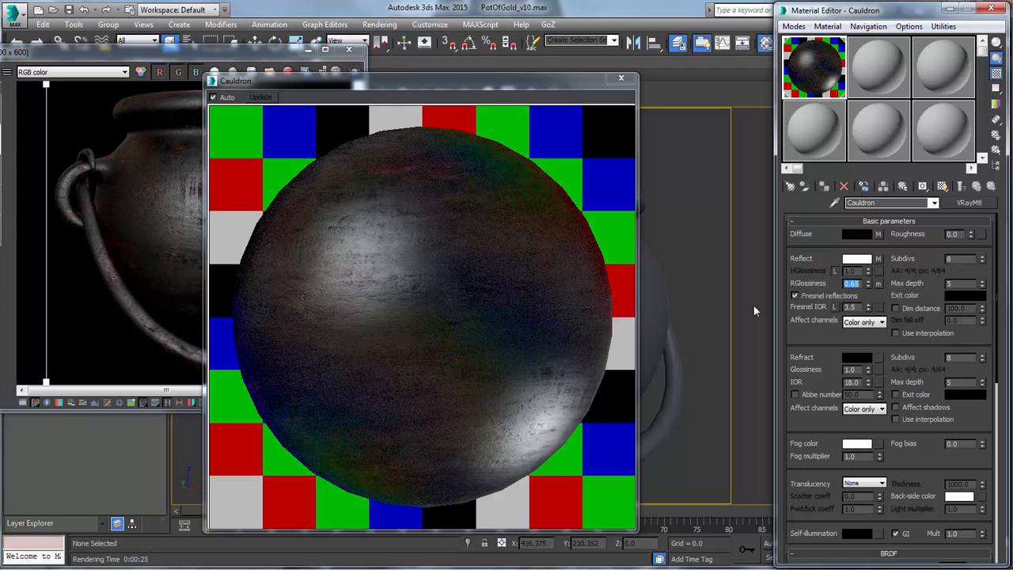
type(".8")
key("Return")
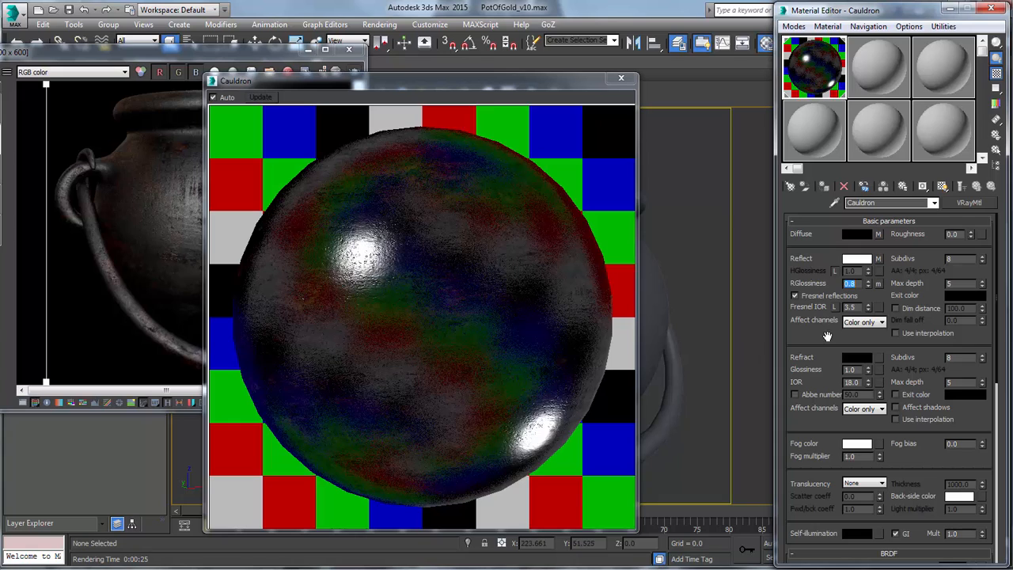
- Turn off Fresnel reflections, set the reflection glossiness to 1.0, and re-render the cauldron
left_click_drag(827, 338, 827, 357)
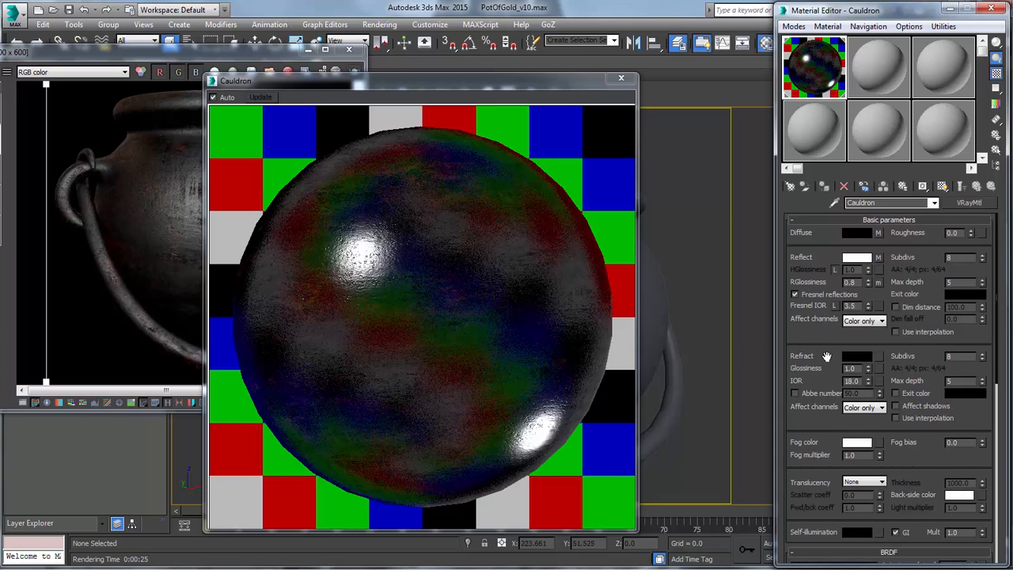
left_click(795, 295)
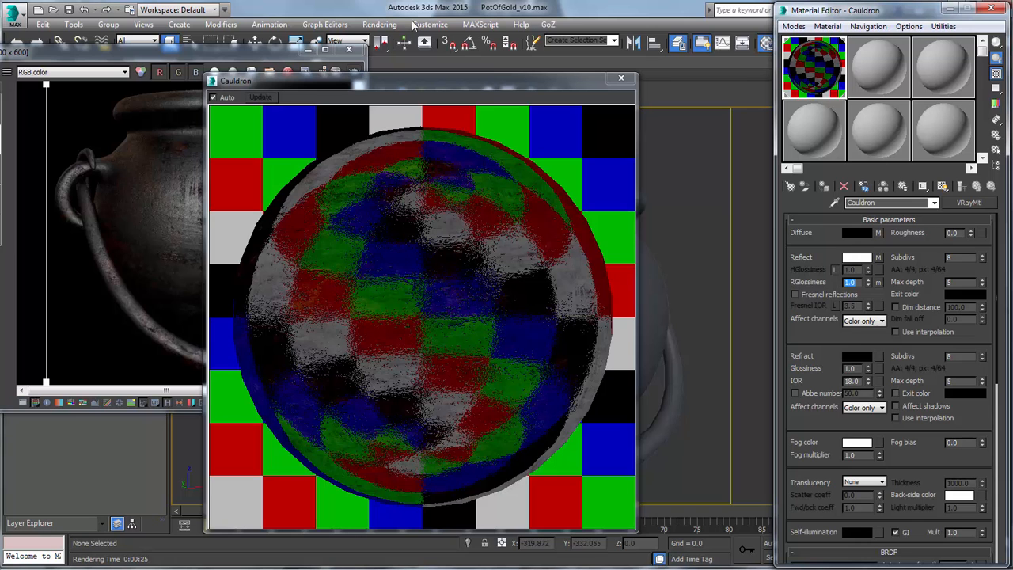
left_click(275, 53)
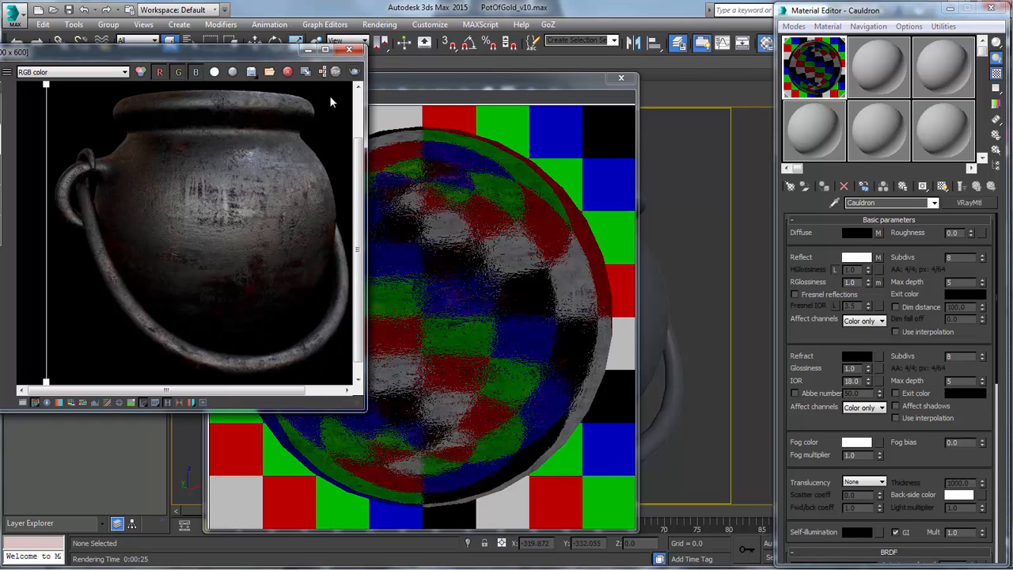
left_click(336, 72)
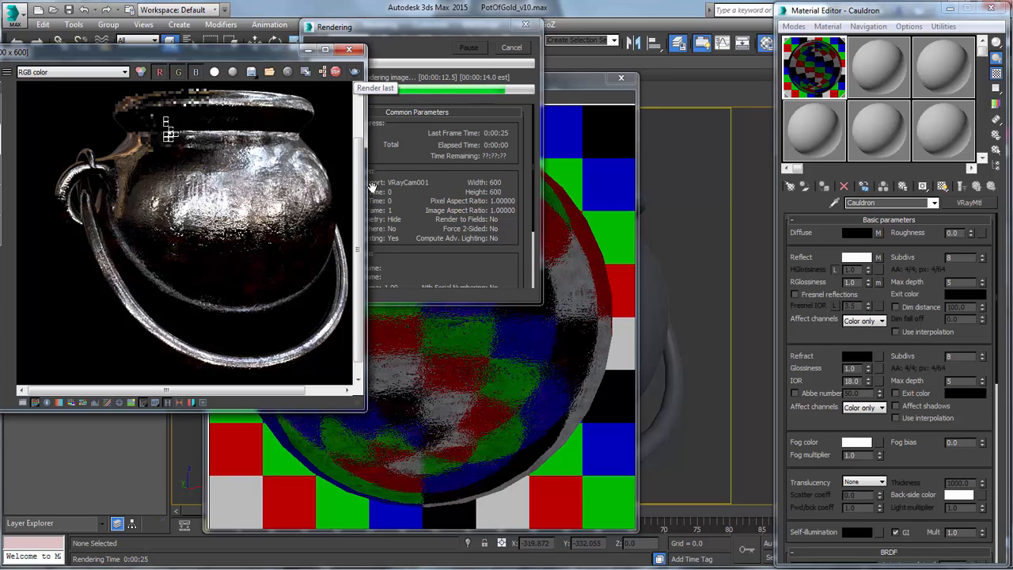
- Set the reflection glossiness to 0.0 and test-render the cauldron, stopping the render partway
left_click(861, 283)
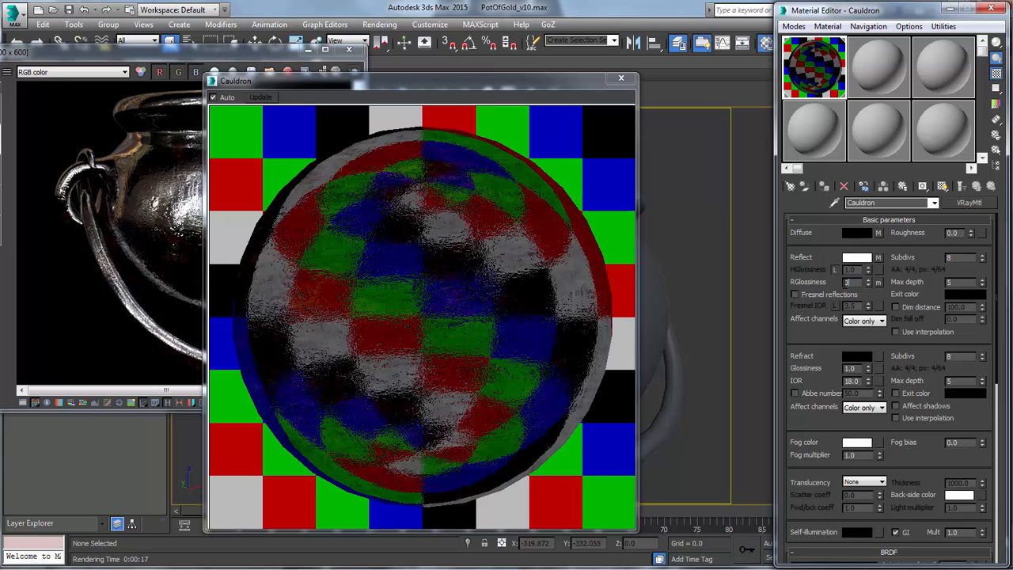
key("Return")
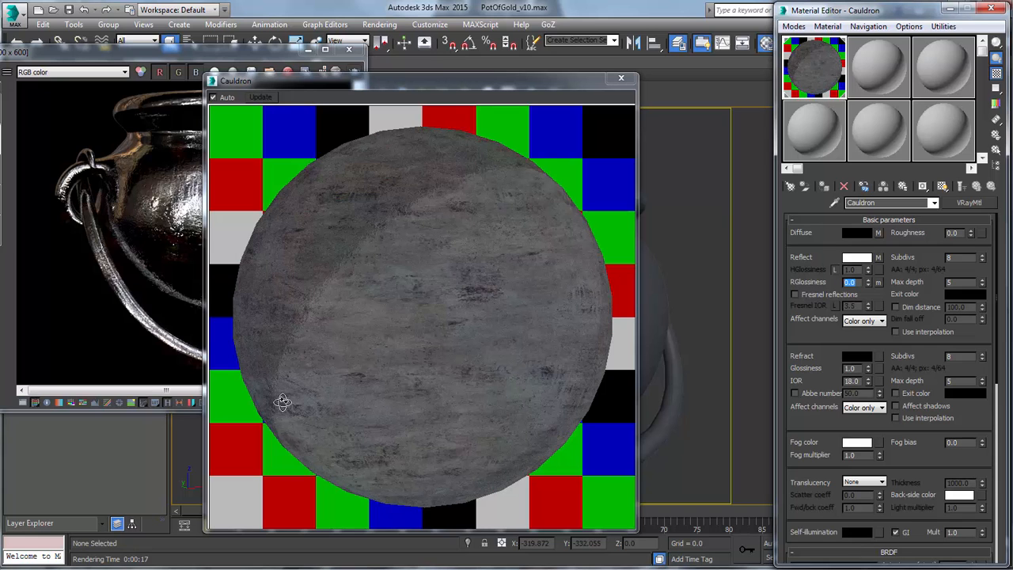
left_click(264, 56)
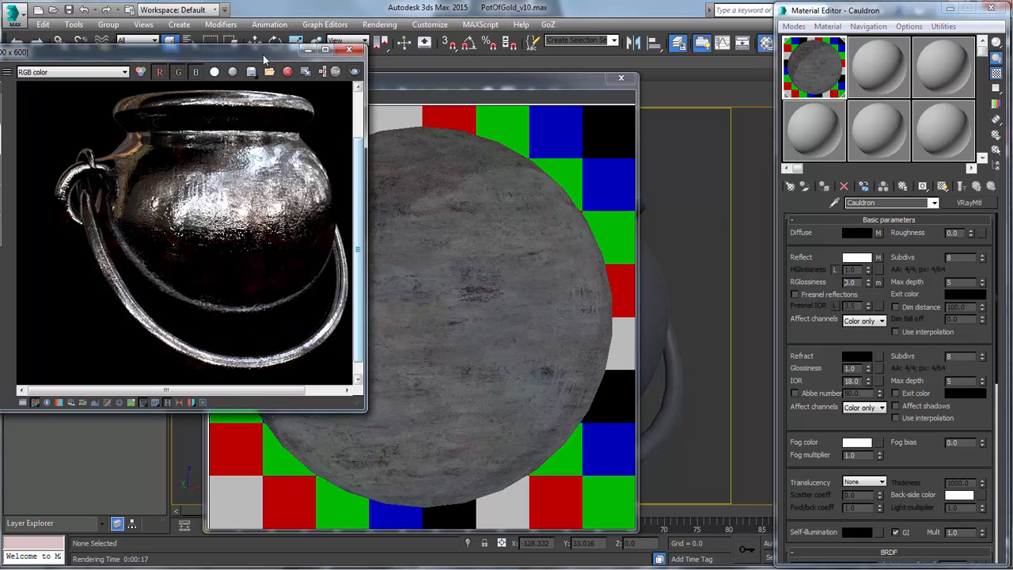
left_click(358, 70)
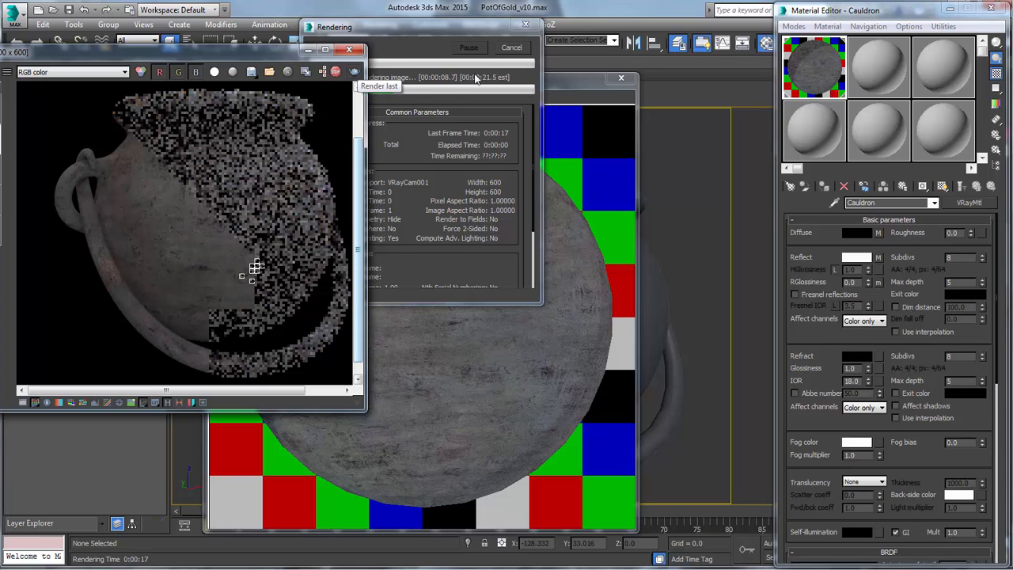
left_click(509, 49)
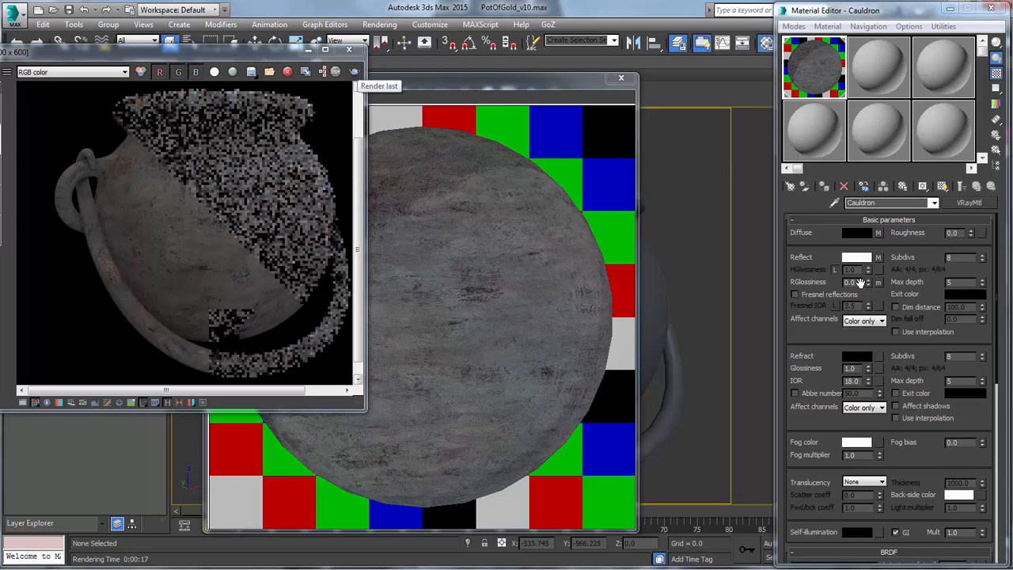
- Set the reflection glossiness to 0.5 and re-render the cauldron
left_click(857, 283)
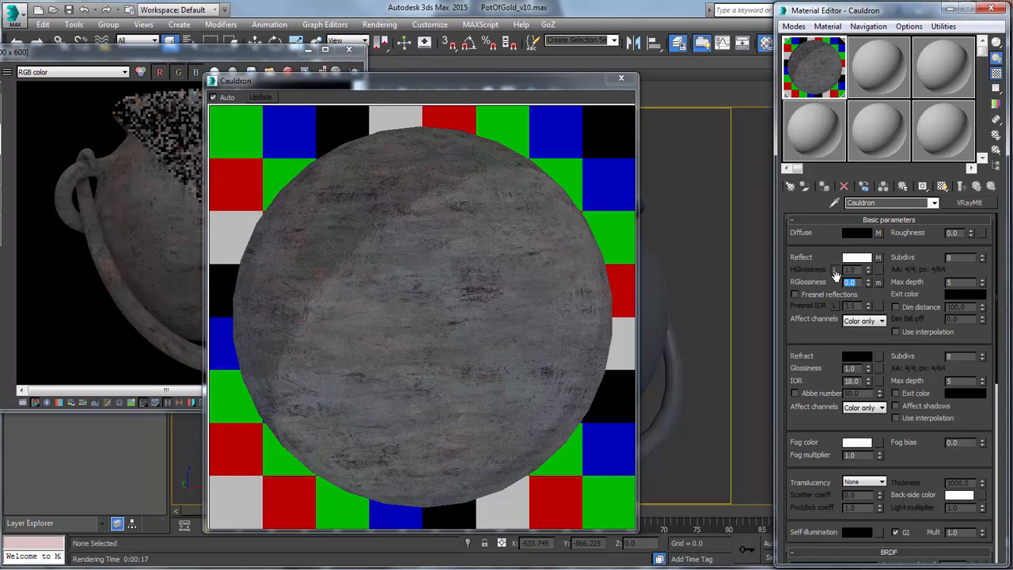
key("Return")
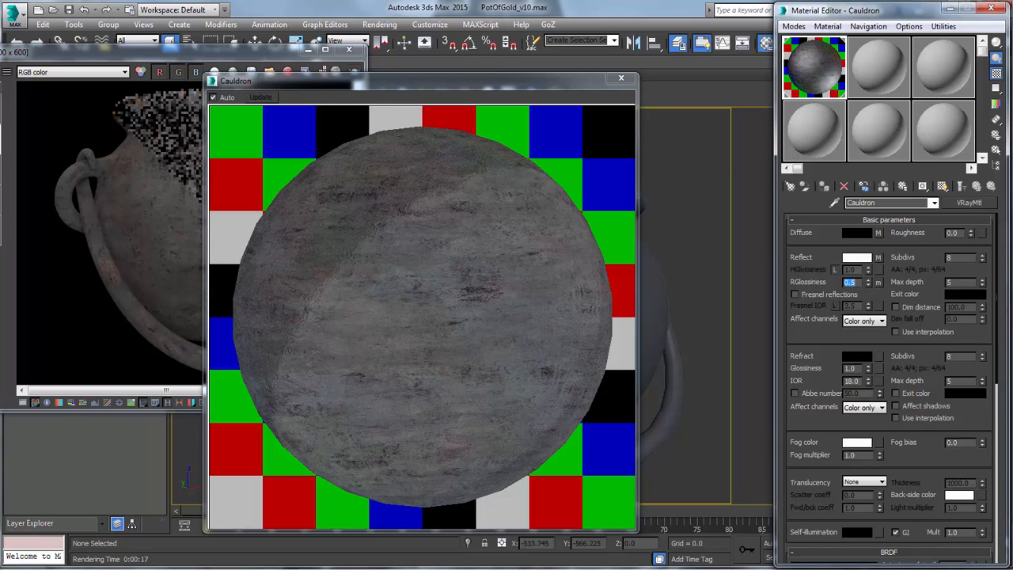
left_click(299, 70)
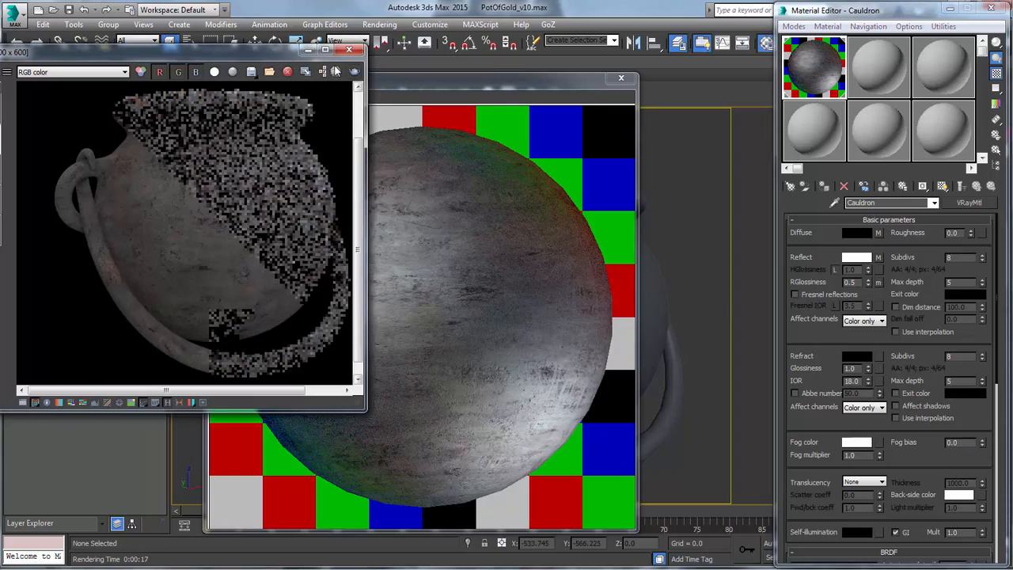
left_click(354, 71)
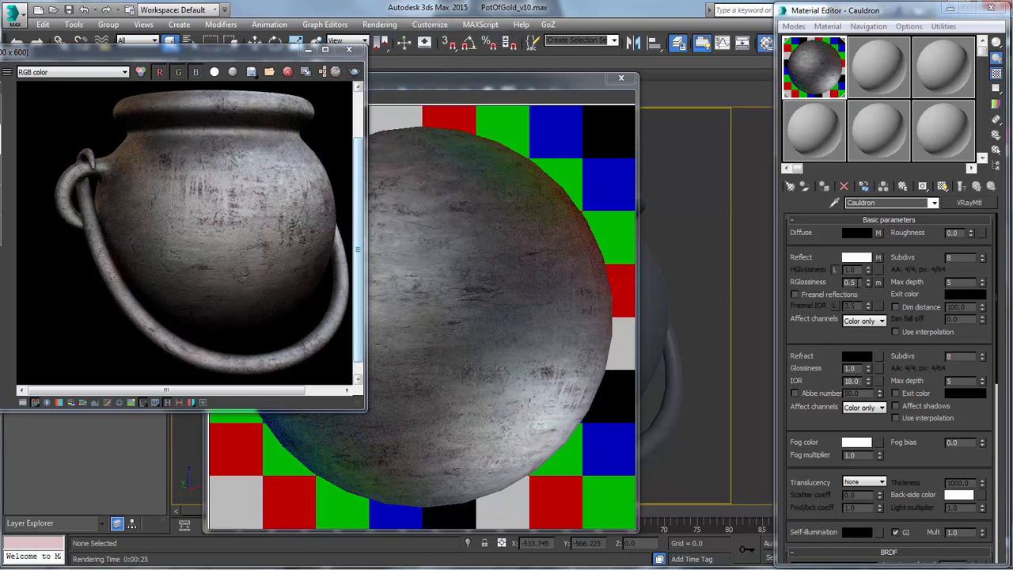
- Set the reflection glossiness to 0.8 and test-render the cauldron, stopping the render partway
left_click_drag(857, 283, 852, 283)
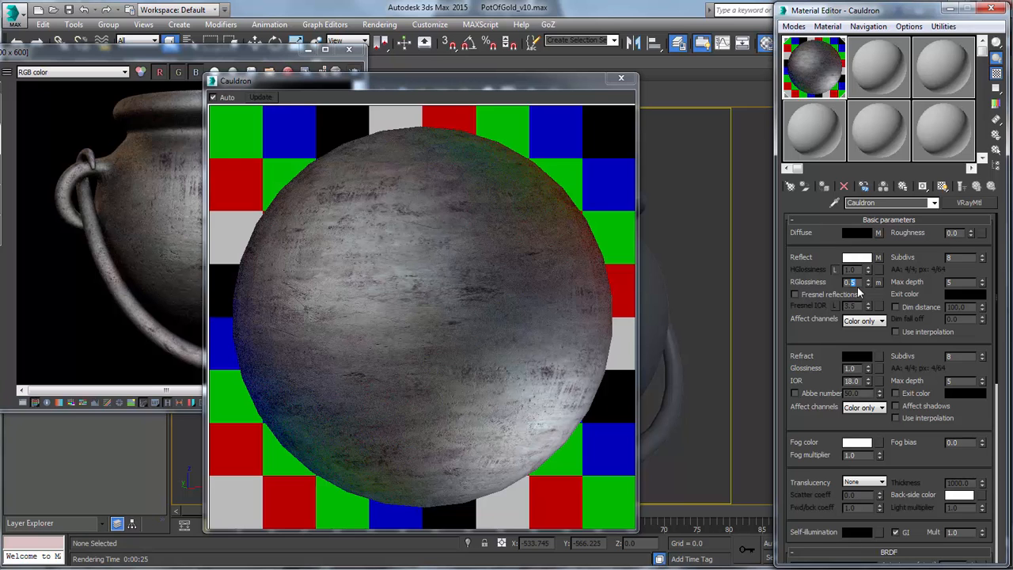
type("8")
key("Return")
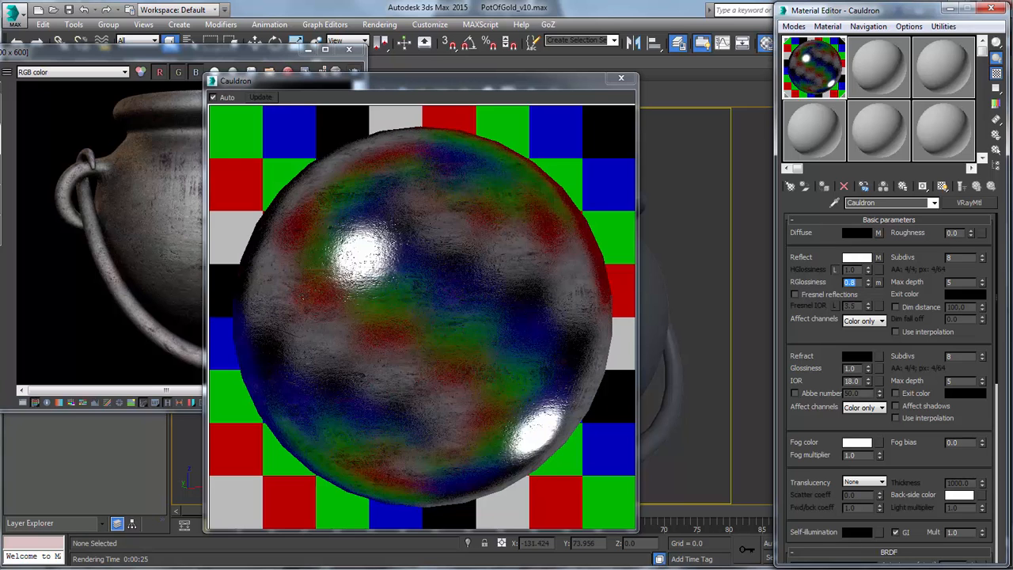
left_click(202, 51)
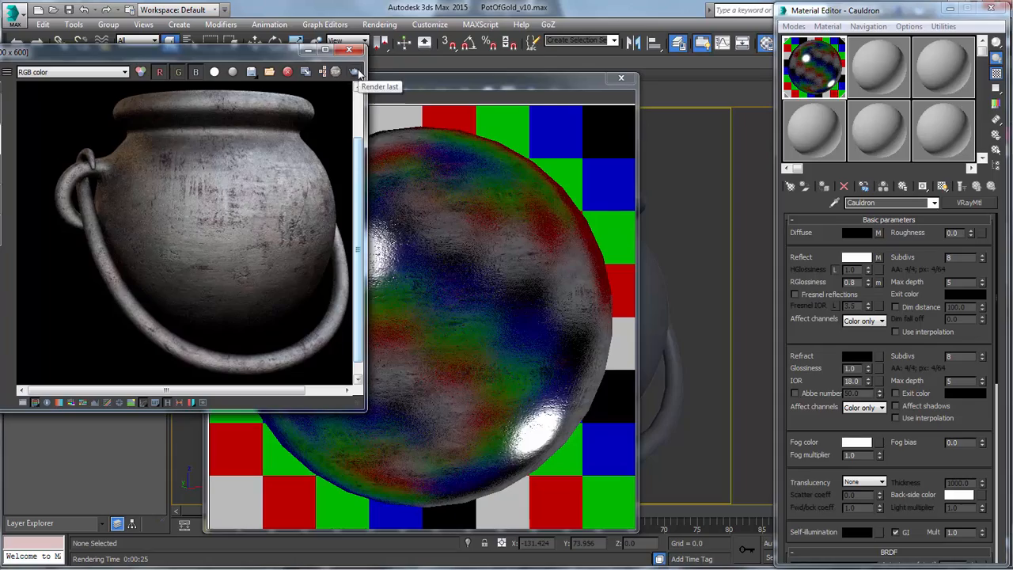
left_click(353, 71)
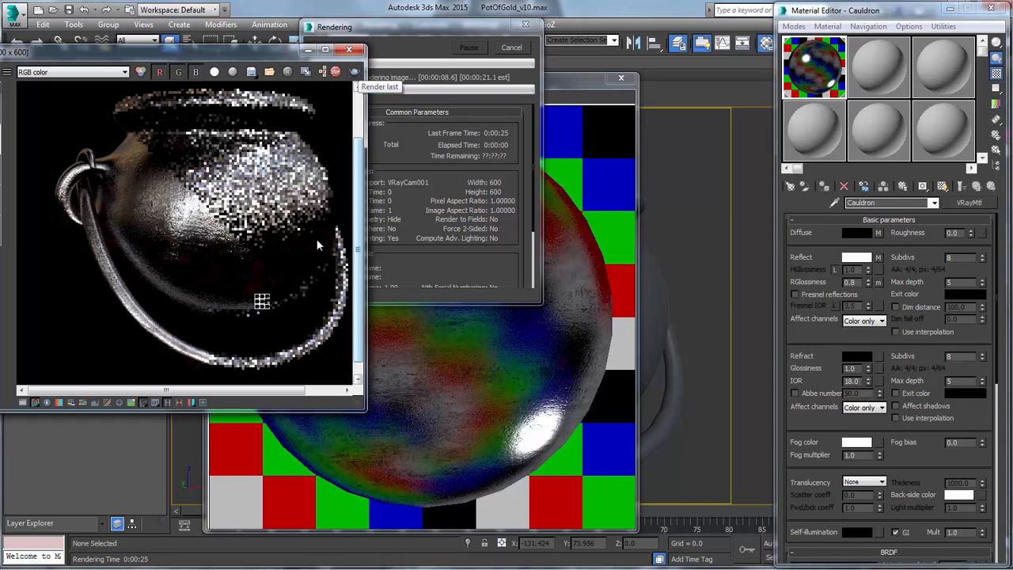
left_click(512, 48)
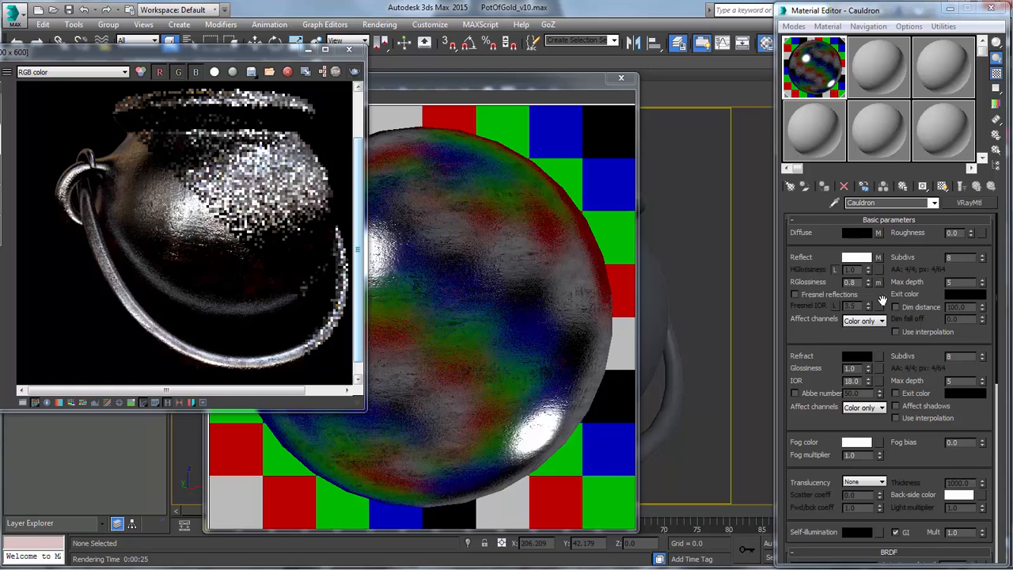
- Open the RGlossiness bitmap BronzeGreen_Bump_v01.jpg and move its enlarged preview clear of the rendered cauldron
left_click_drag(911, 462, 915, 175)
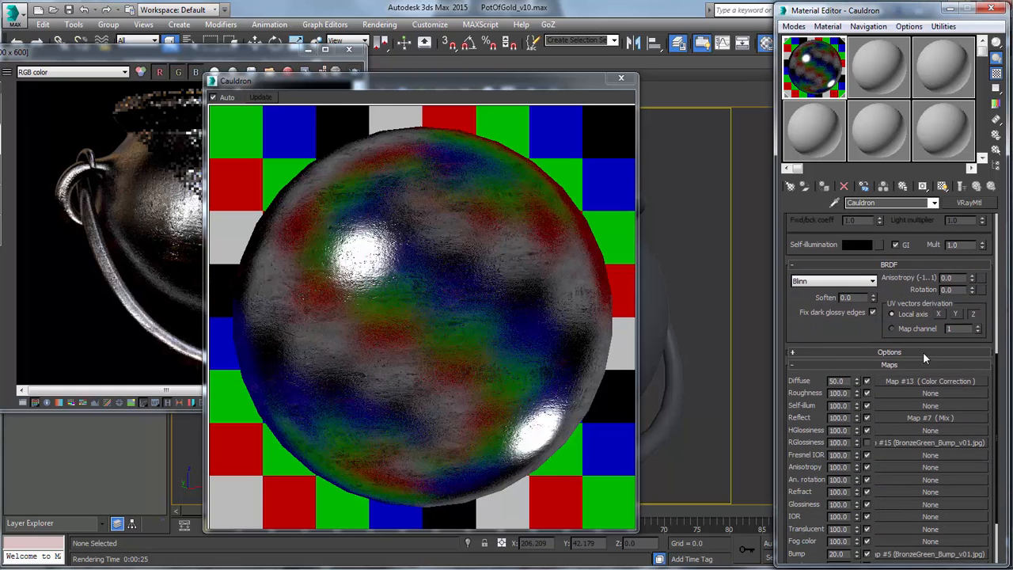
left_click(937, 440)
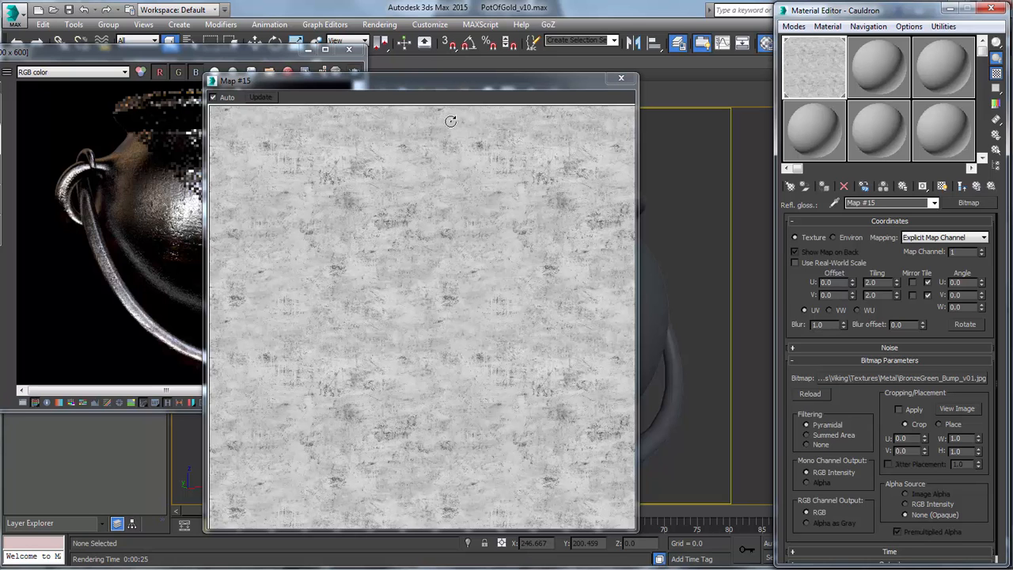
left_click_drag(444, 85, 565, 80)
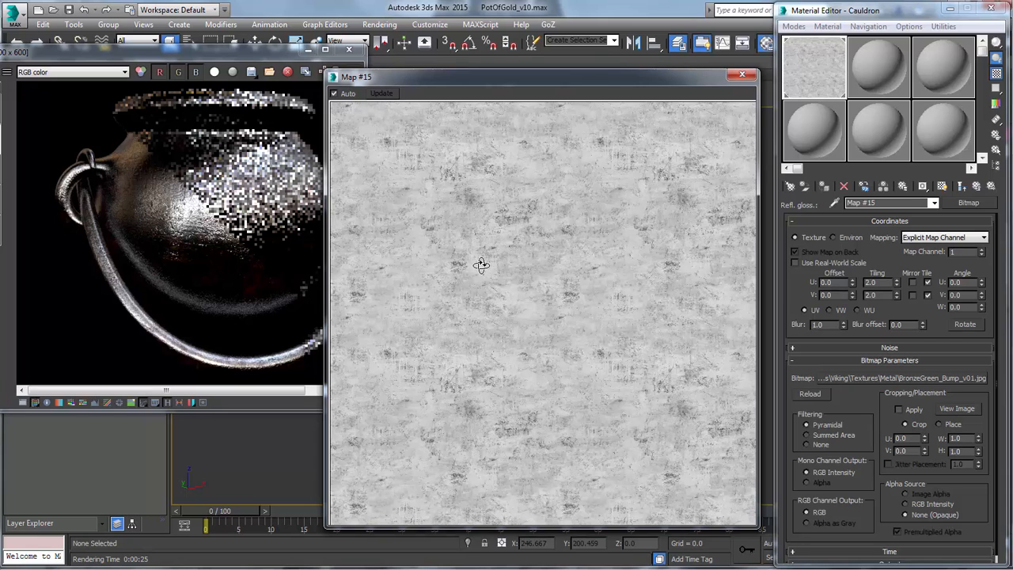
- Expand the bitmap's Output settings and switch the color map off and back on to compare its effect
left_click_drag(857, 402, 856, 320)
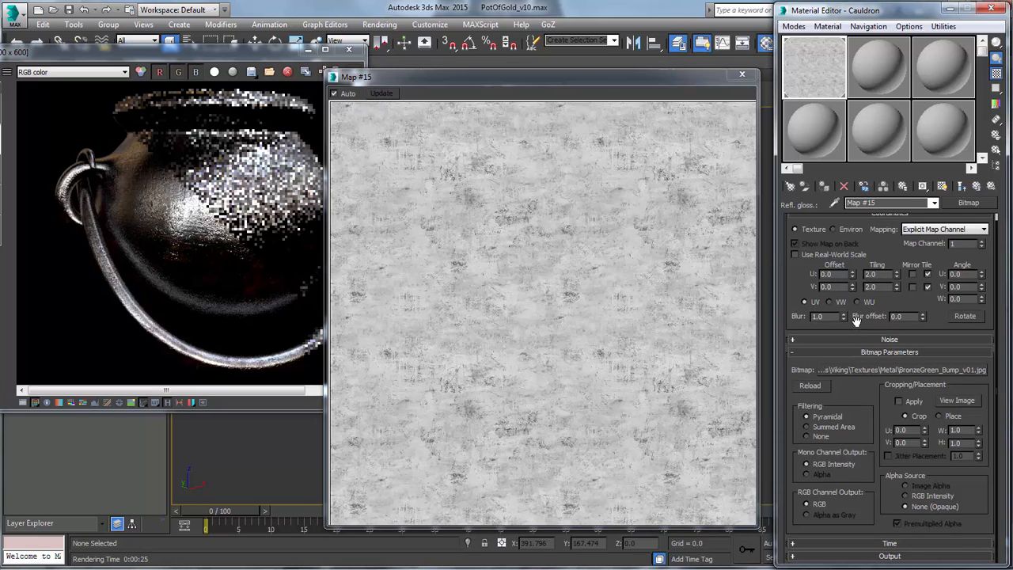
left_click(886, 557)
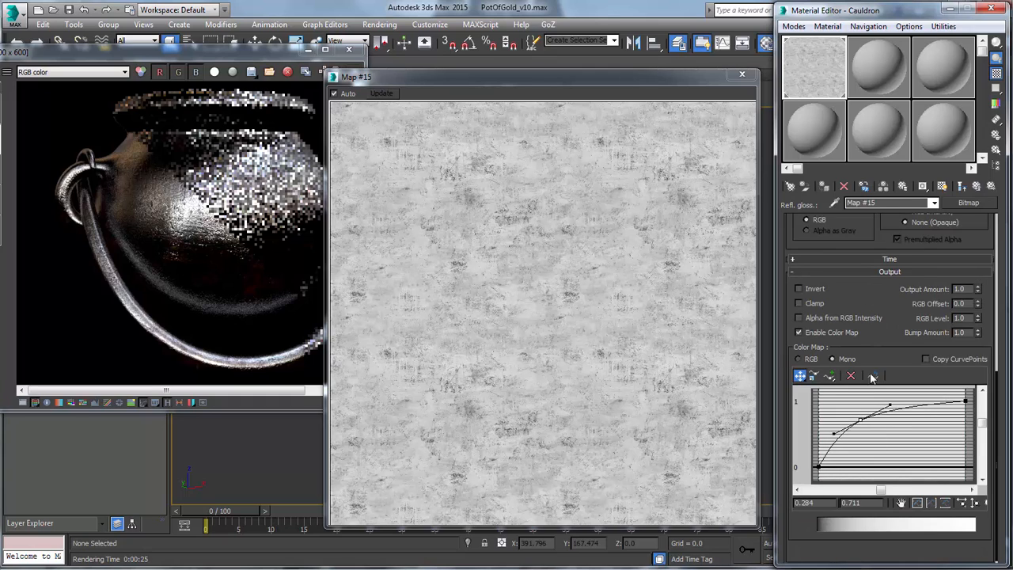
left_click_drag(868, 290, 866, 364)
left_click(798, 407)
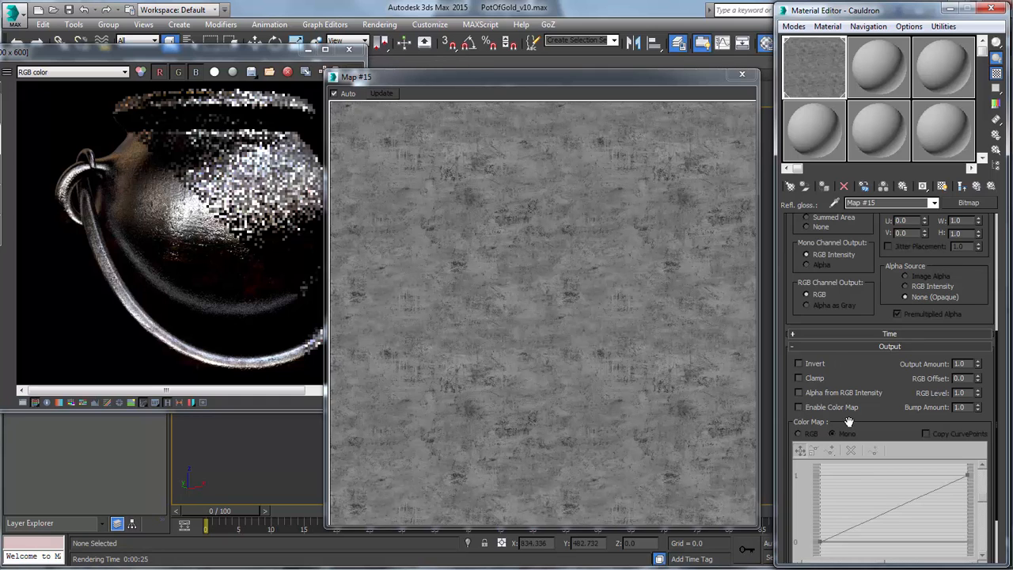
left_click(799, 406)
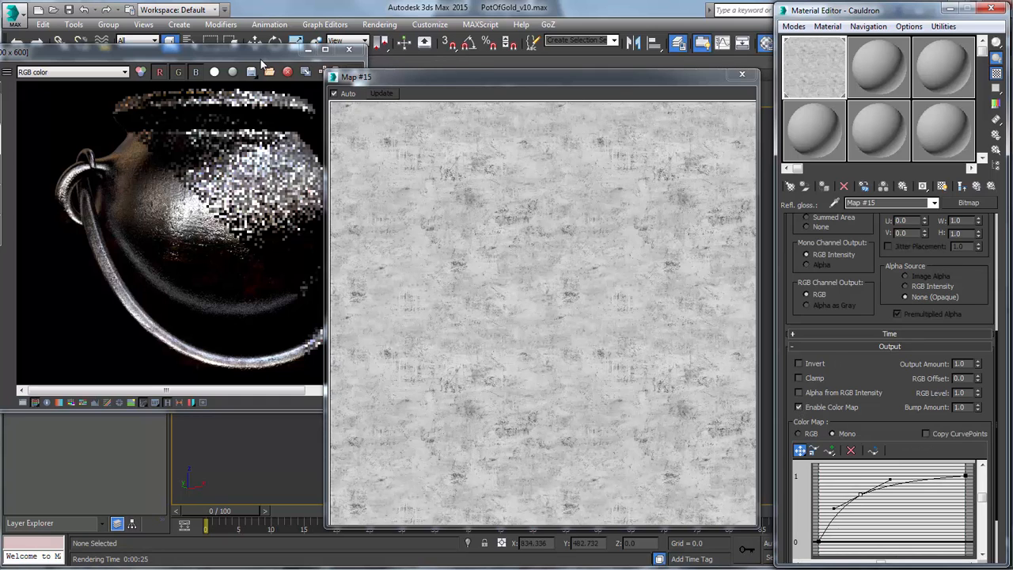
left_click(264, 65)
left_click(353, 72)
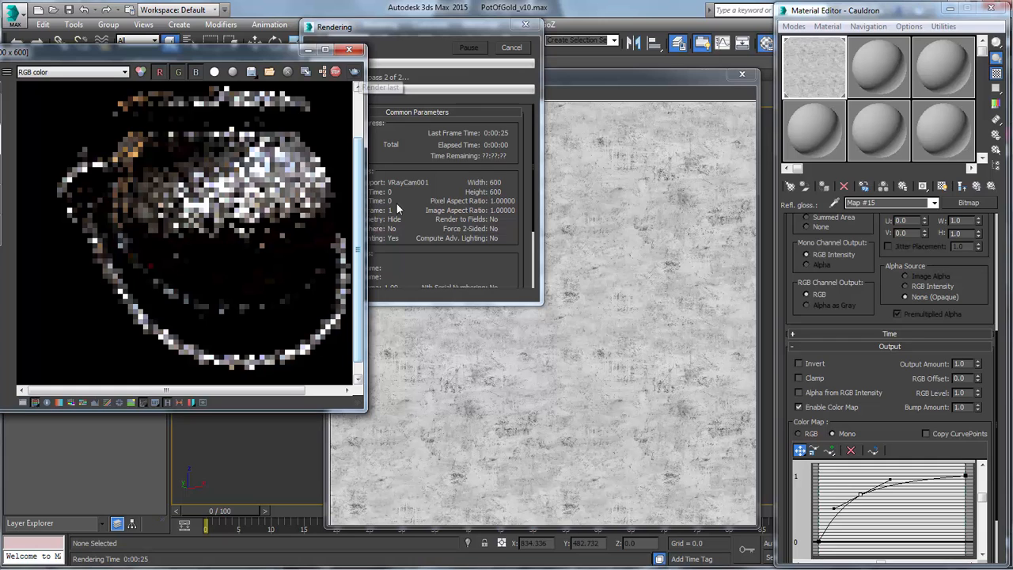
scroll(882, 501, "up", 5)
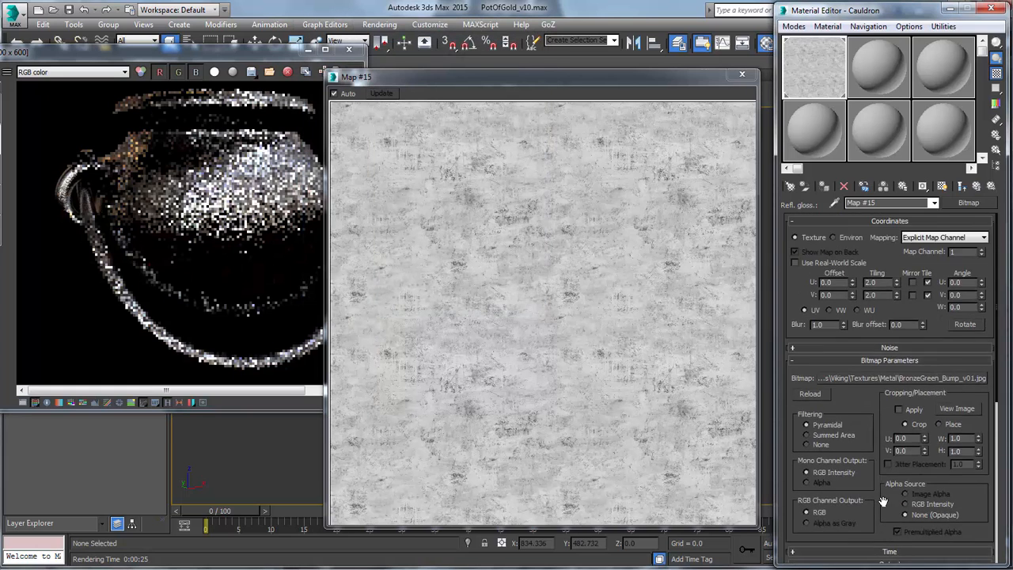
left_click_drag(883, 501, 896, 190)
- Re-enable the Cauldron material's RGlossiness map and test-render the cauldron without the enlarged preview, stopping the render partway
left_click(977, 187)
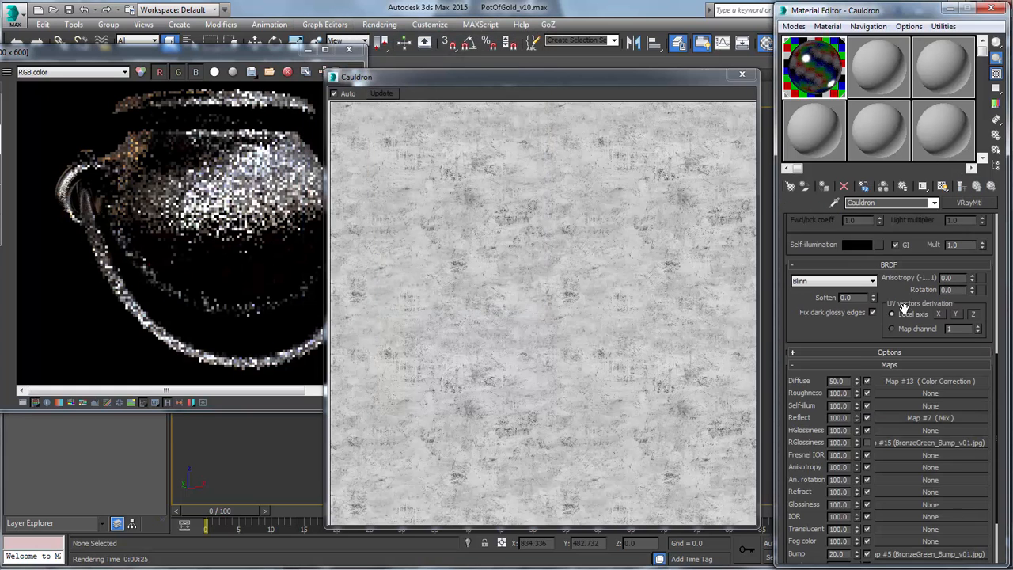
left_click(867, 443)
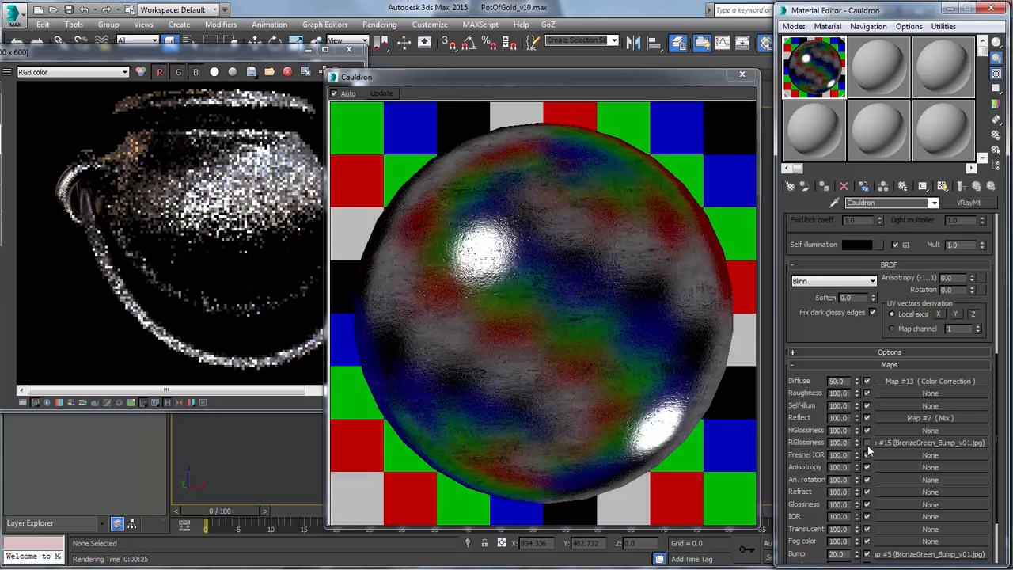
left_click(866, 442)
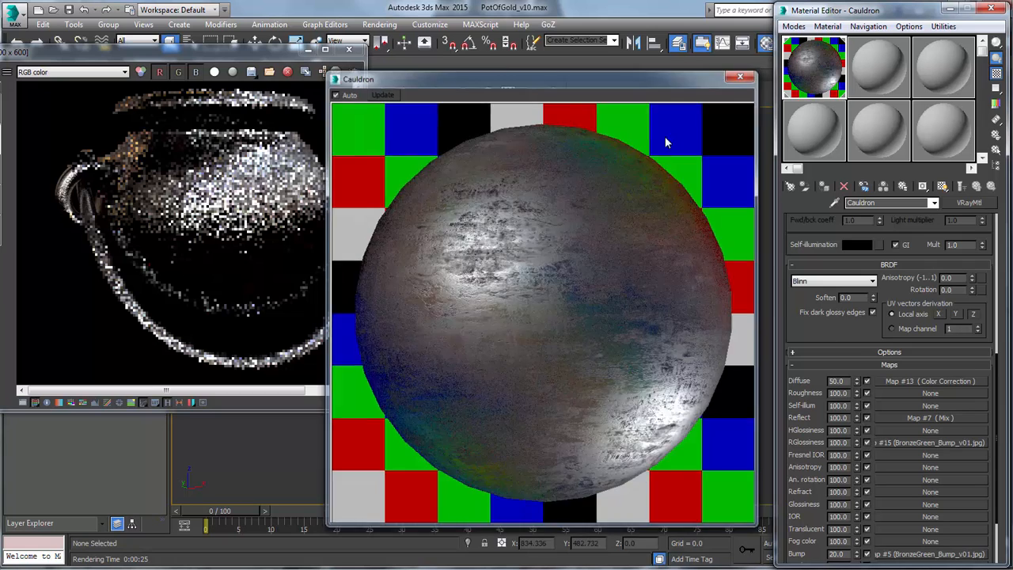
left_click(742, 74)
left_click(348, 76)
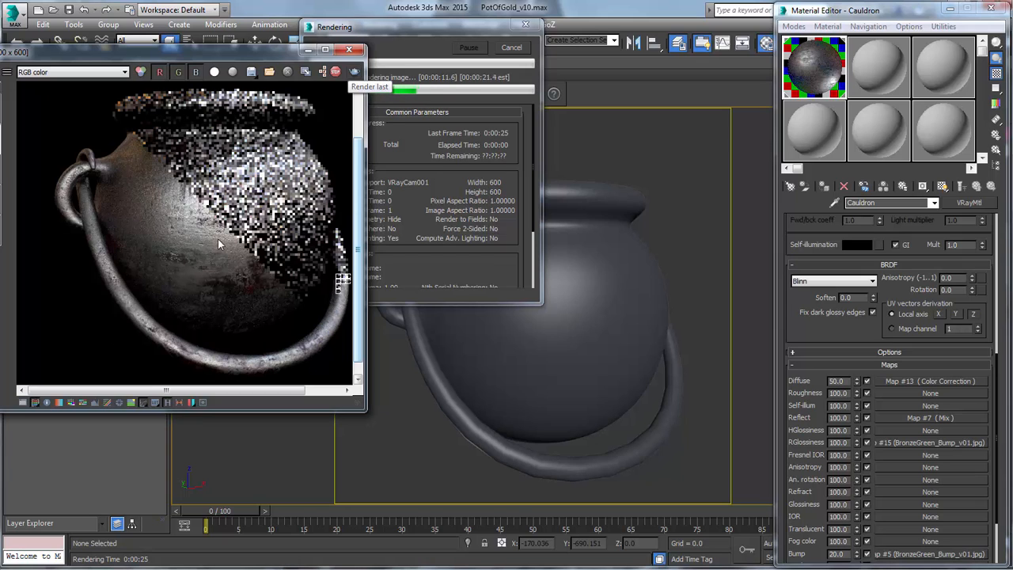
left_click(524, 49)
- Reopen the RGlossiness bitmap and examine the color map curve in its Output settings
left_click(924, 441)
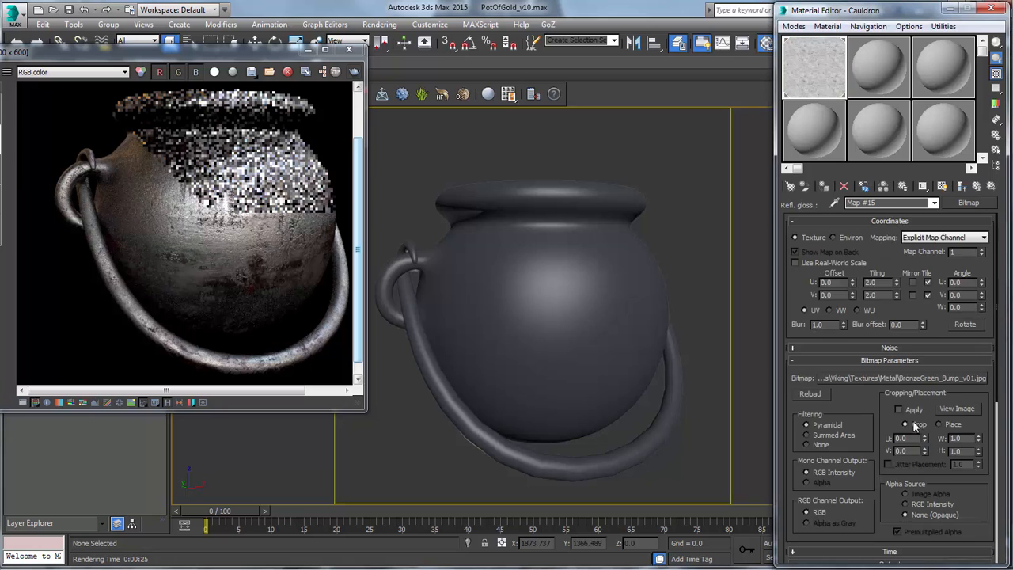
left_click_drag(860, 400, 847, 94)
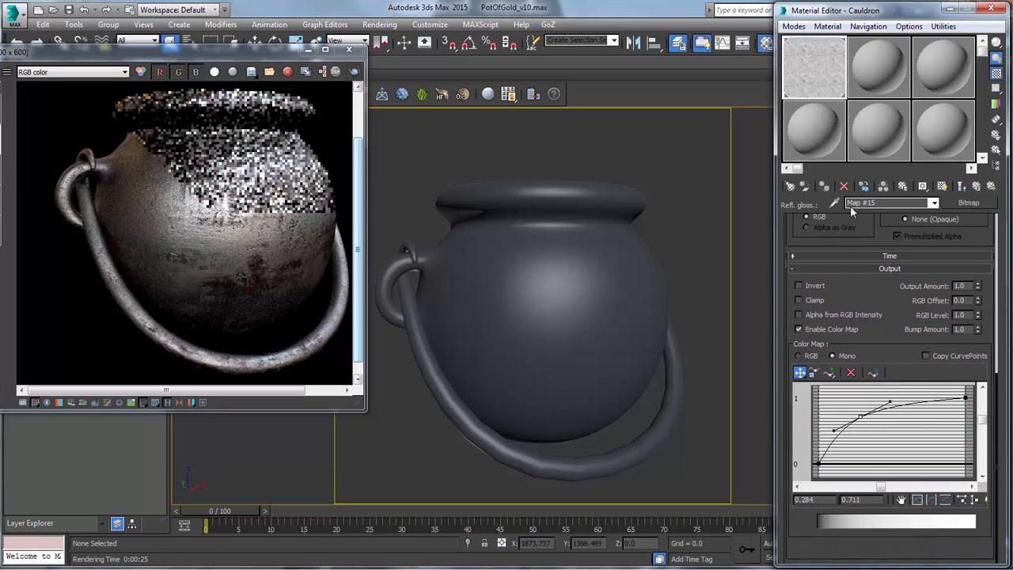
- Disable the RGlossiness bitmap's color map, test-render the cauldron partway for comparison, and enable the color map again
left_click(799, 328)
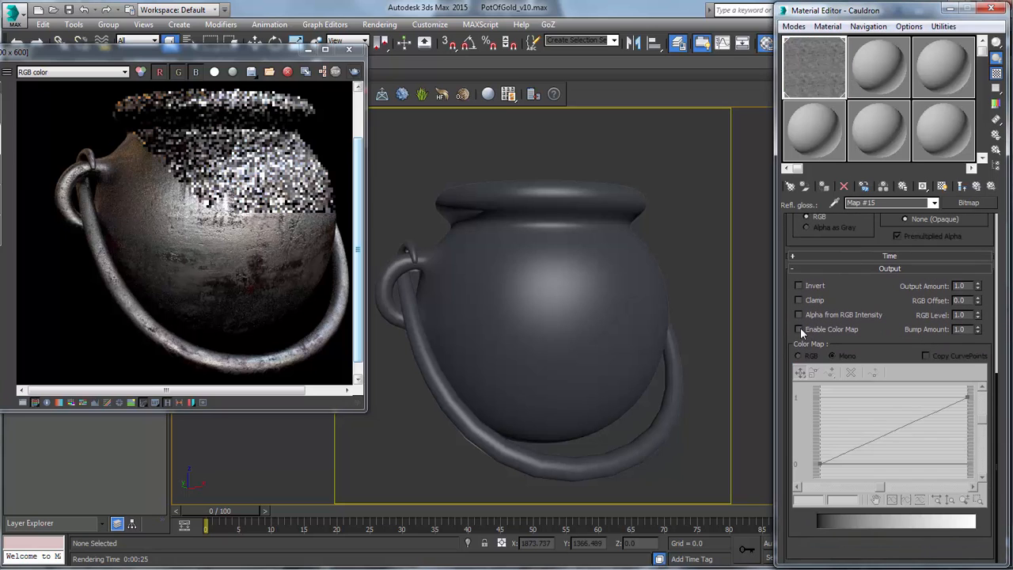
left_click(353, 71)
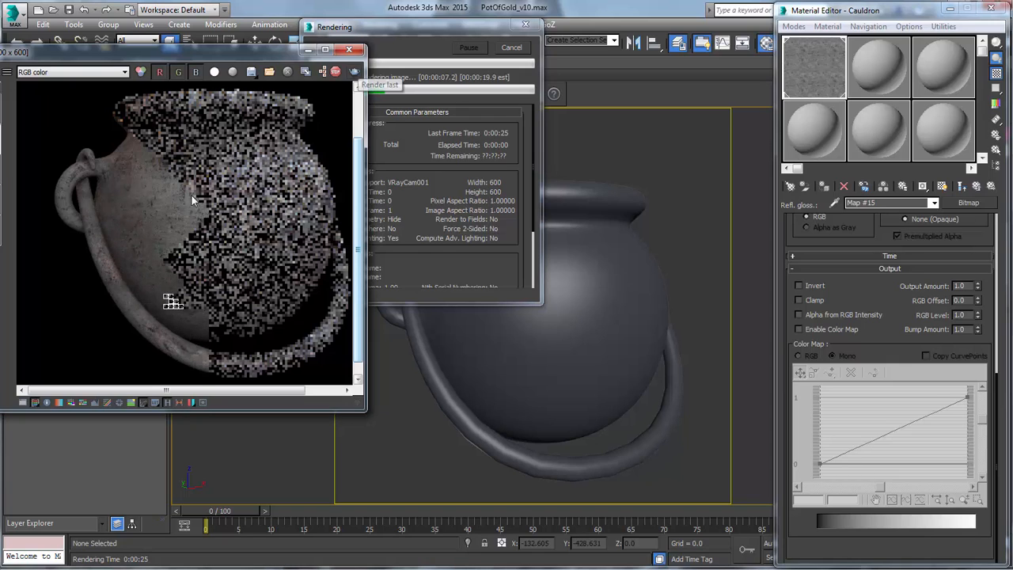
left_click(515, 49)
left_click(804, 329)
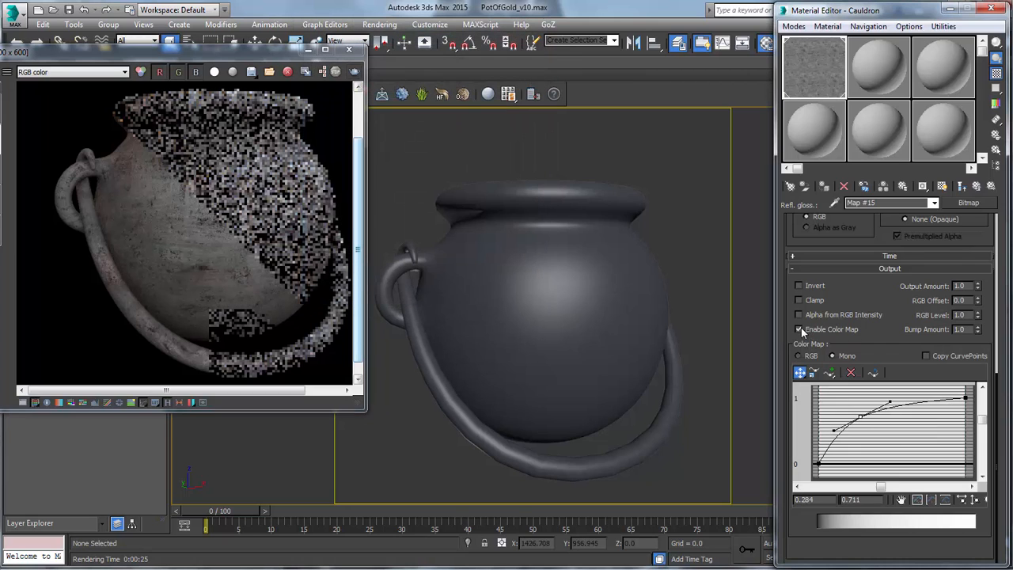
- Reset the RGlossiness color map curve and add a point raised to about 0.254, 0.741
left_click(850, 375)
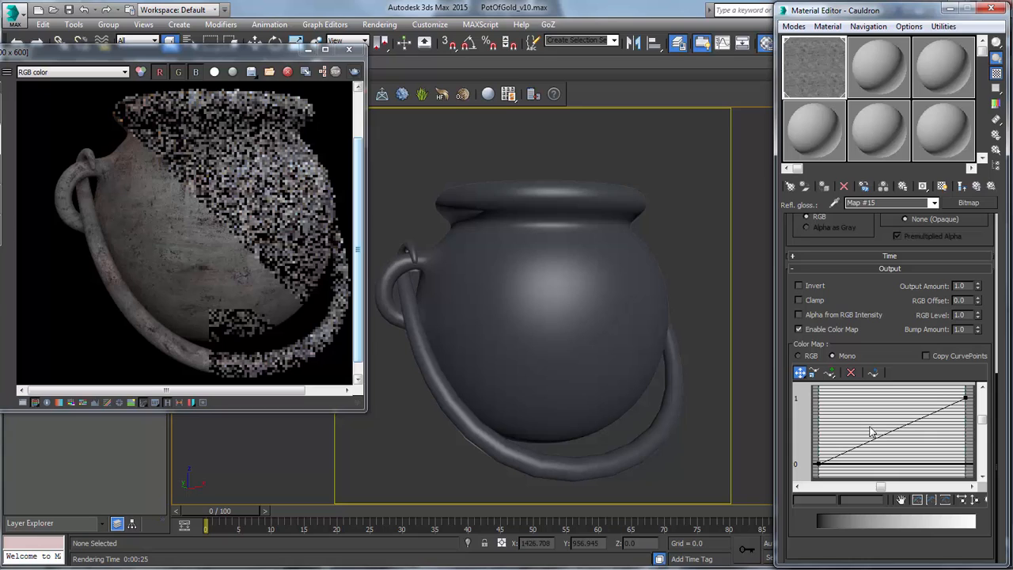
left_click(829, 374)
left_click_drag(881, 433, 855, 415)
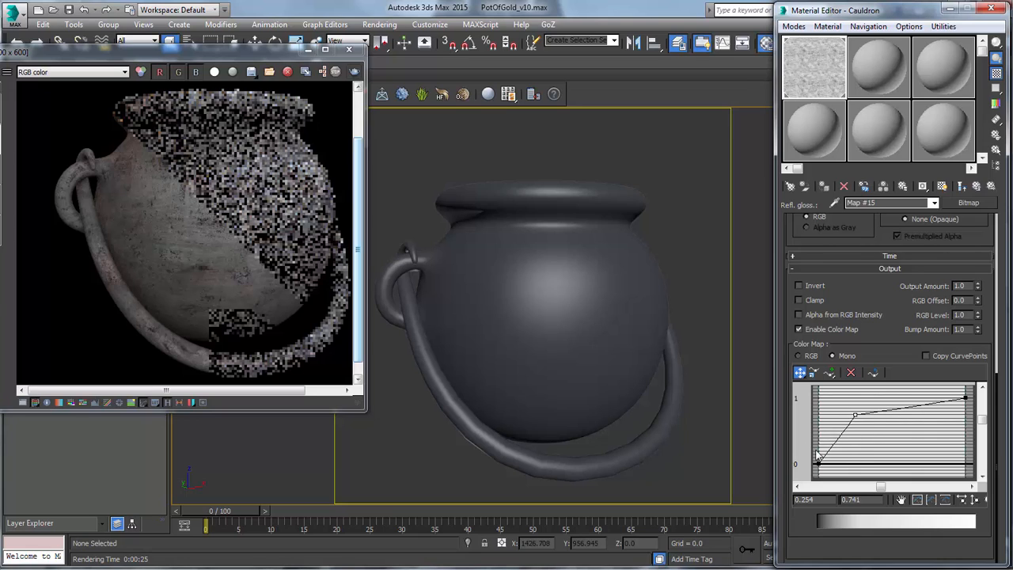
- Make the new curve point Bezier-Smooth, tilt its handle upward to round the curve, and test-render the cauldron
right_click(854, 414)
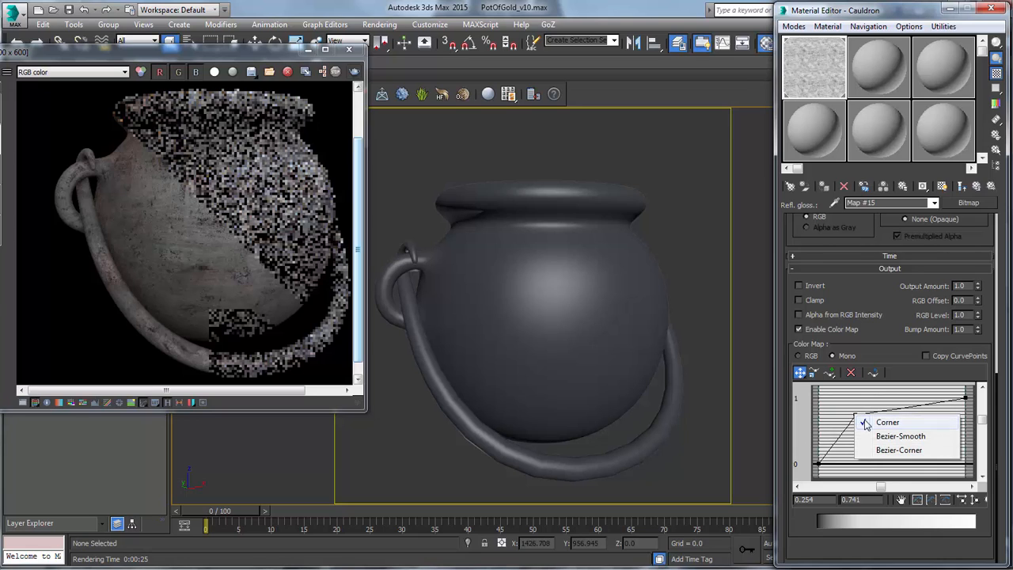
left_click(877, 437)
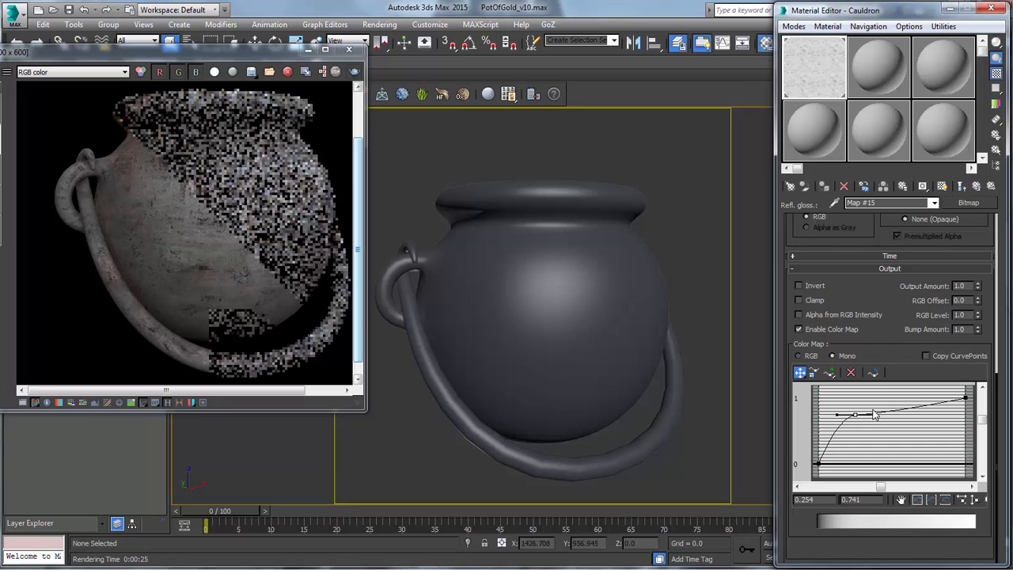
left_click_drag(874, 414, 882, 401)
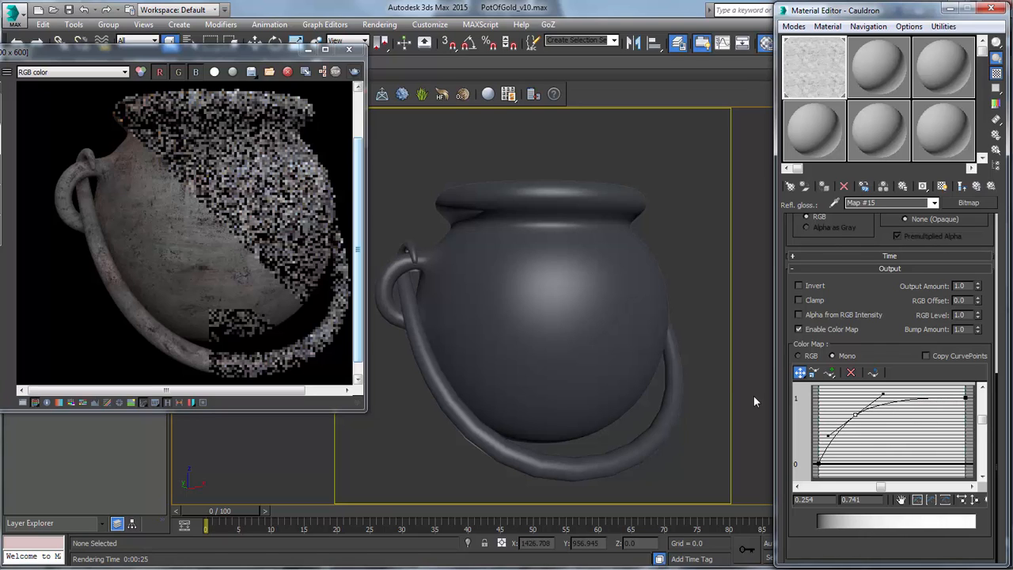
left_click(354, 72)
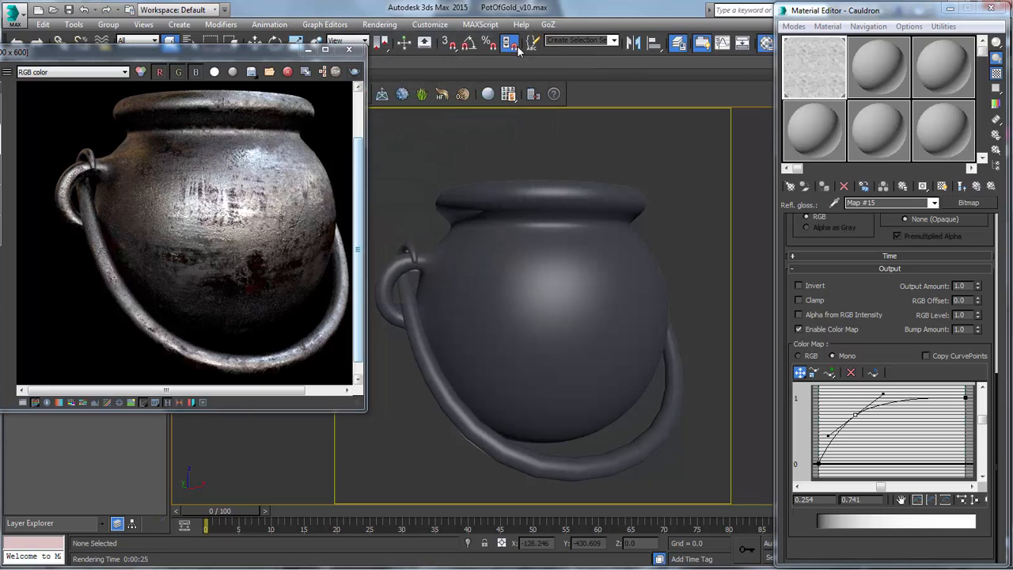
- Return to the Cauldron material's basic parameters, enable Fresnel reflections, and test-render the cauldron
left_click(970, 186)
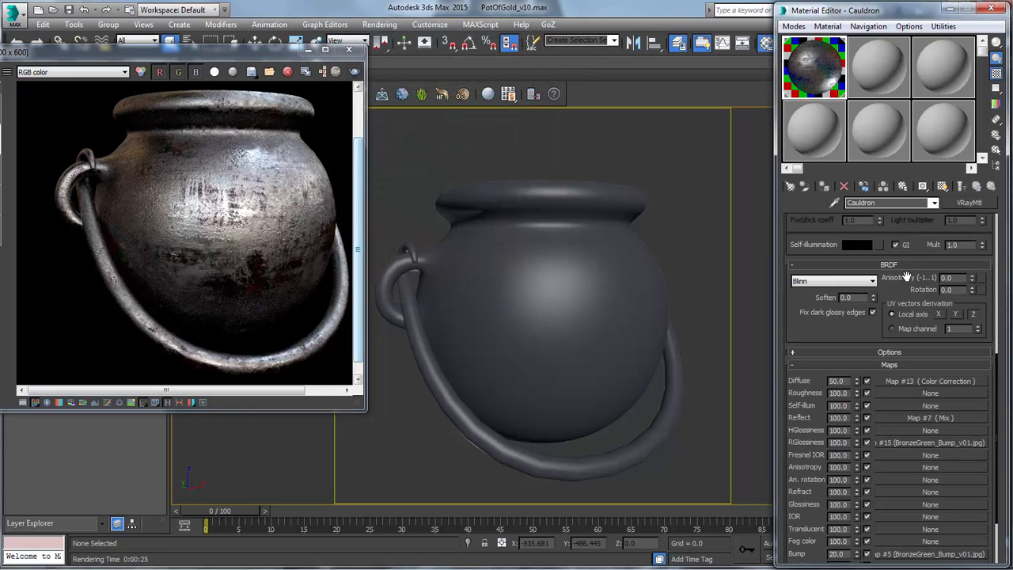
left_click_drag(868, 338, 876, 498)
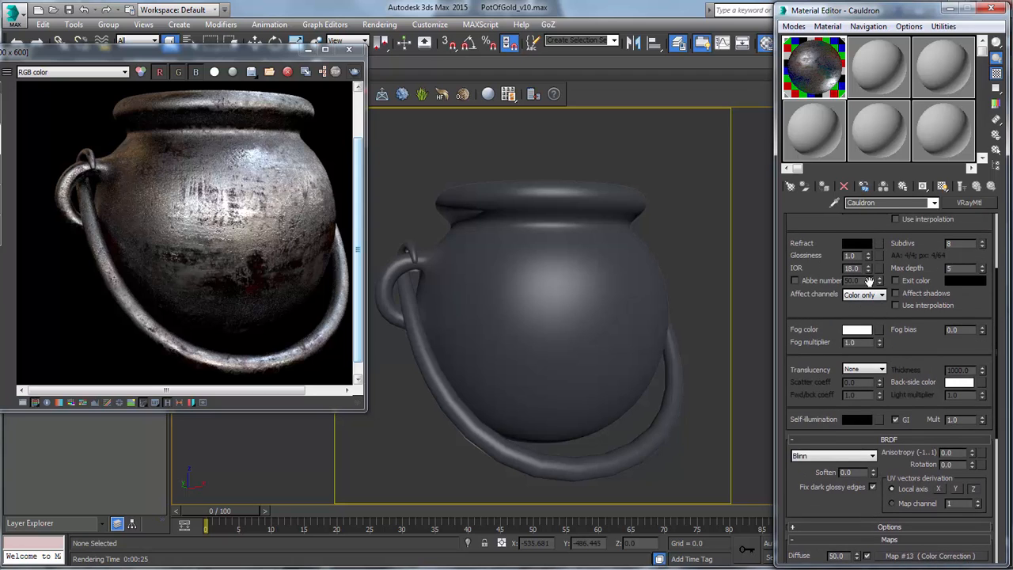
left_click_drag(894, 316, 894, 449)
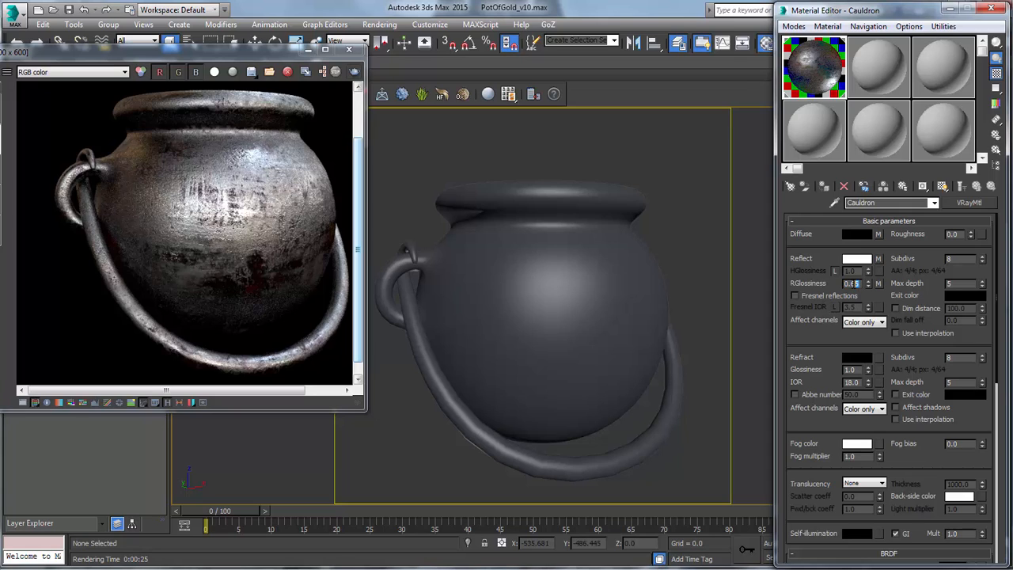
left_click(795, 296)
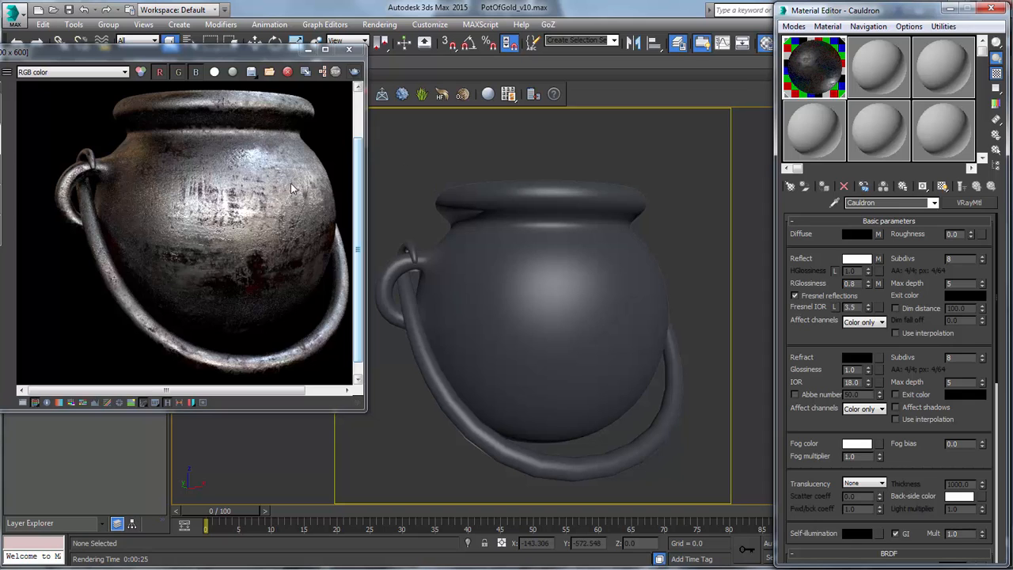
left_click(354, 71)
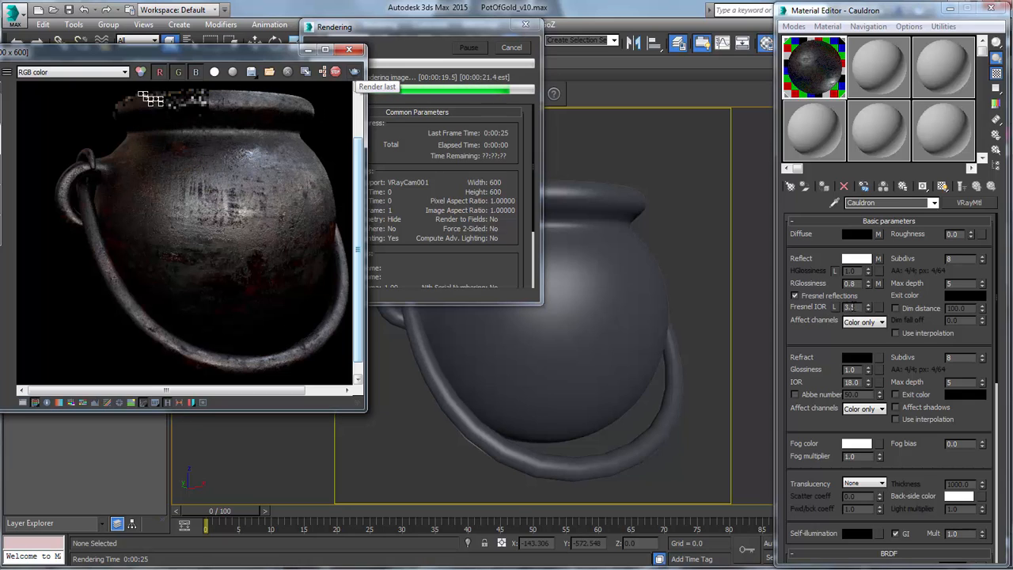
- Open an enlarged preview of the Cauldron material, try a Fresnel IOR of 1.6, and set it back to 3.5
double_click(815, 88)
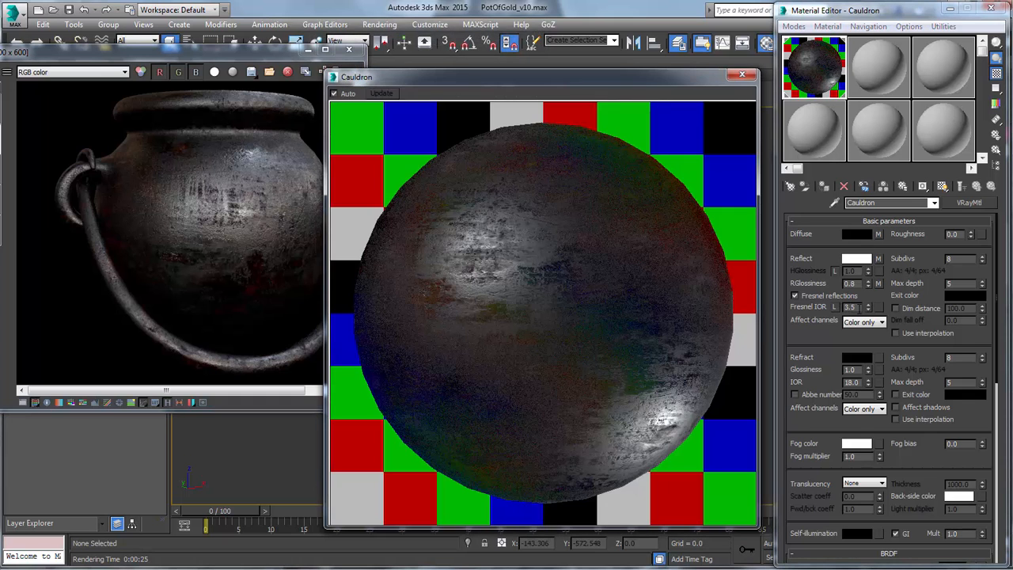
left_click(851, 307)
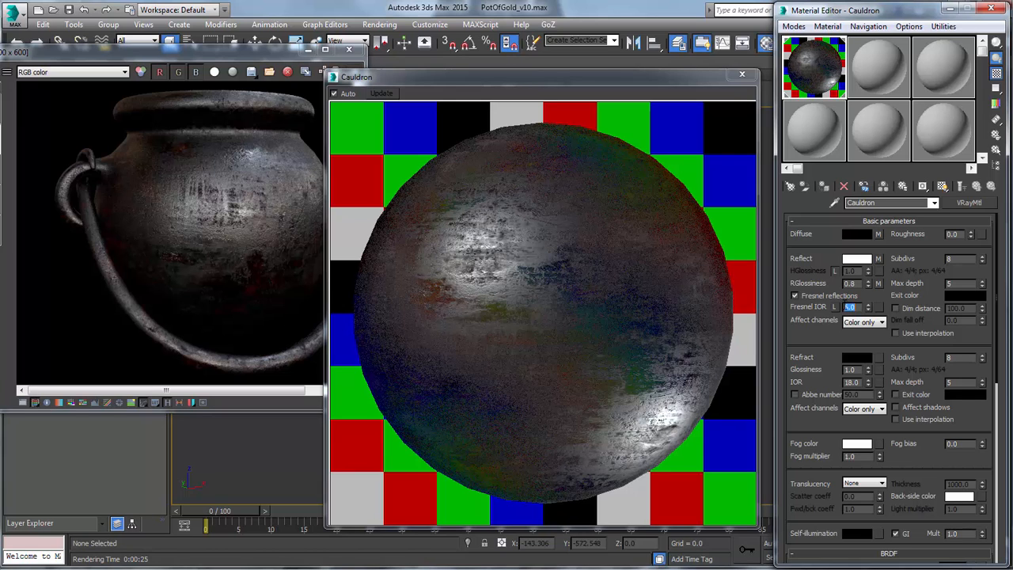
type("1.6")
key("Return")
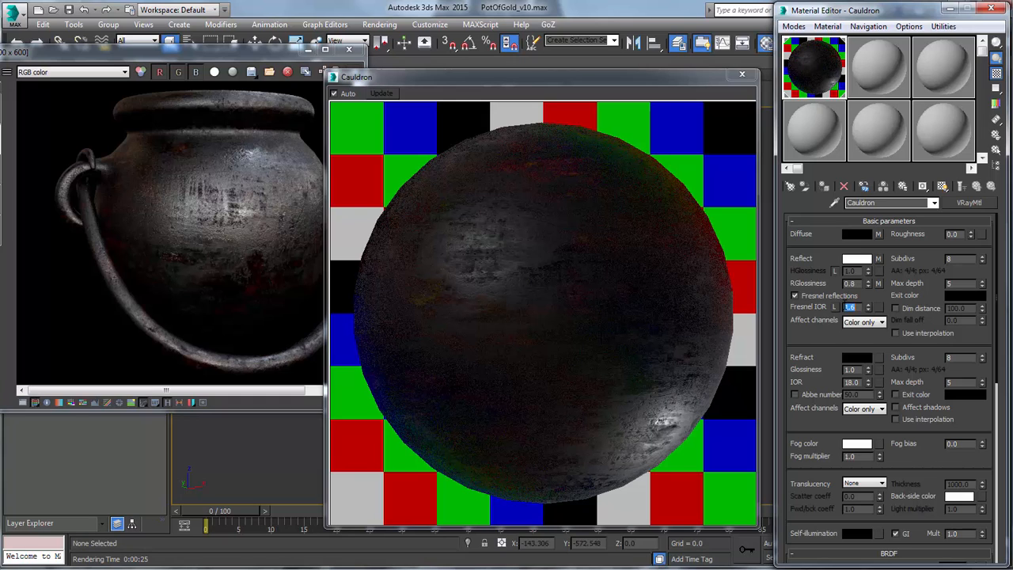
key("Return")
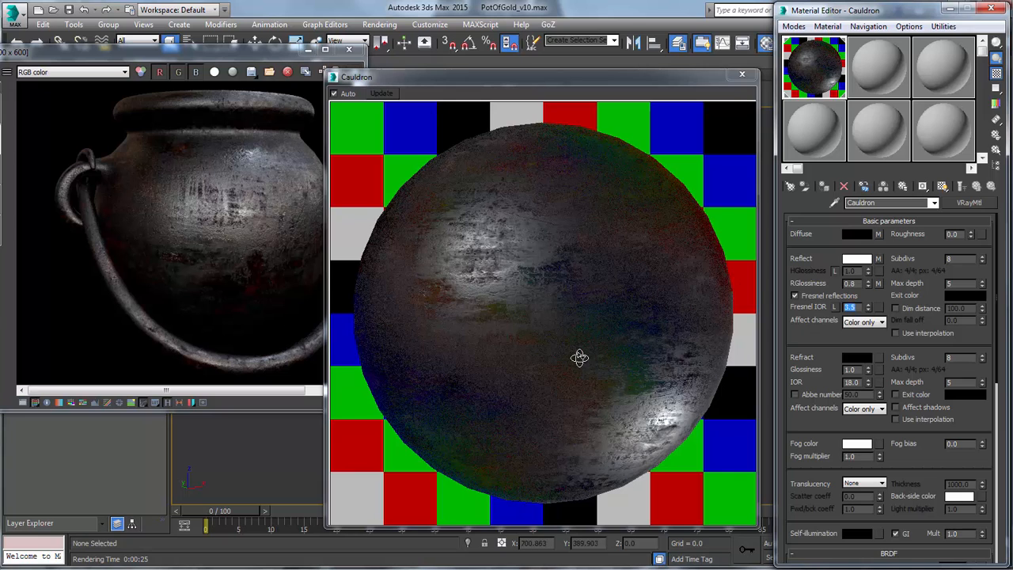
- Set the Cauldron material's refraction IOR to 1.6 and rotate the enlarged preview sphere to check the effect
left_click_drag(720, 91, 697, 80)
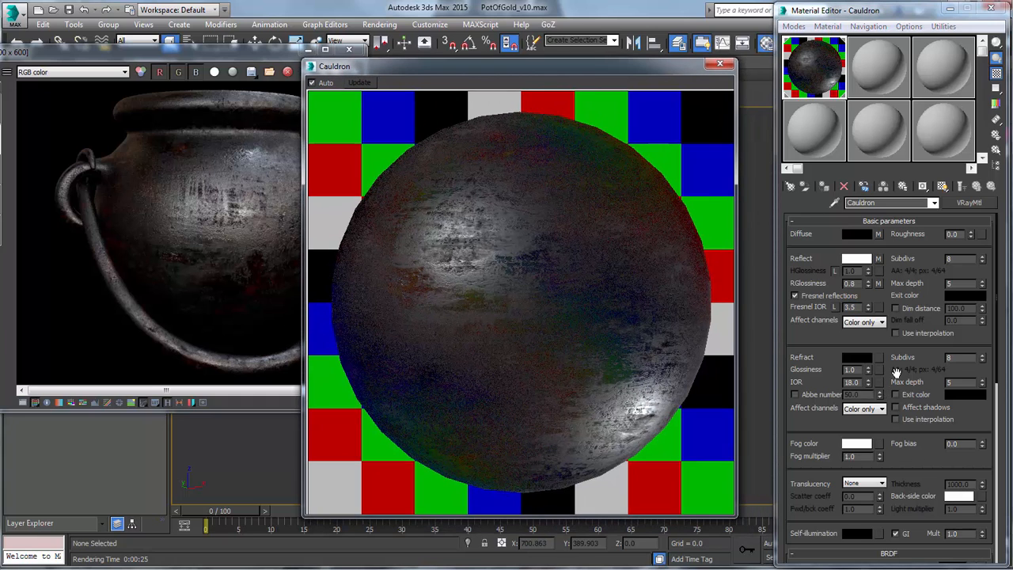
mouse_move(896, 372)
left_mouse_down()
mouse_move(896, 274)
mouse_move(894, 380)
left_mouse_up()
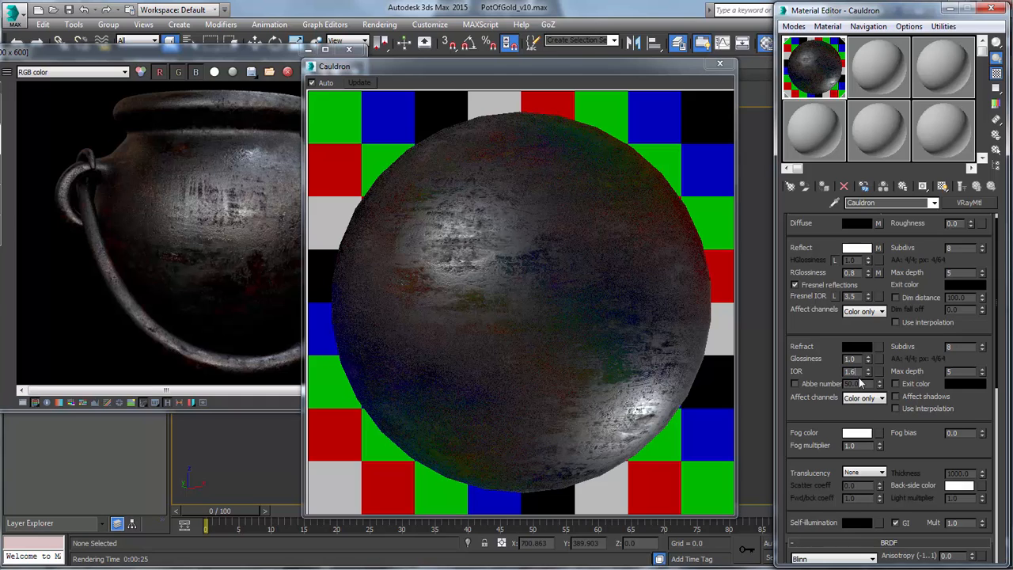
left_click(560, 292)
left_click_drag(559, 291, 566, 293)
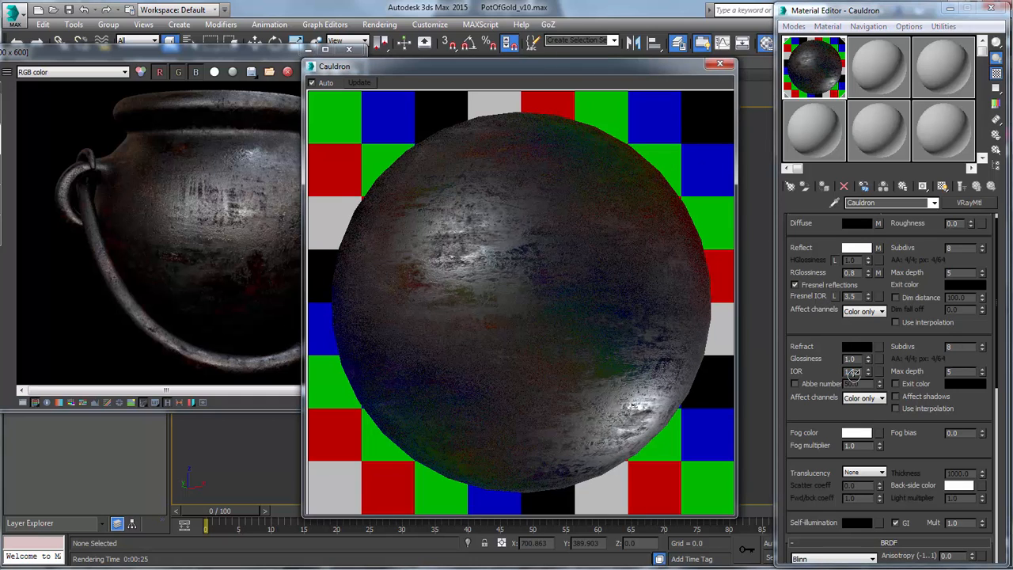
left_click_drag(823, 327, 826, 355)
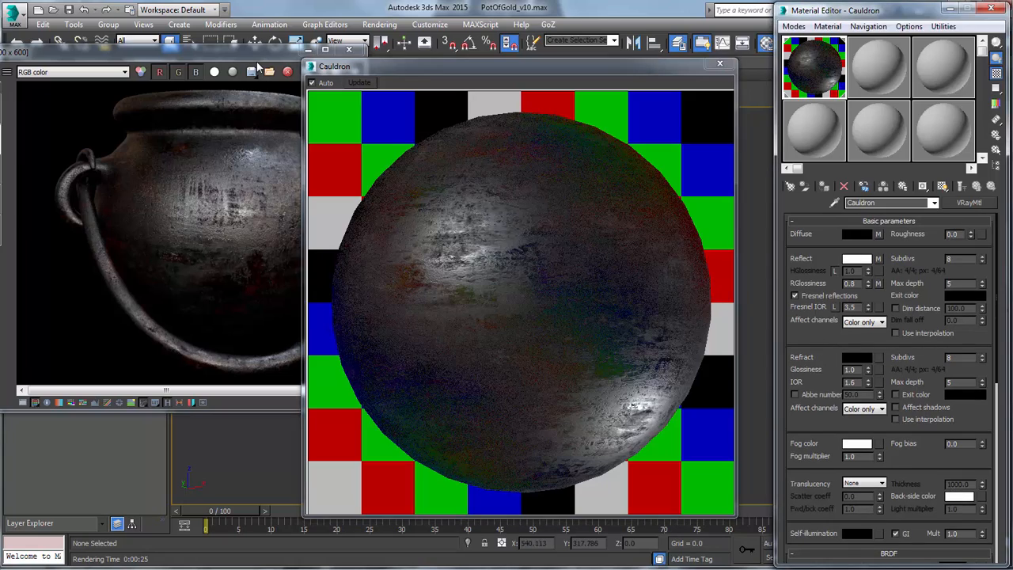
- Test-render the cauldron with the refraction IOR of 1.6, stopping the render partway
left_click(257, 70)
left_click(354, 71)
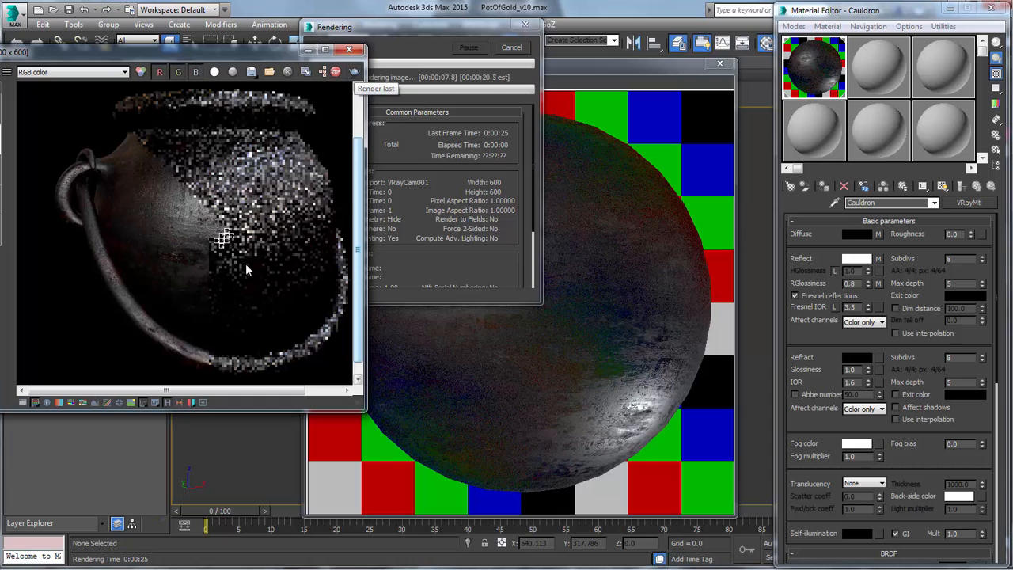
left_click(513, 48)
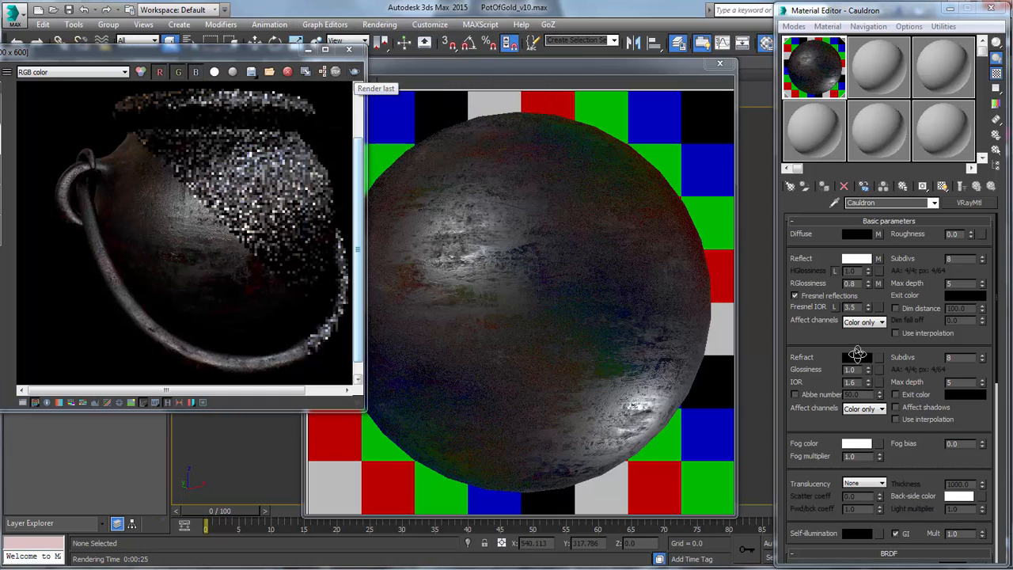
- Set the Cauldron material's refraction IOR to 22.0 and test-render the complete cauldron
double_click(854, 382)
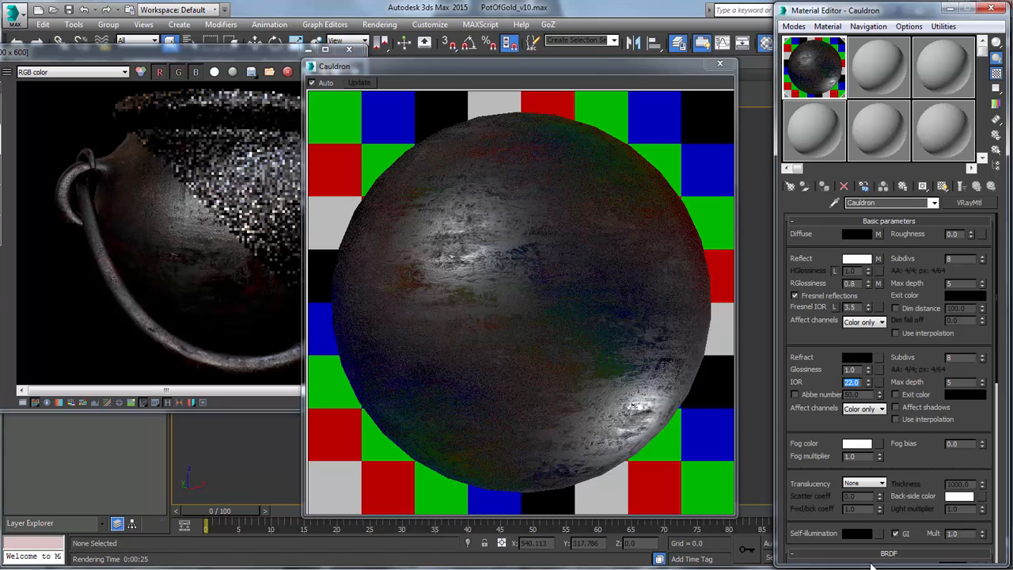
left_click_drag(837, 429, 850, 372)
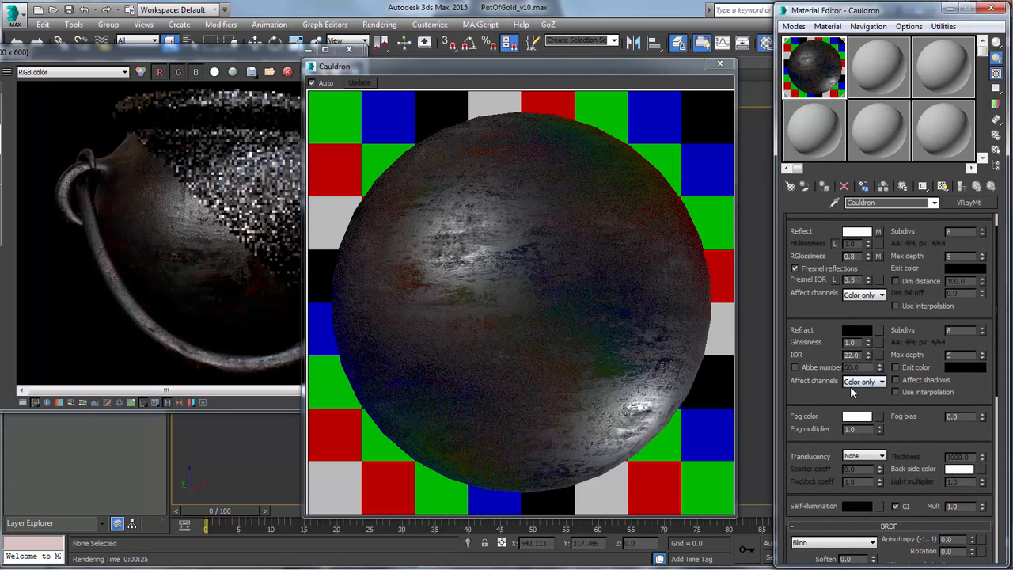
mouse_move(837, 317)
left_mouse_down()
mouse_move(841, 367)
mouse_move(839, 326)
left_mouse_up()
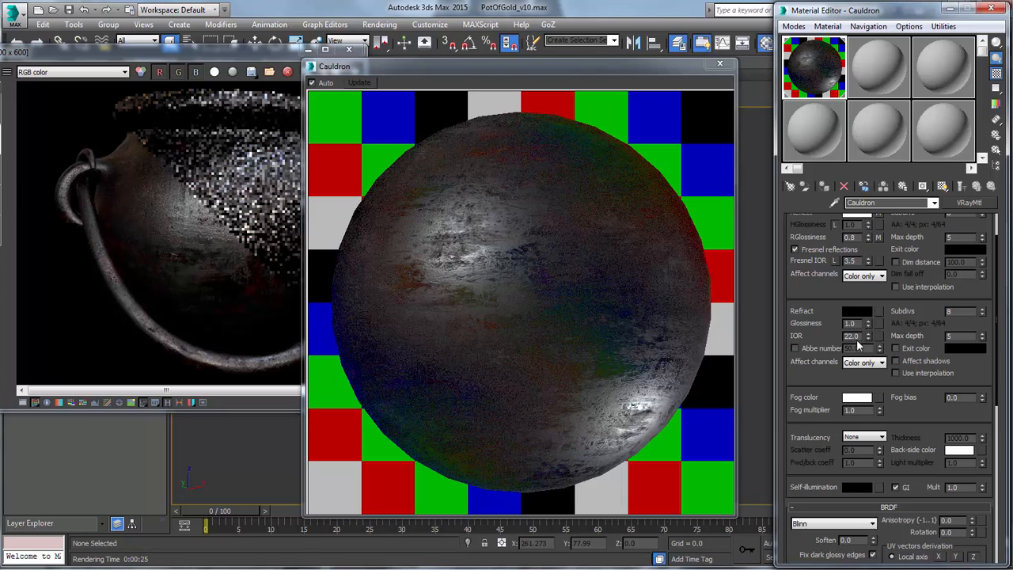
scroll(906, 295, "down", 3)
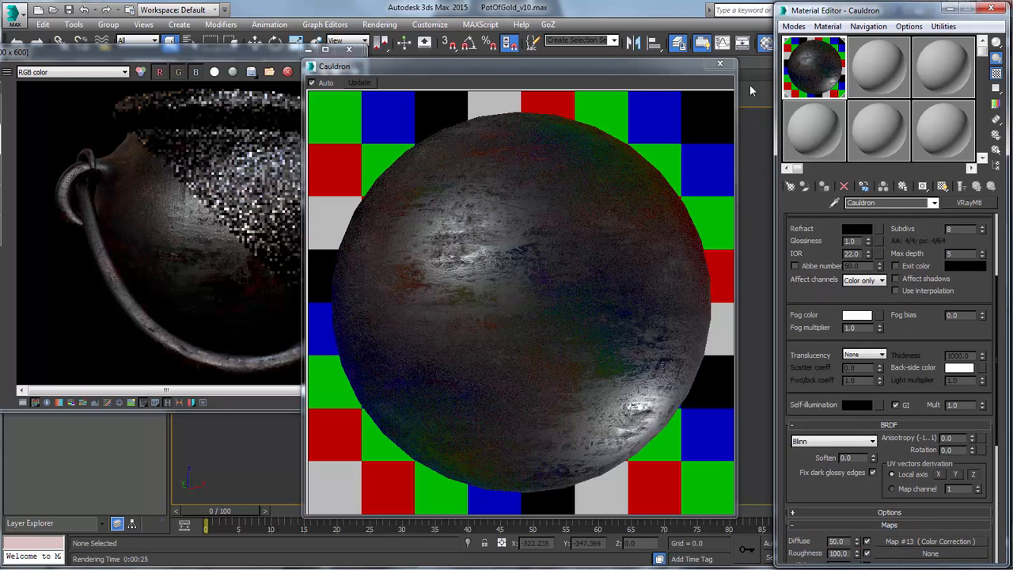
left_click(272, 66)
left_click(354, 71)
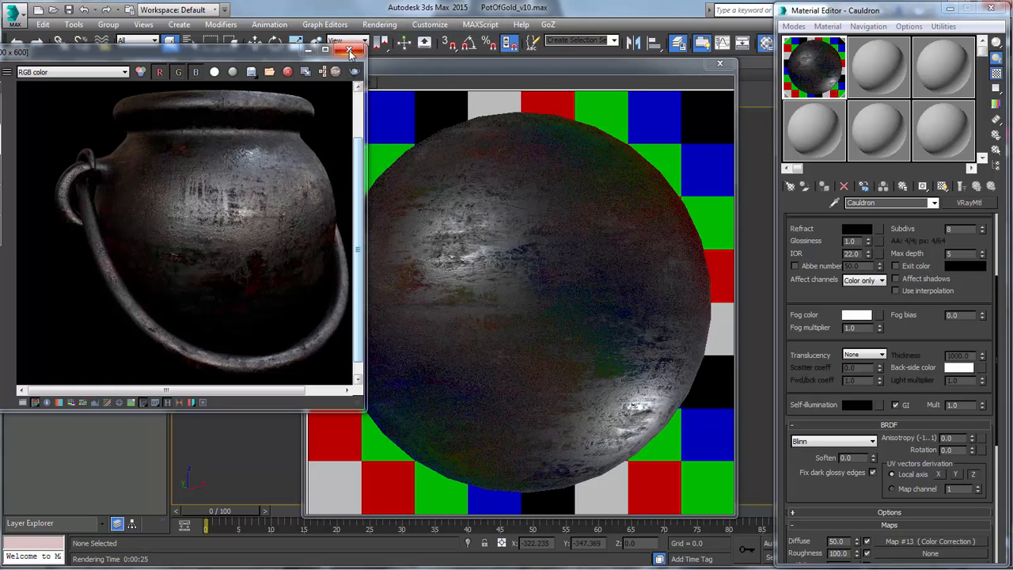
- Close the render window, the enlarged material preview and the Material Editor
left_click(351, 48)
left_click(719, 63)
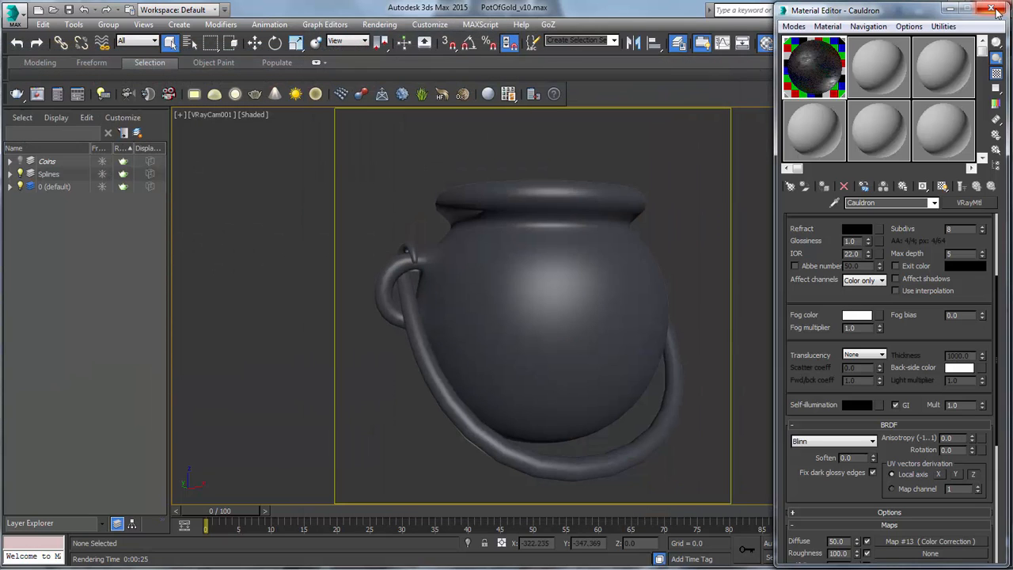
left_click(991, 8)
- Switch the viewport from the camera to the Front view and select the dome light beside the cauldron
middle_click_drag(483, 285, 538, 347)
key("v")
left_click(541, 300)
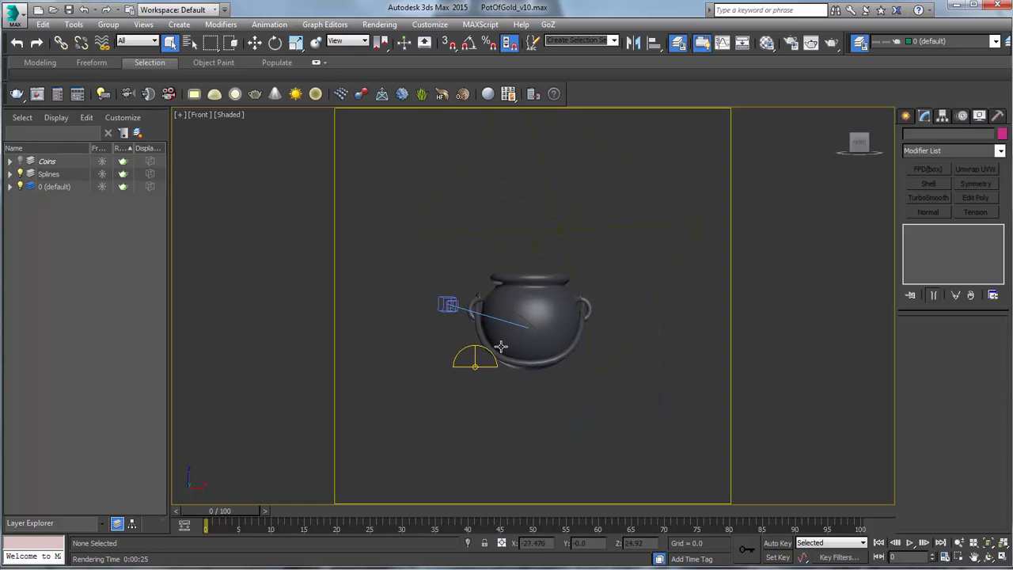
left_click(474, 365)
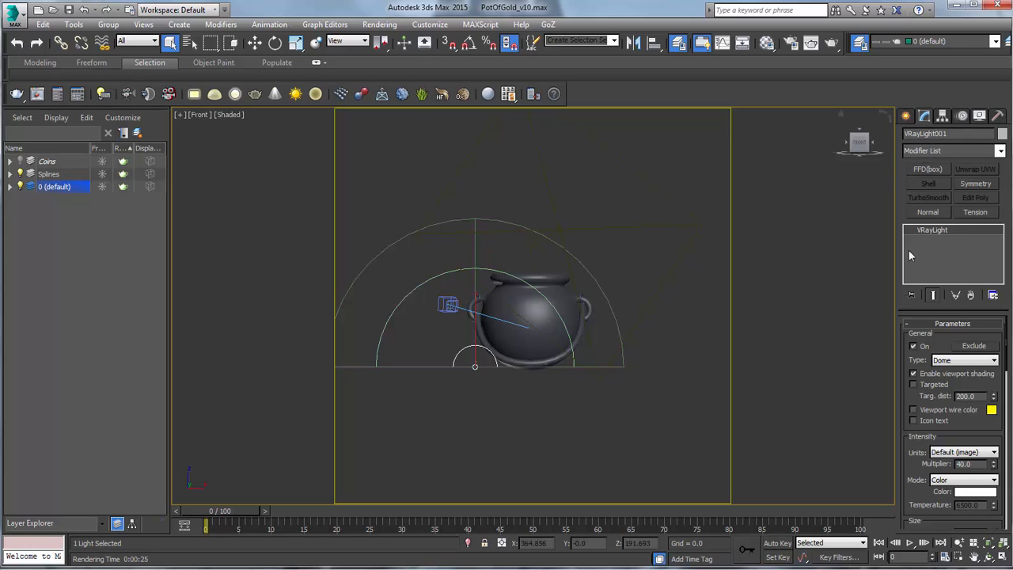
- Review the selected light's parameters, keeping its type as Dome, and examine the Texture settings holding its VRayHDRI map
scroll(900, 386, "down", 3)
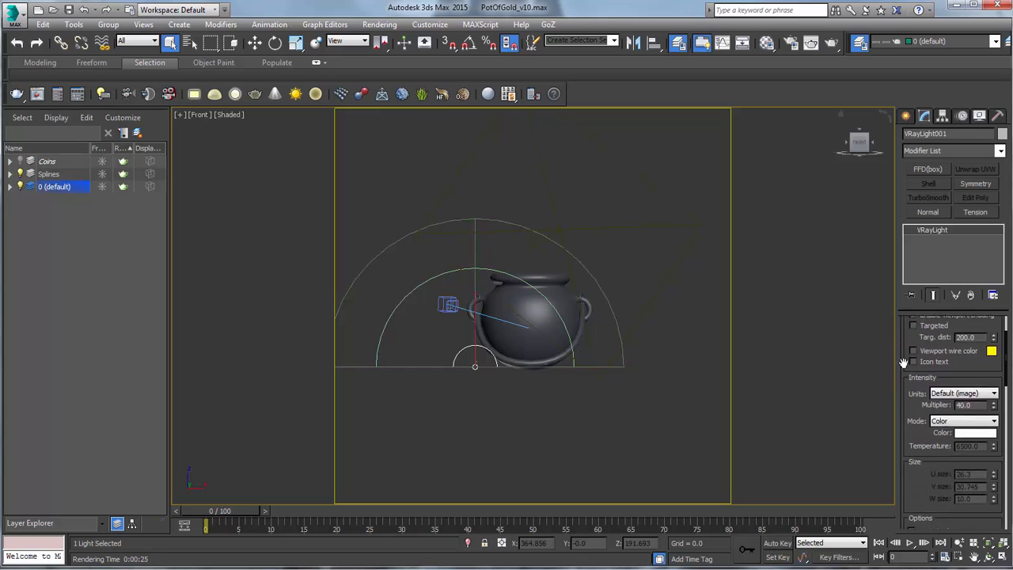
scroll(900, 386, "up", 3)
left_click(960, 361)
left_click(941, 383)
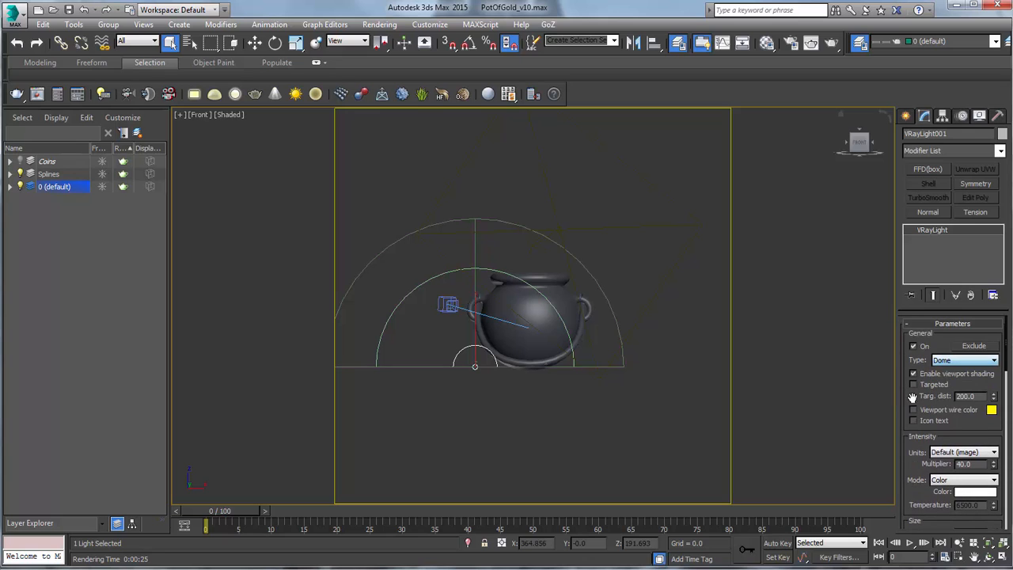
left_click_drag(911, 362, 905, 191)
scroll(966, 325, "down", 5)
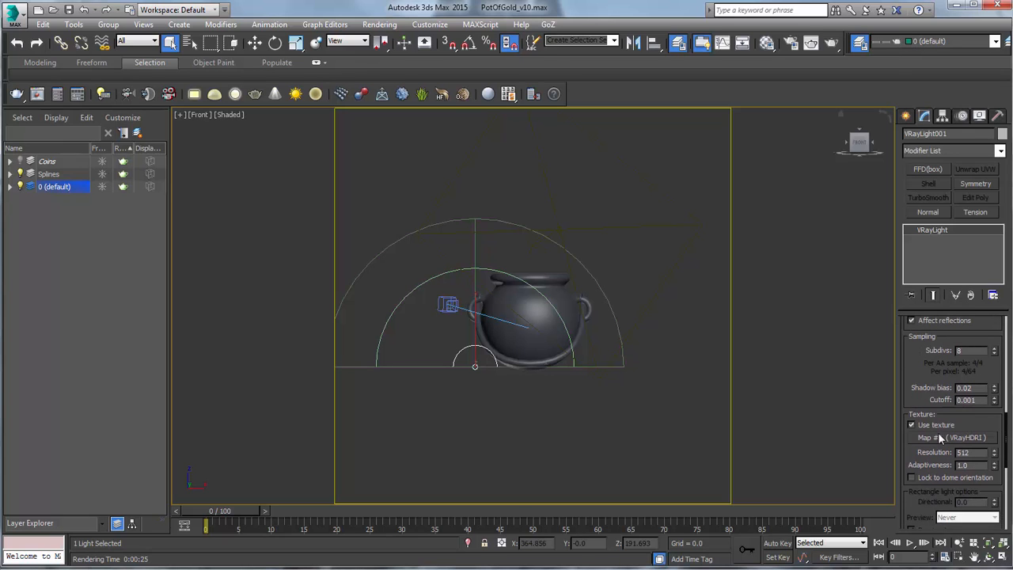
- Open the Material Editor and place the dome light's VRayHDRI map in the second sample slot as an instance
left_click(765, 45)
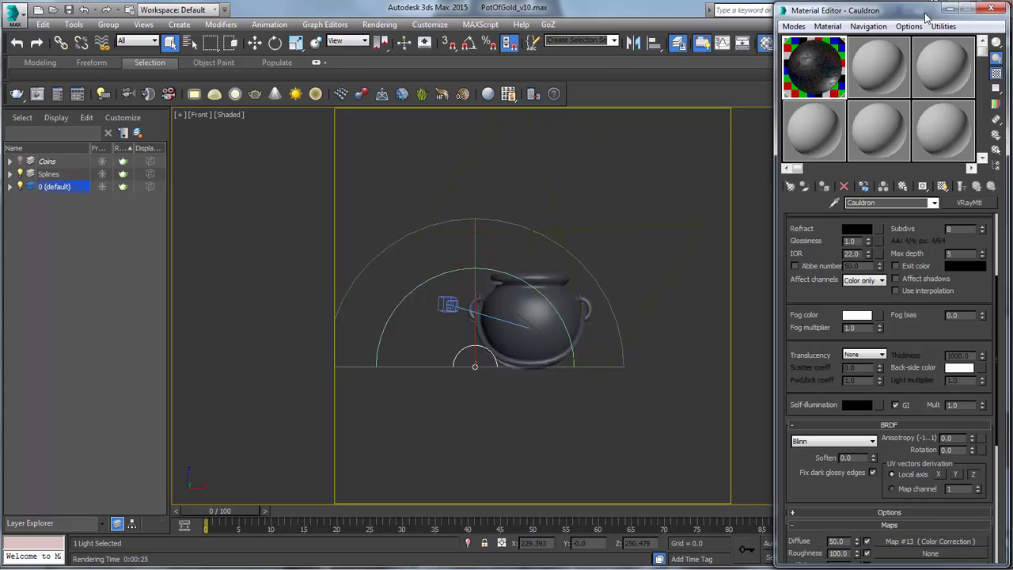
left_click_drag(926, 11, 510, 94)
left_click_drag(941, 438, 630, 275)
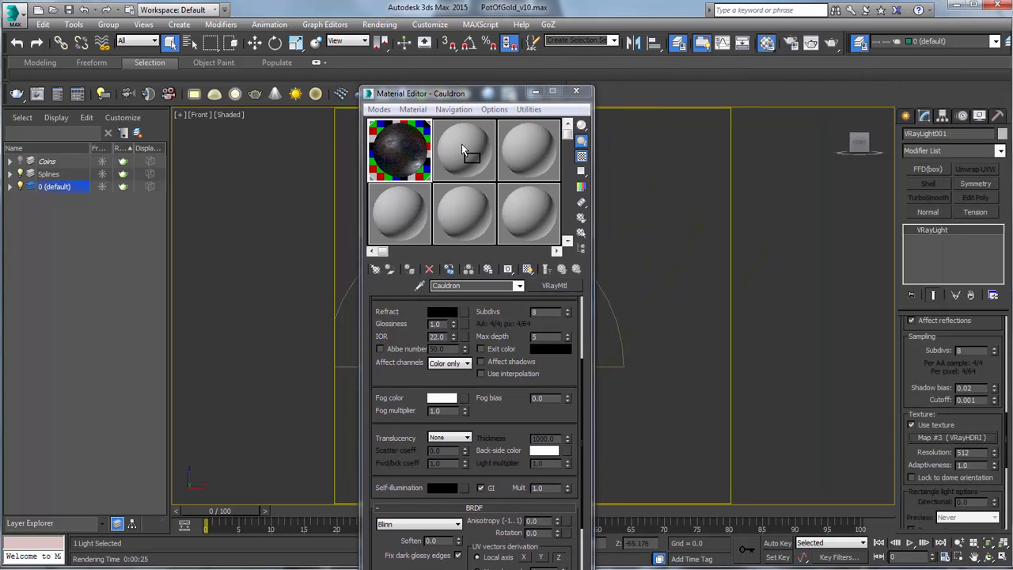
left_click_drag(462, 145, 462, 146)
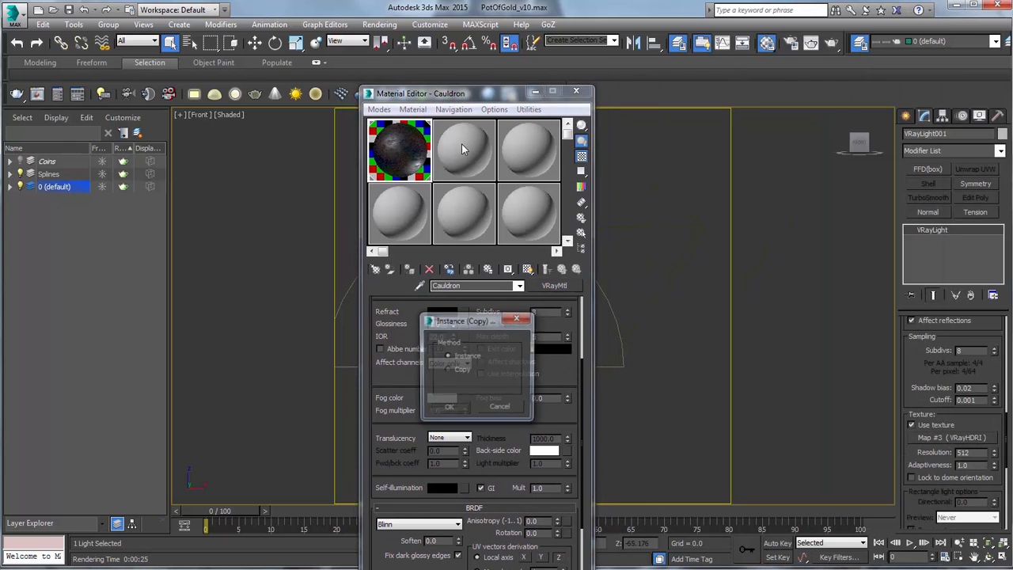
left_click(449, 408)
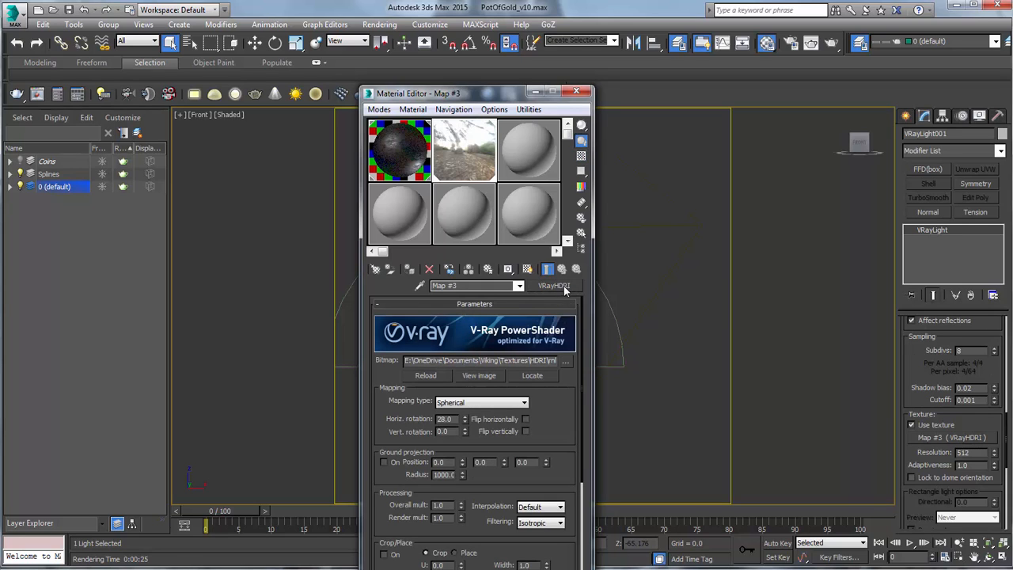
- Assign a new VRayHDRI map to the Anisotropy map slot of the Cauldron material
left_click(424, 158)
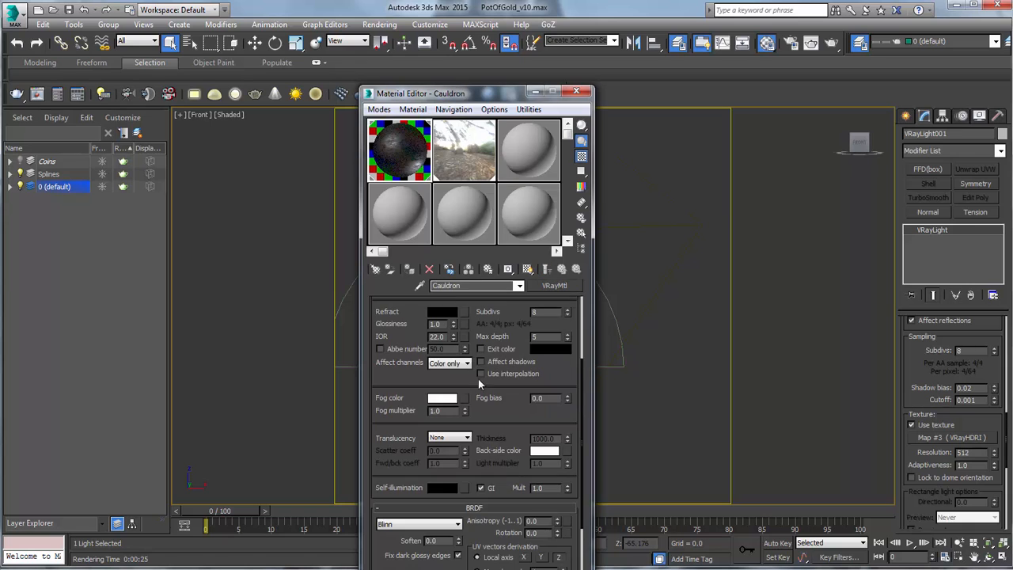
scroll(448, 554, "down", 5)
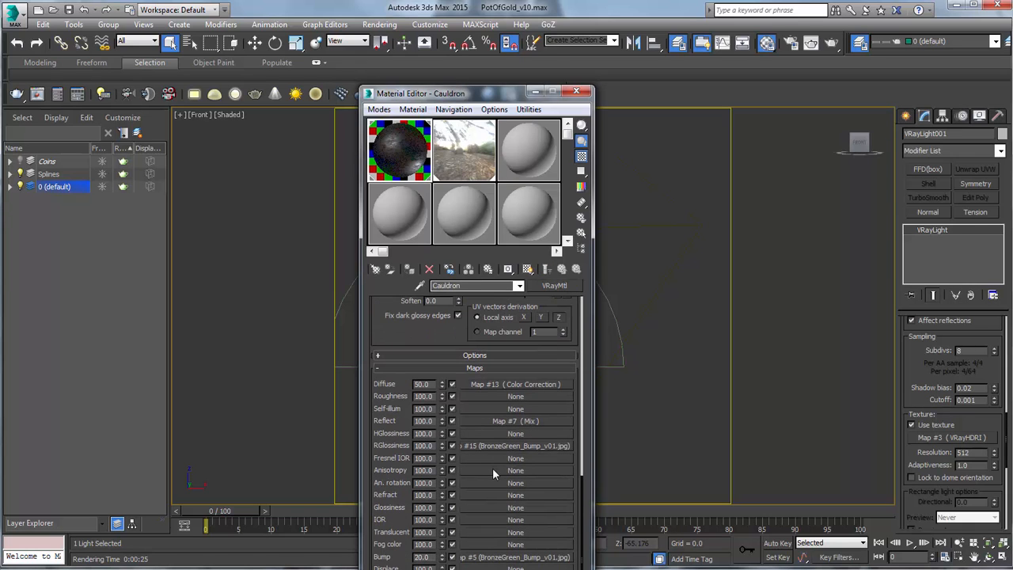
left_click(493, 470)
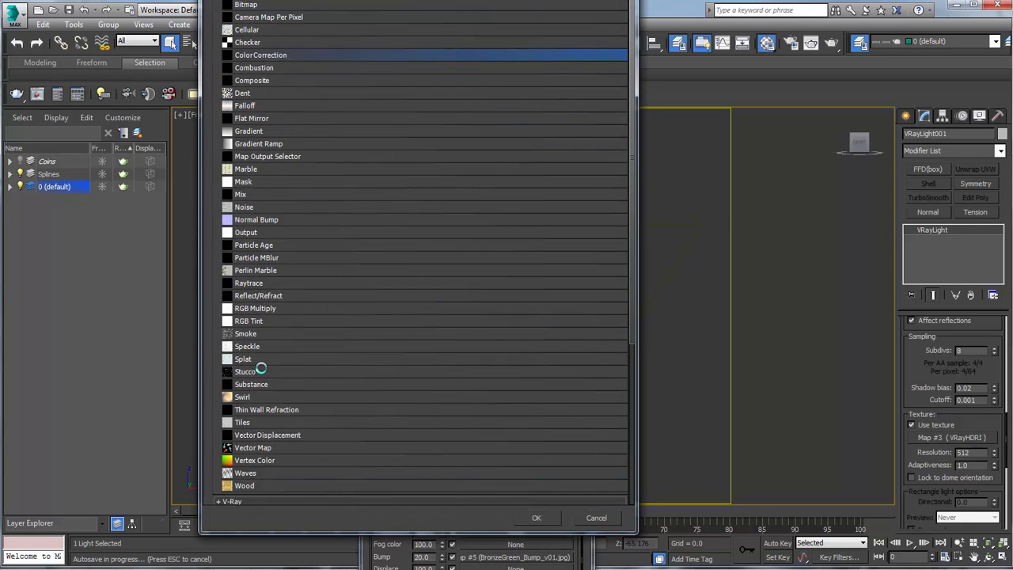
left_click(296, 499)
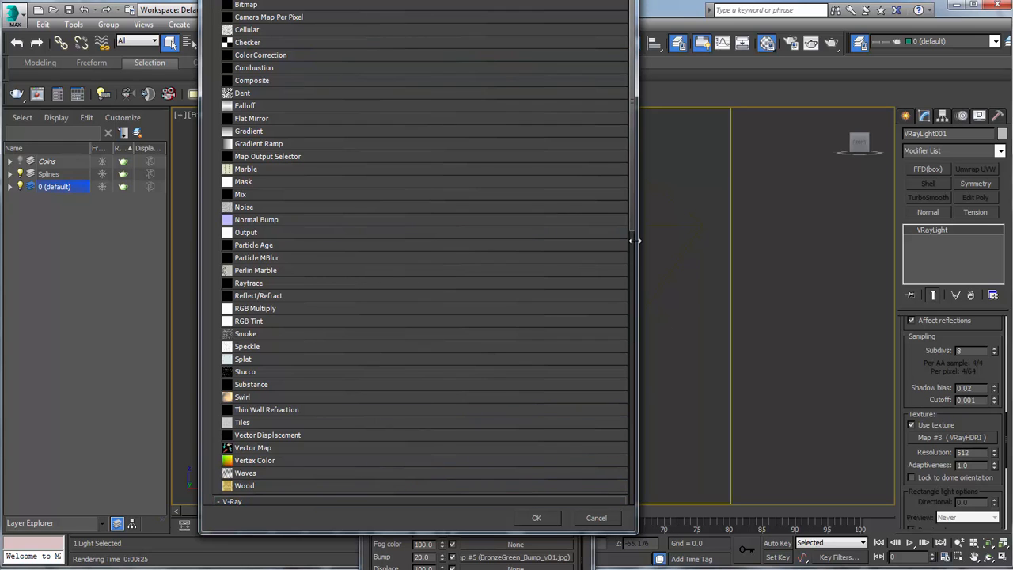
scroll(368, 328, "down", 10)
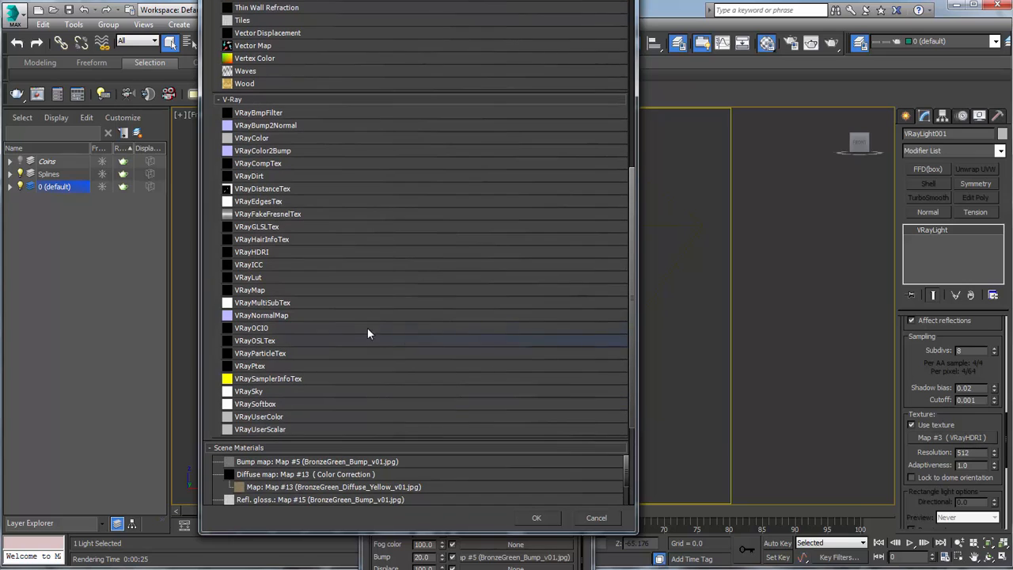
left_click(267, 252)
left_click(537, 518)
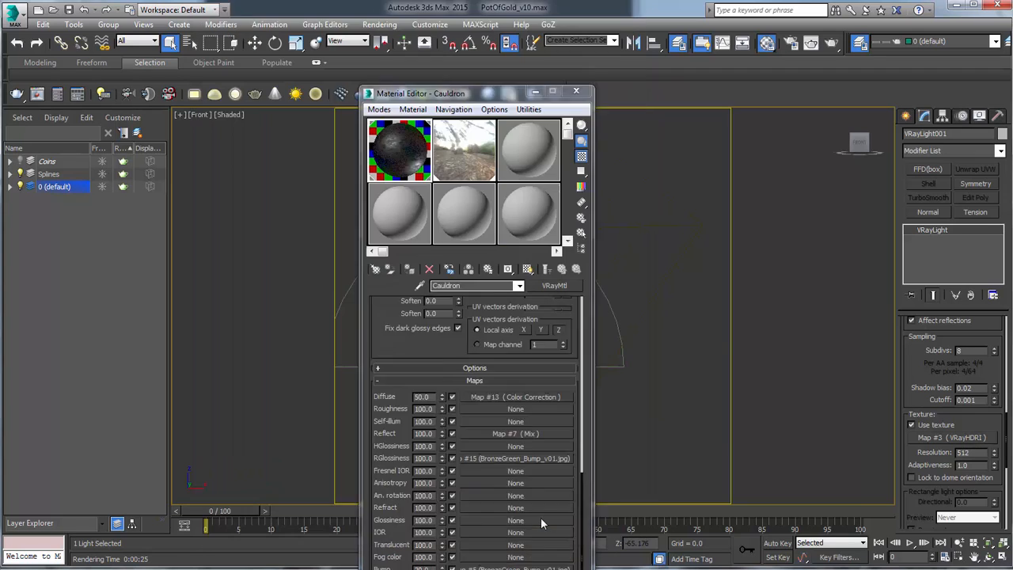
right_click(408, 153)
left_click(432, 162)
mouse_move(398, 152)
left_mouse_down()
mouse_move(608, 331)
mouse_move(963, 425)
mouse_move(970, 440)
mouse_move(409, 144)
left_mouse_up()
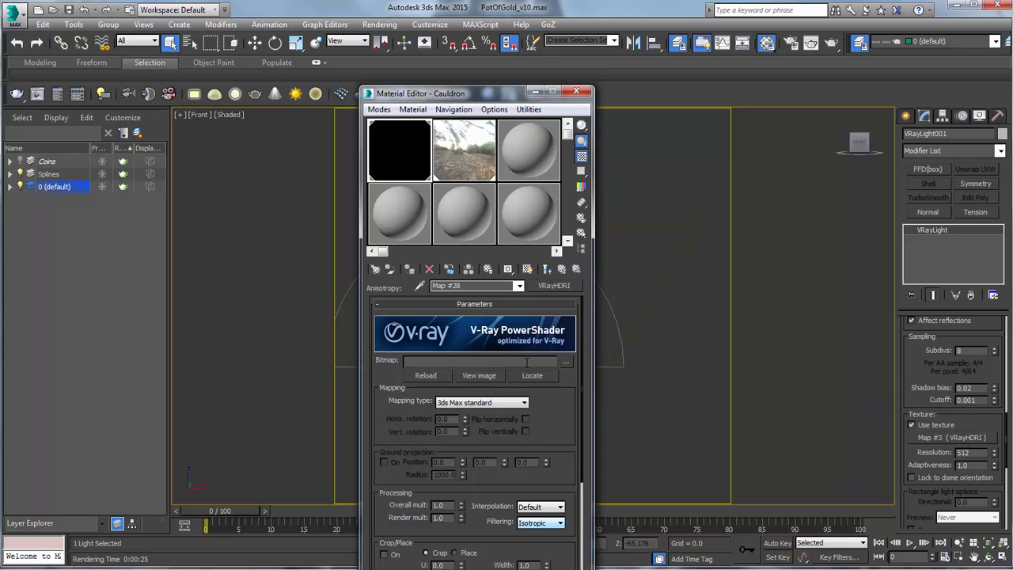
- Set the mapping type of the new Anisotropy VRayHDRI map to Angular
scroll(550, 395, "down", 2)
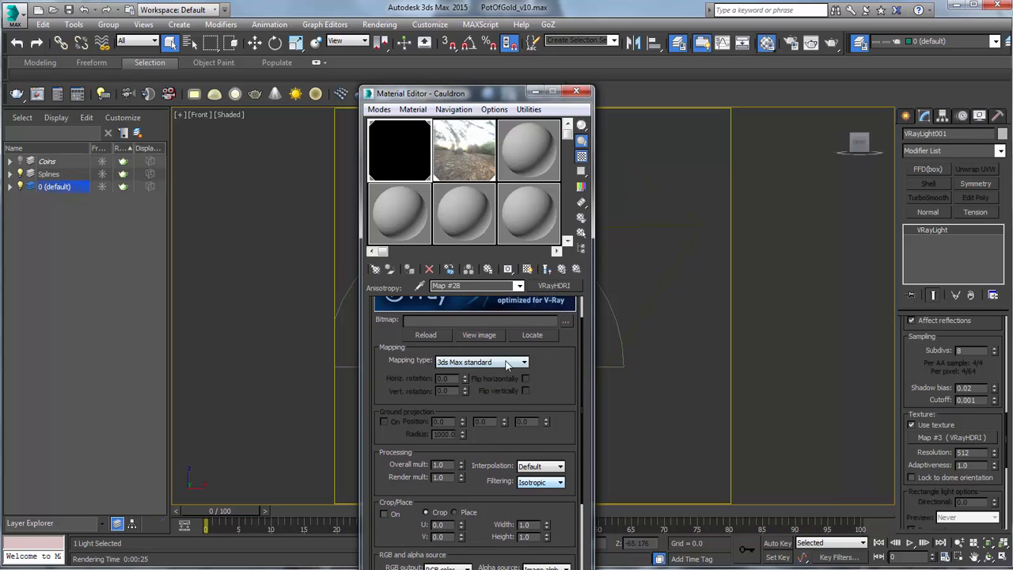
left_click(506, 362)
left_click(485, 373)
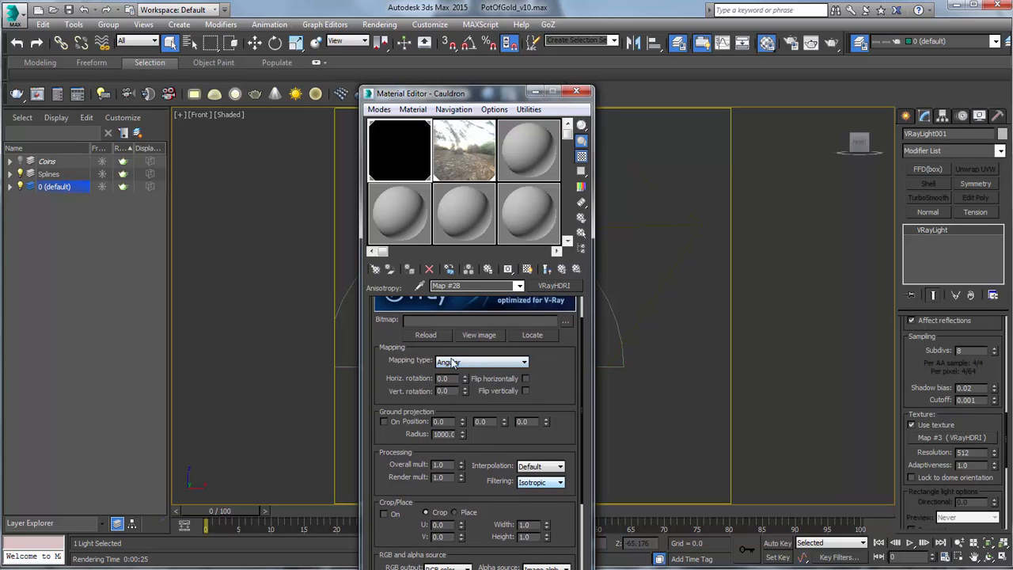
- Change the mapping type of the dome light's VRayHDRI map to Angular
left_click(468, 178)
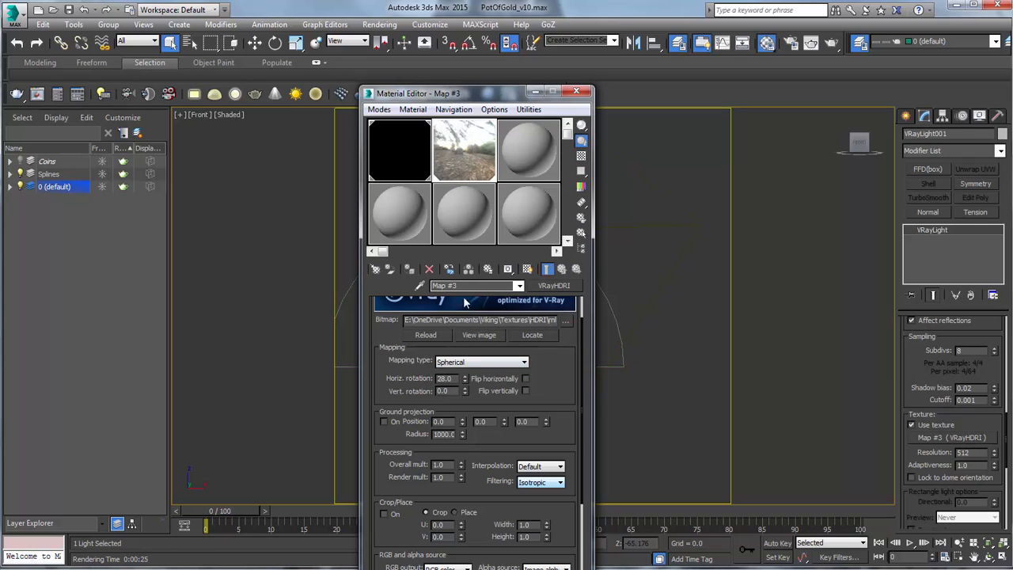
left_click(479, 362)
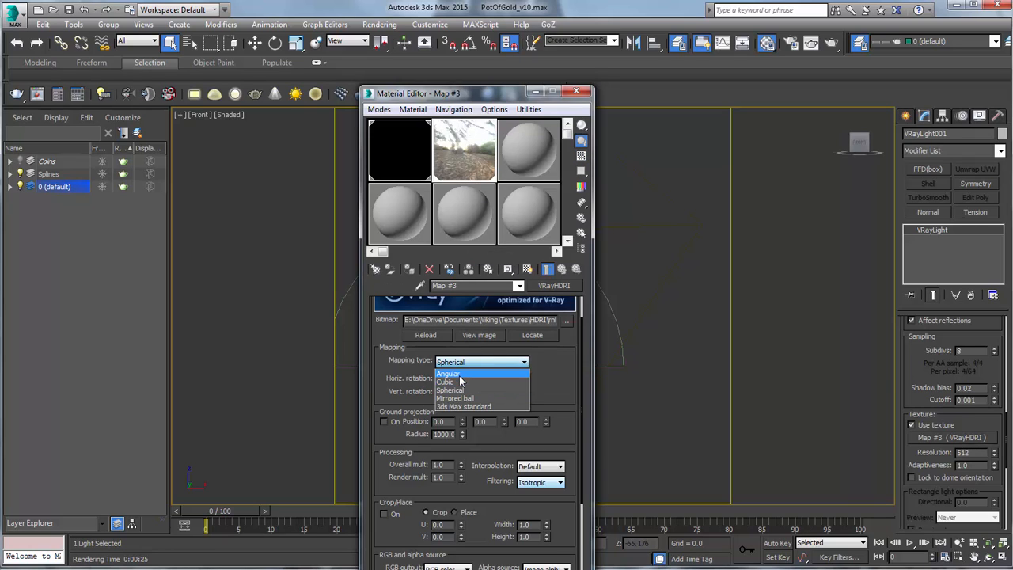
left_click(457, 376)
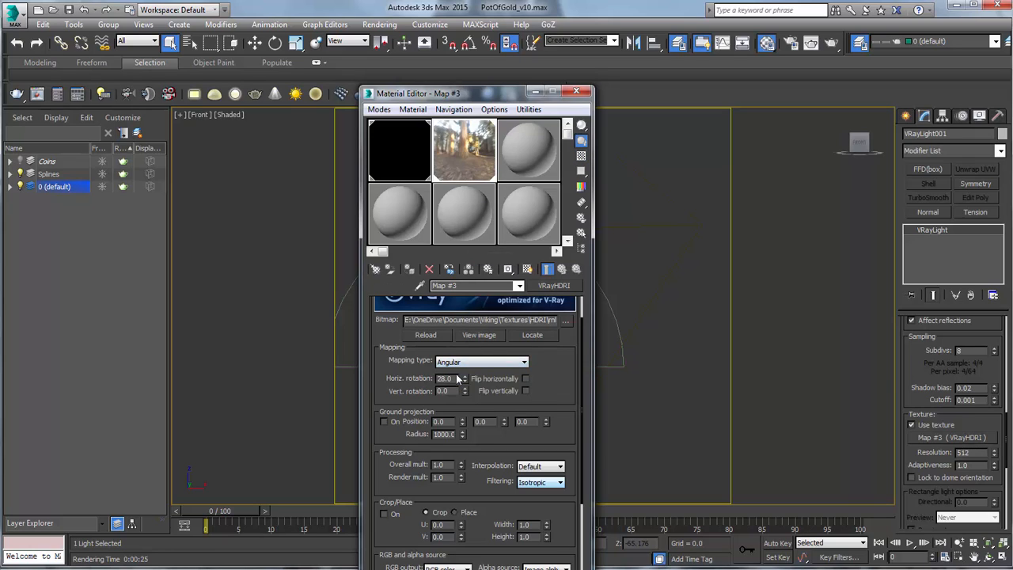
left_click(472, 365)
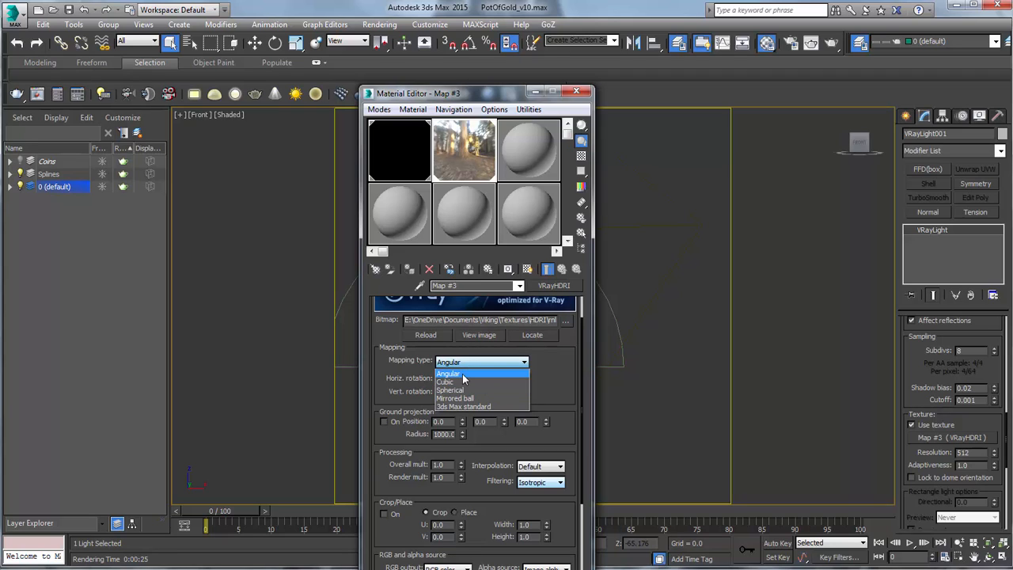
left_click(448, 374)
- Set the dome light HDRI's horizontal rotation to 107.0 and close the Material Editor
left_click_drag(489, 111, 771, 61)
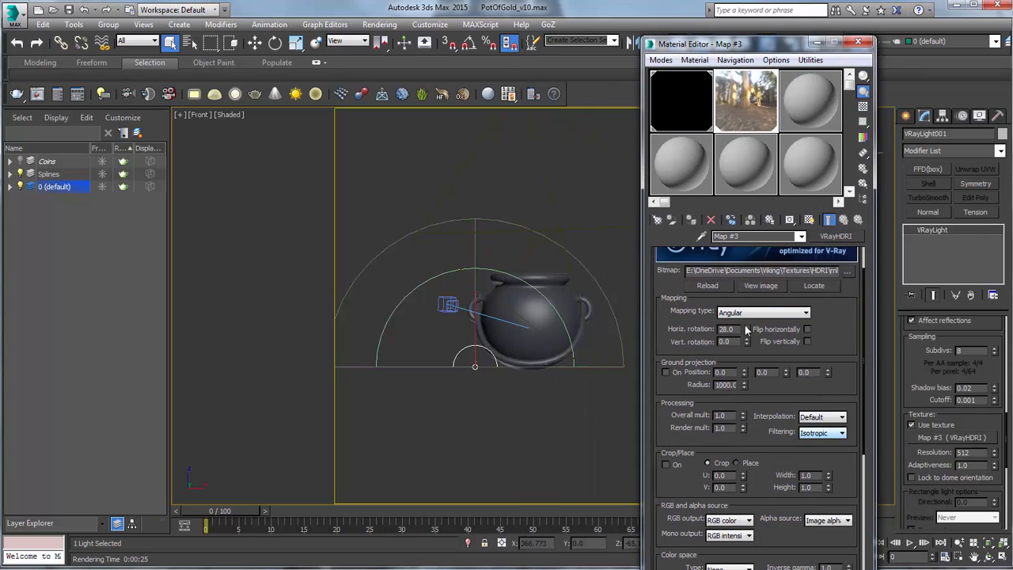
left_click_drag(747, 329, 747, 298)
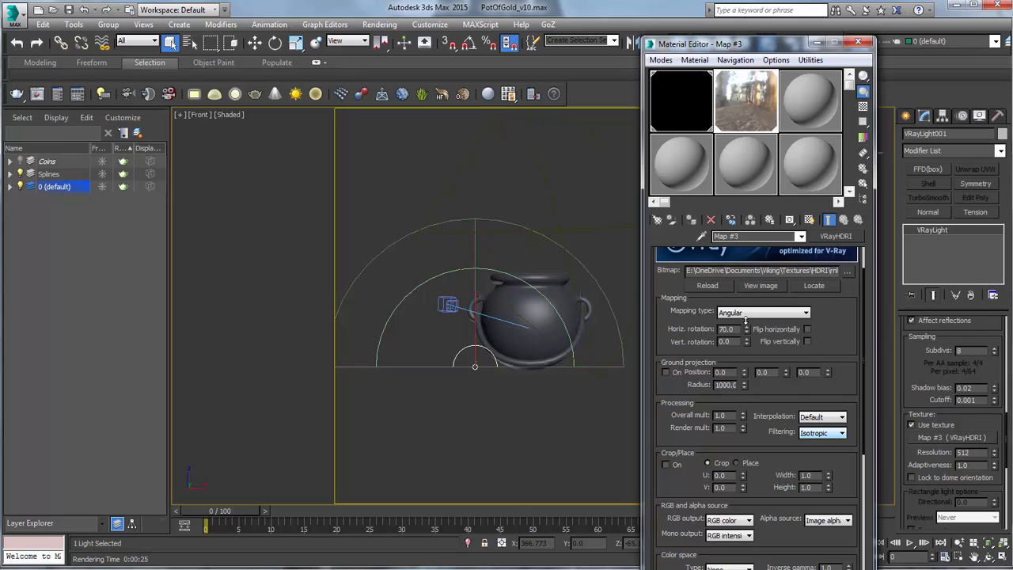
left_click_drag(746, 318, 745, 304)
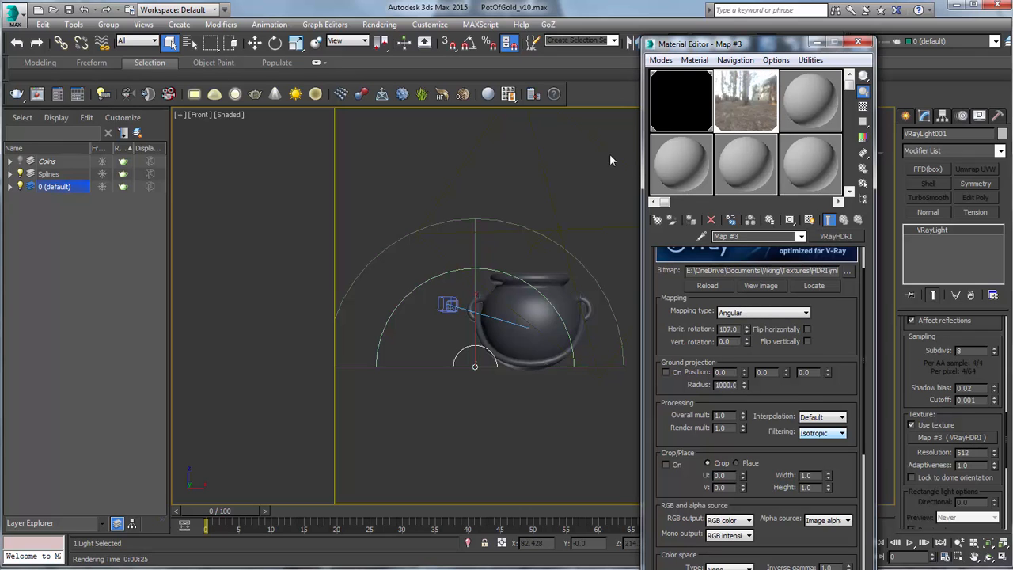
left_click_drag(802, 44, 510, 57)
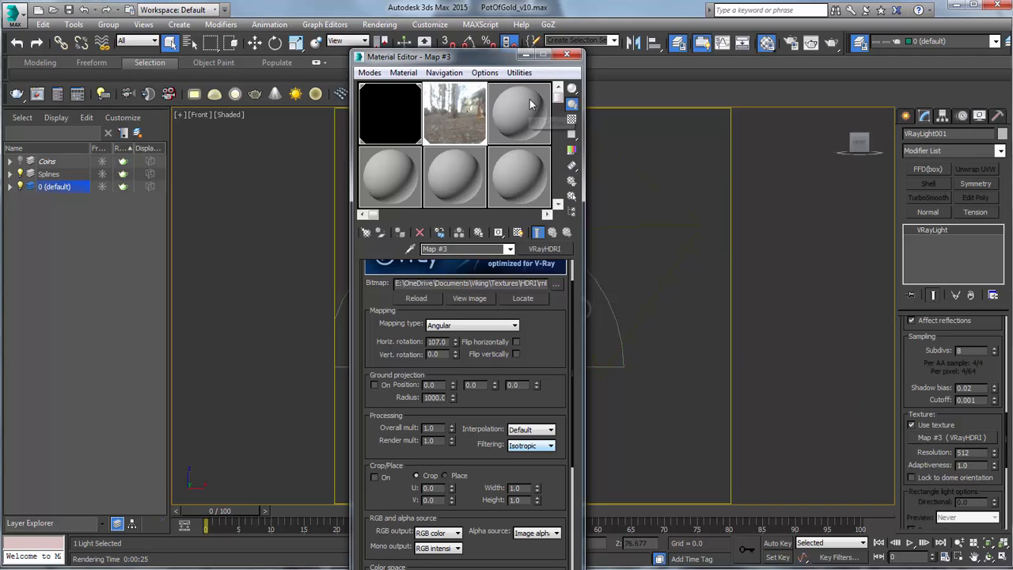
left_click(566, 55)
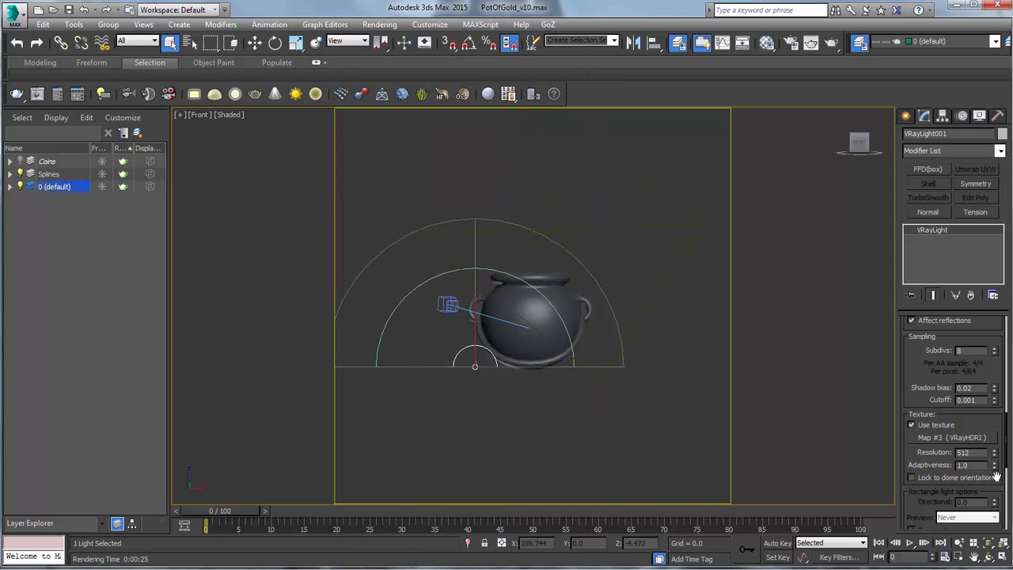
- Turn off the dome light's texture, return to the camera view and start a test render, then cancel it
left_click(911, 425)
key("v")
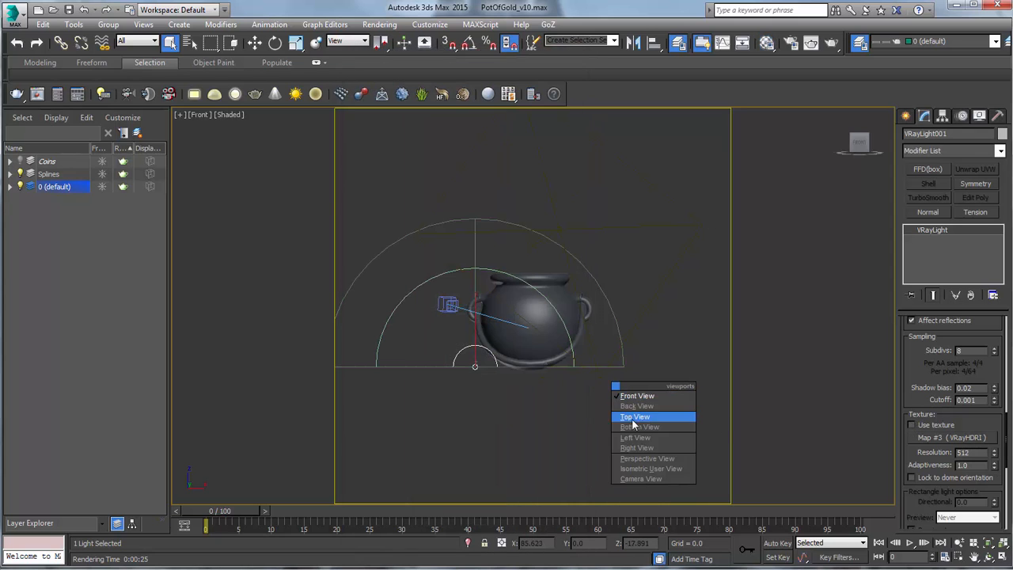
left_click(647, 478)
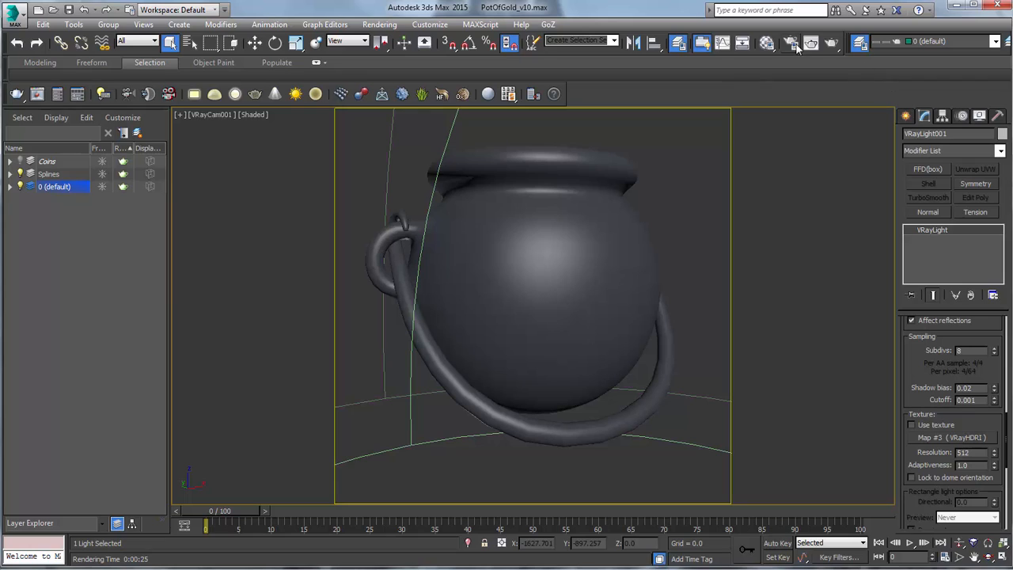
left_click(834, 50)
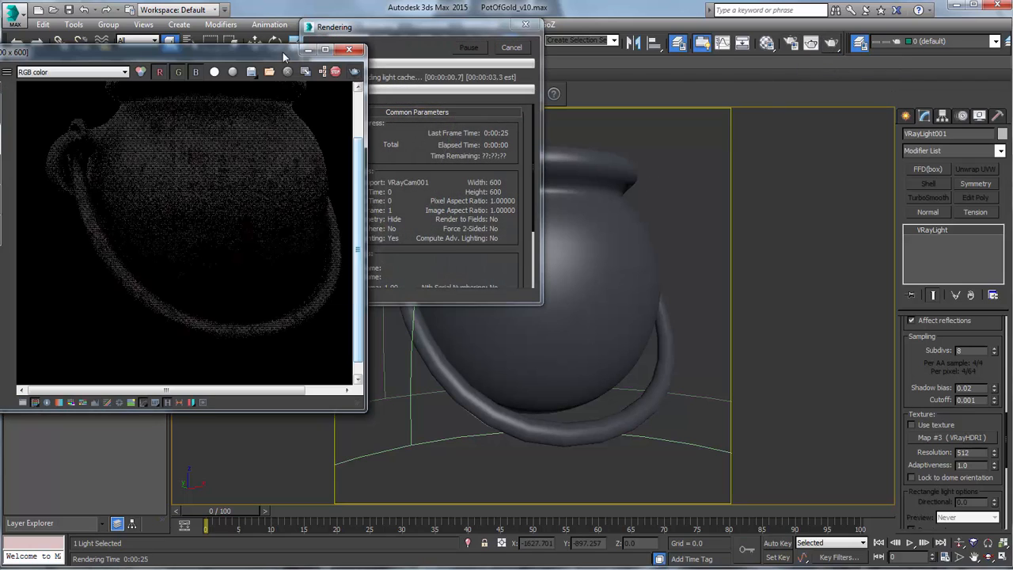
left_click_drag(283, 52, 320, 181)
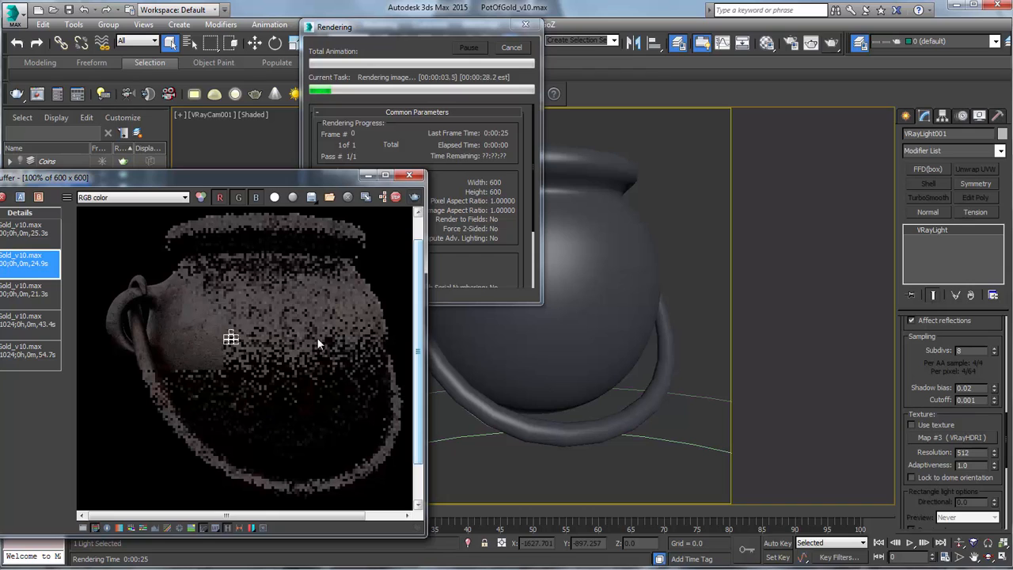
left_click(513, 47)
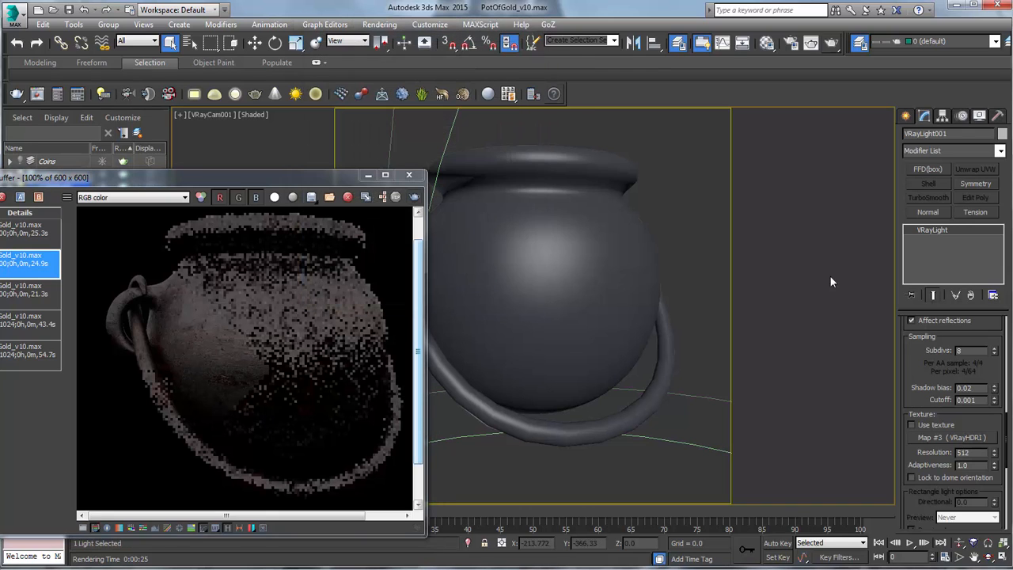
- Render the cauldron with the dome light's texture turned back on and enlarge the frame buffer to fit the whole image
left_click(417, 198)
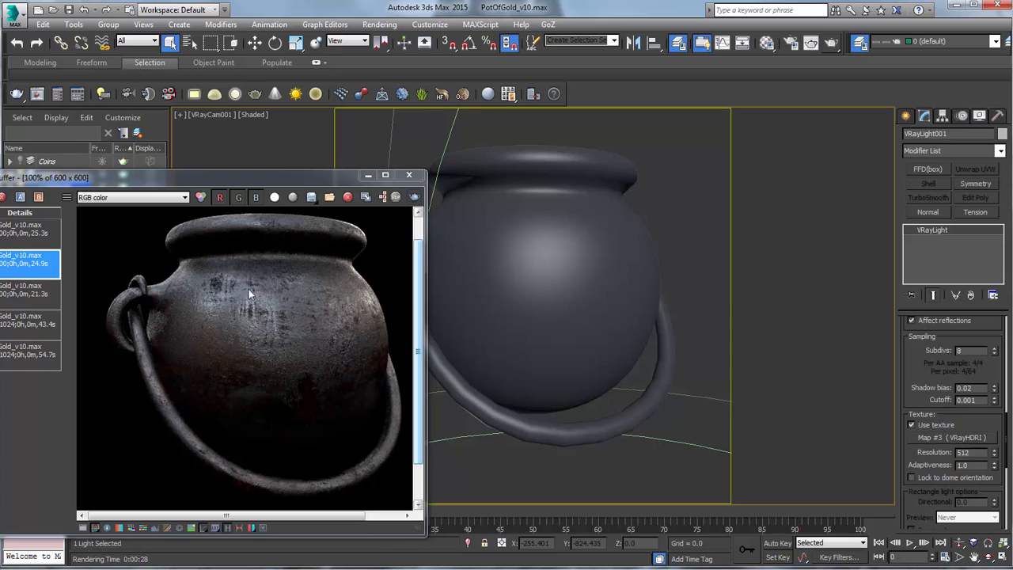
left_click_drag(284, 178, 313, 67)
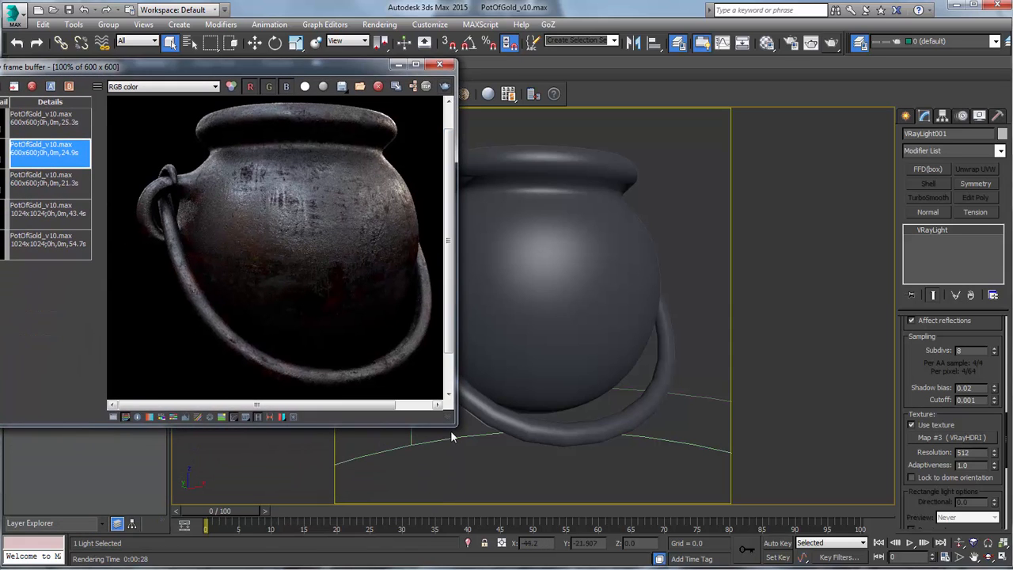
left_click_drag(452, 425, 511, 527)
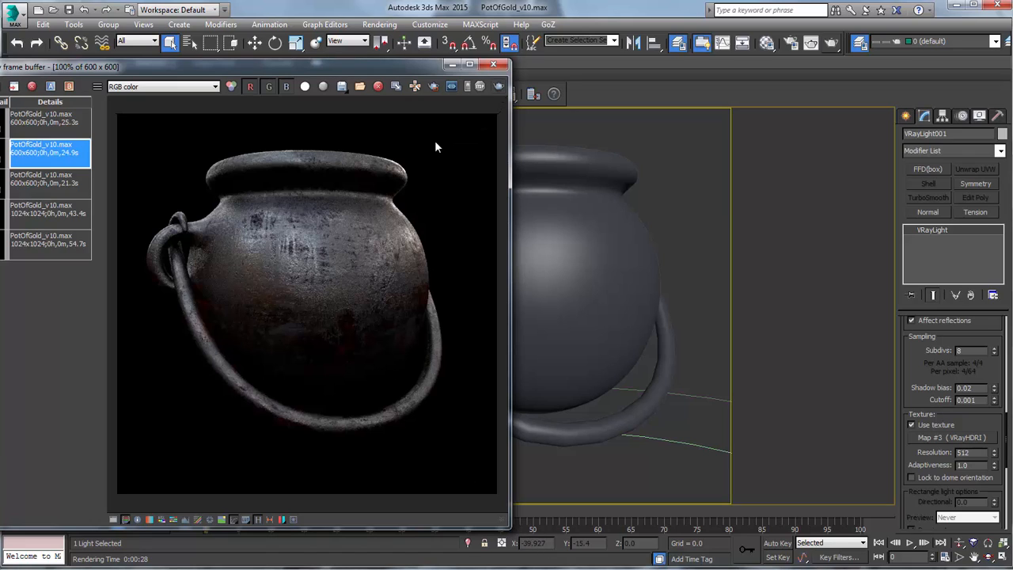
left_click_drag(425, 67, 470, 66)
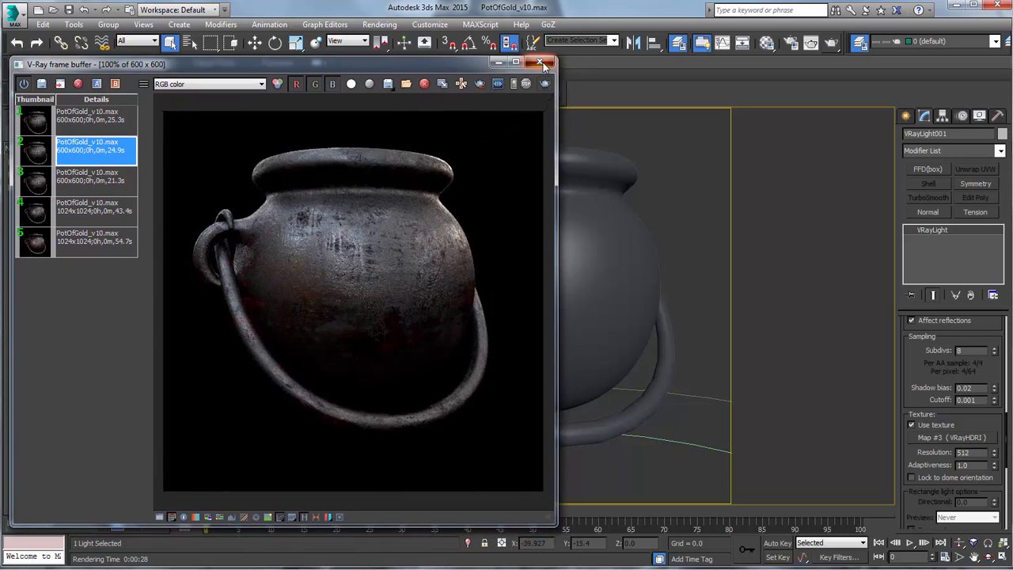